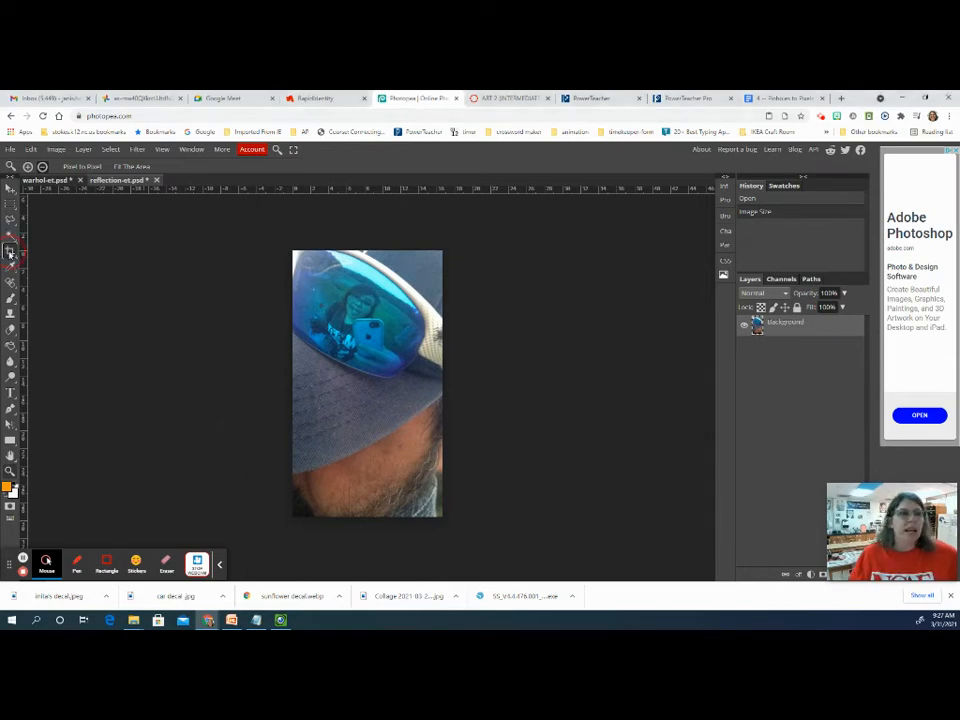
Step: Crop the photo to the blue sunglasses lens showing the reflected person with the phone
{"action": "left_click", "coordinate": [10, 253]}
{"action": "left_click_drag", "start_coordinate": [315, 269], "coordinate": [406, 389]}
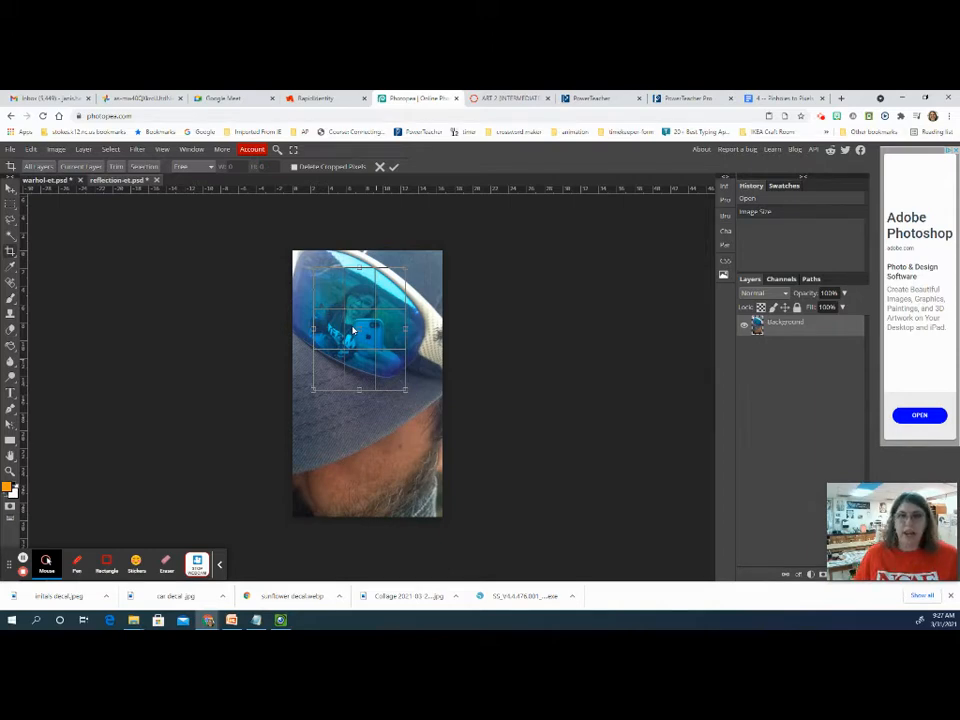
{"action": "key", "text": "Return"}
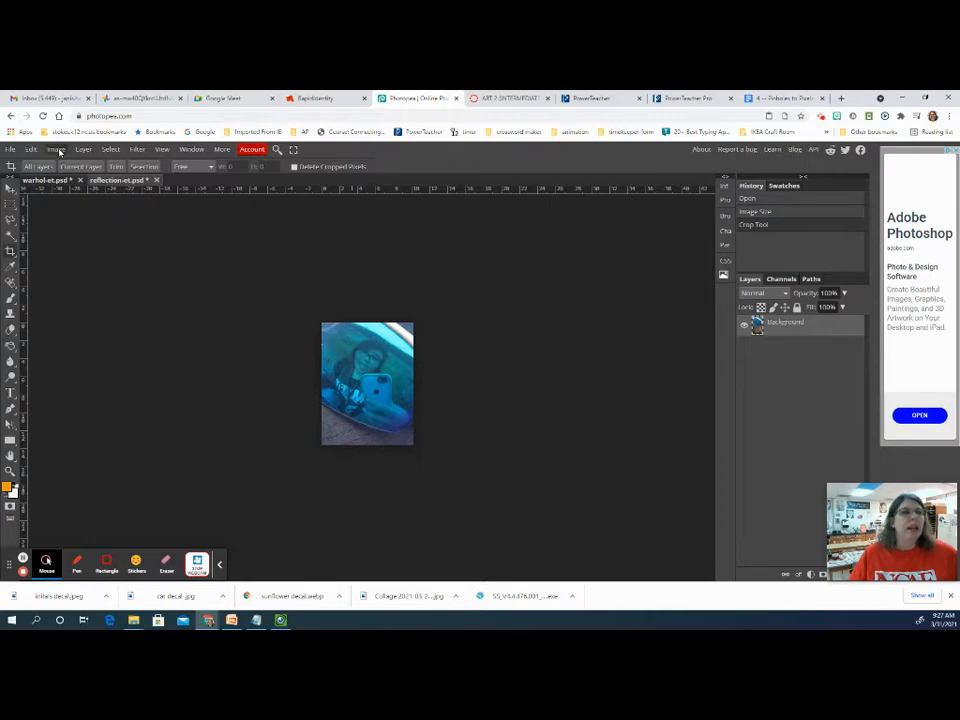
Step: Set the canvas size to 14200 px wide and 1870 px high
{"action": "left_click", "coordinate": [56, 150]}
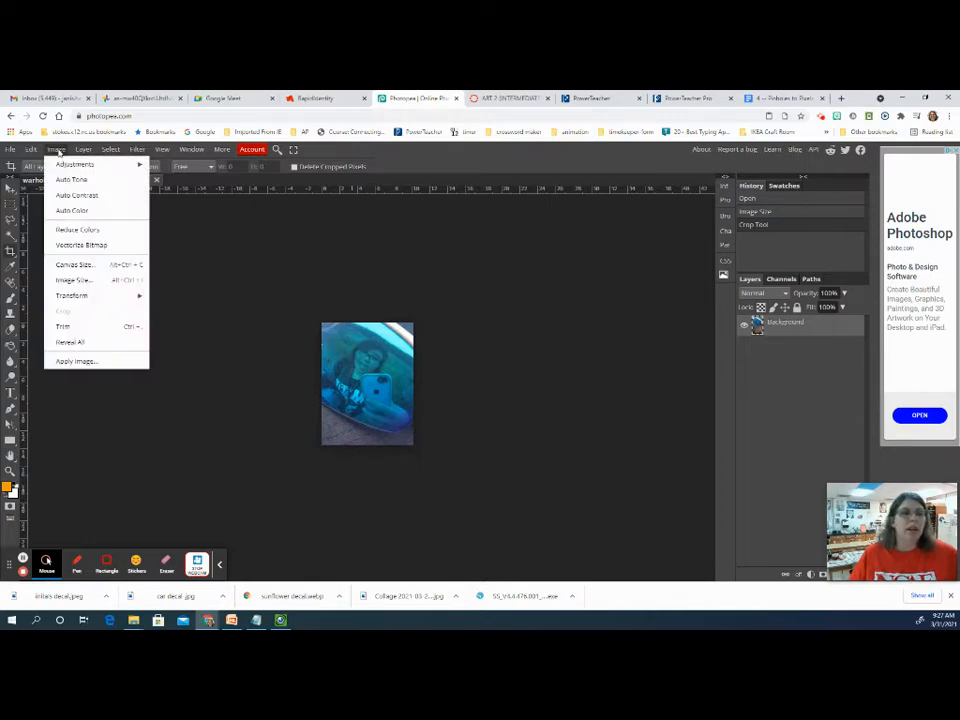
{"action": "left_click", "coordinate": [73, 263]}
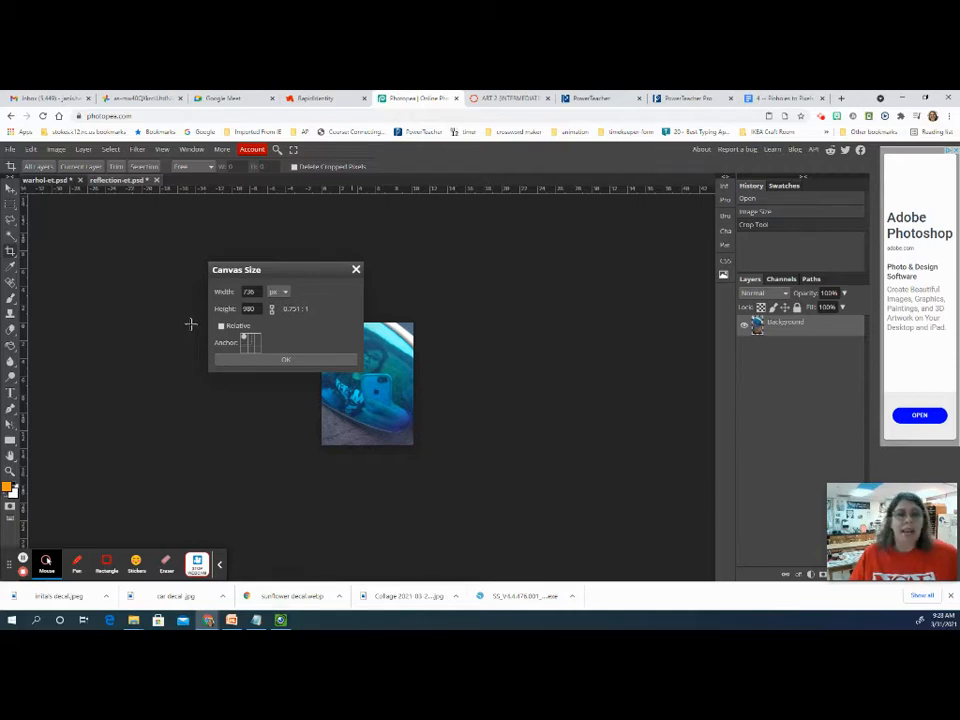
{"action": "double_click", "coordinate": [252, 292]}
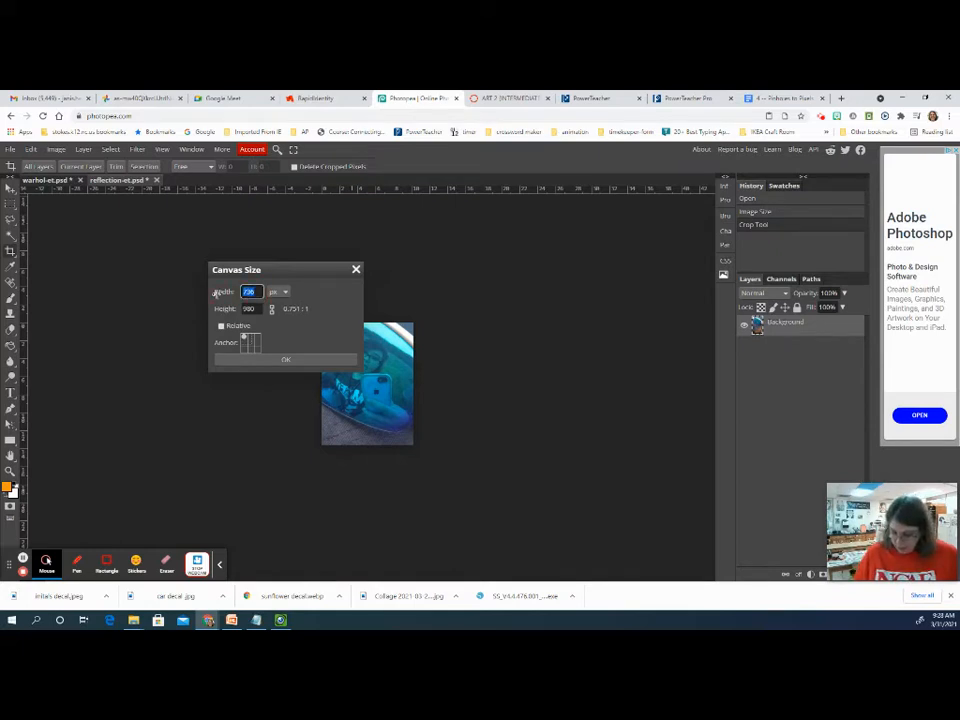
{"action": "type", "text": "1420"}
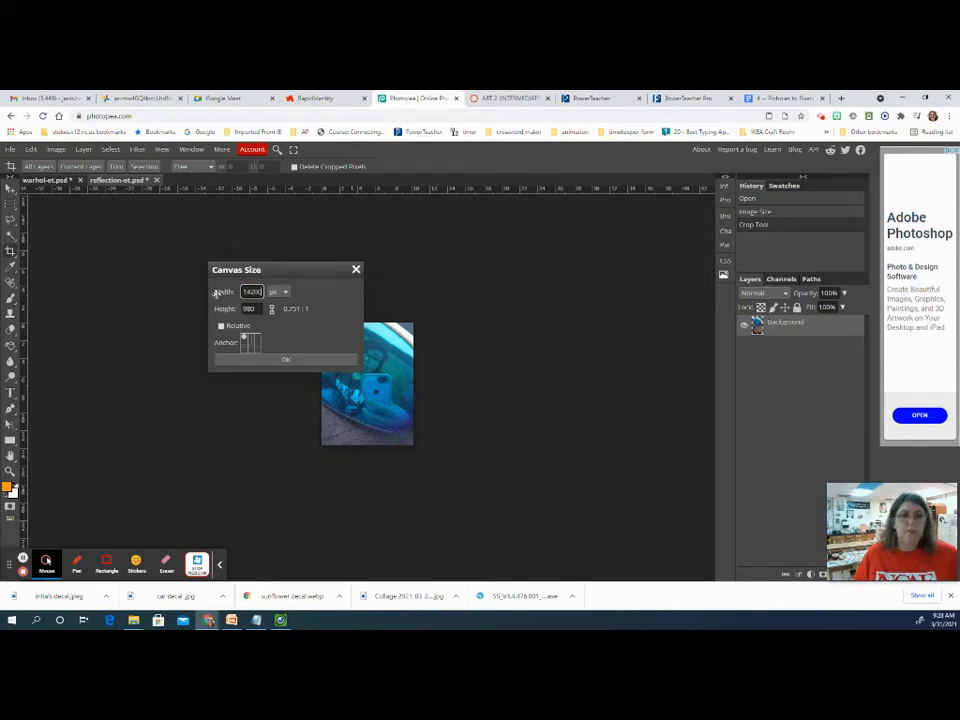
{"action": "type", "text": "0"}
{"action": "key", "text": "Tab"}
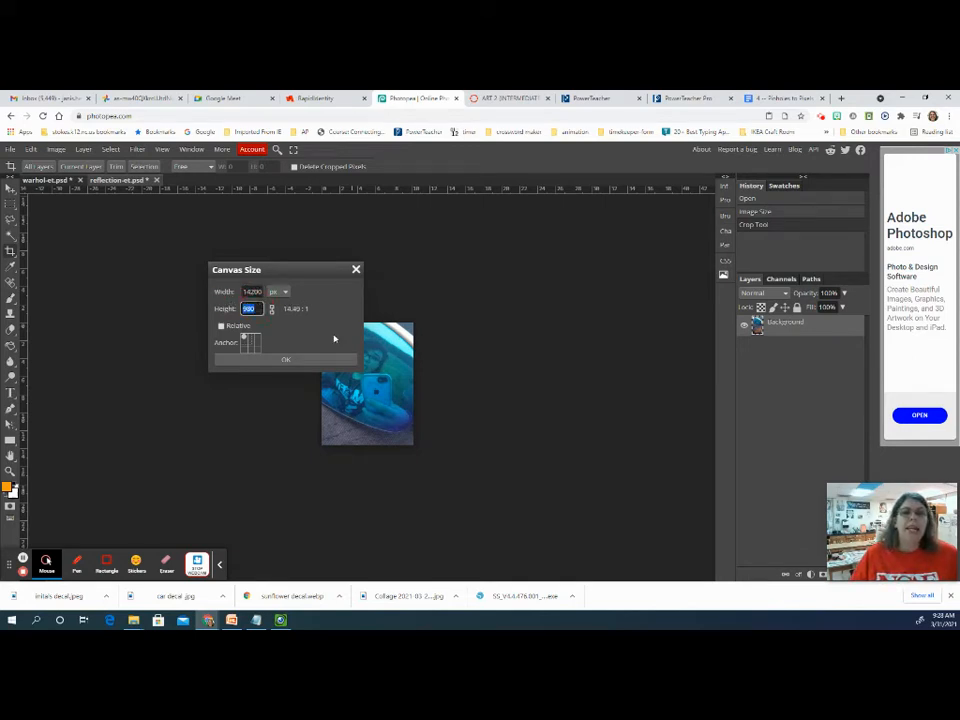
{"action": "type", "text": "187"}
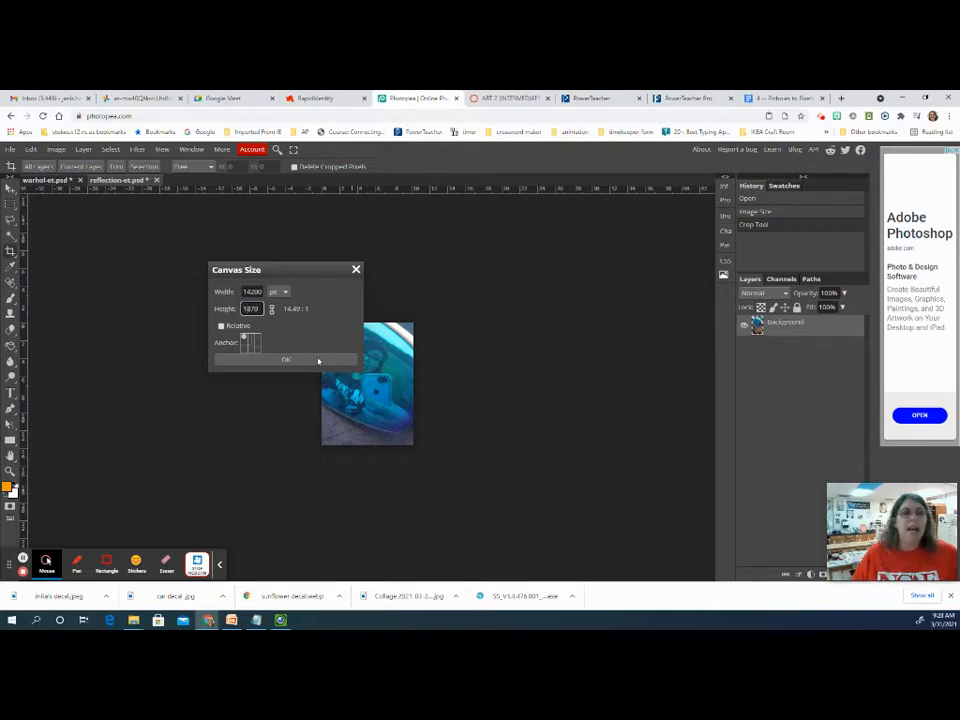
{"action": "left_click", "coordinate": [310, 359]}
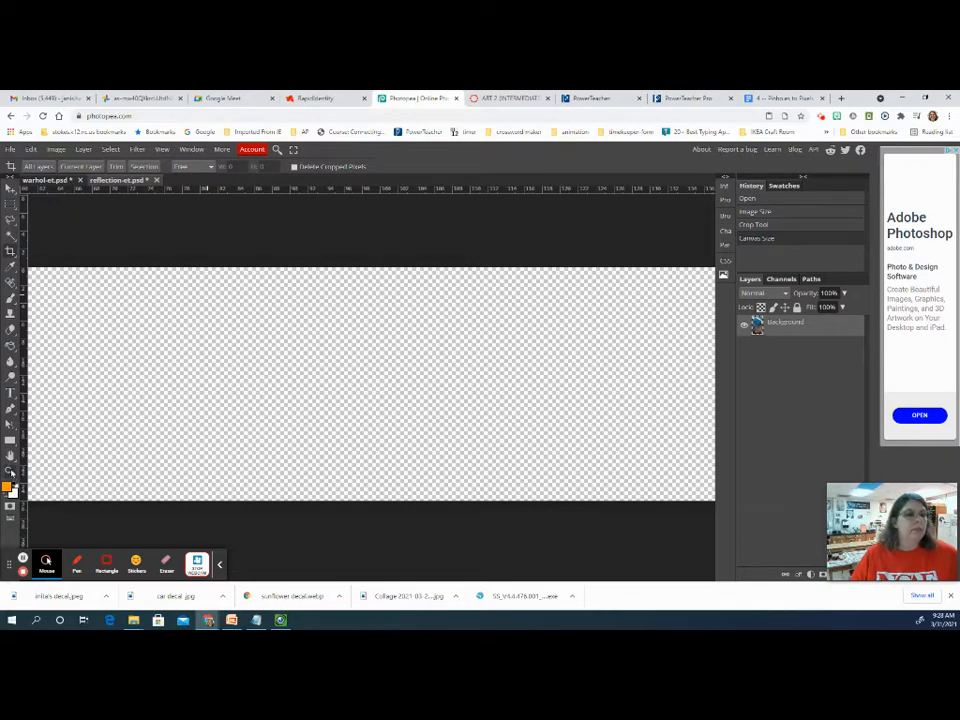
Step: Set the canvas width to 1420 px
{"action": "left_click", "coordinate": [10, 471]}
{"action": "left_click", "coordinate": [217, 384]}
{"action": "left_click", "coordinate": [217, 384]}
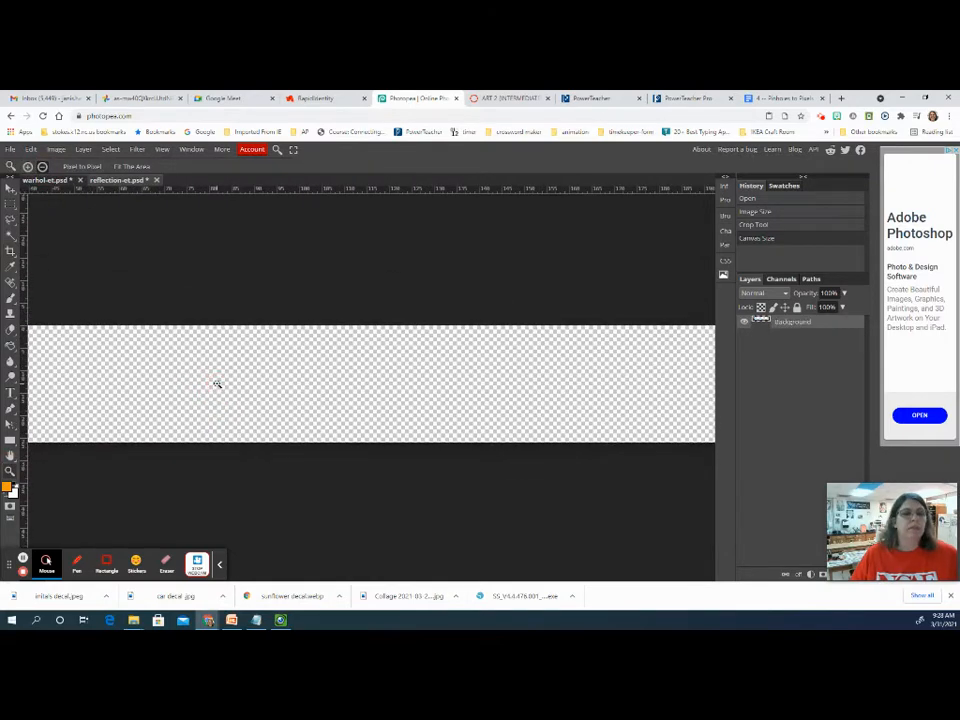
{"action": "left_click", "coordinate": [217, 384]}
{"action": "left_click", "coordinate": [217, 384]}
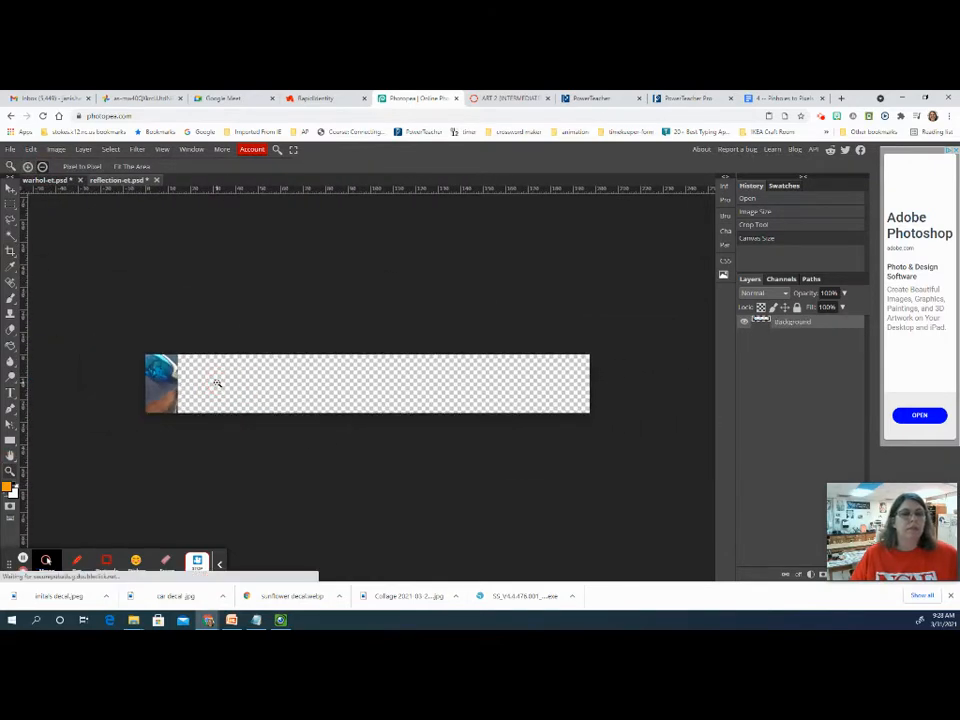
{"action": "left_click", "coordinate": [57, 149]}
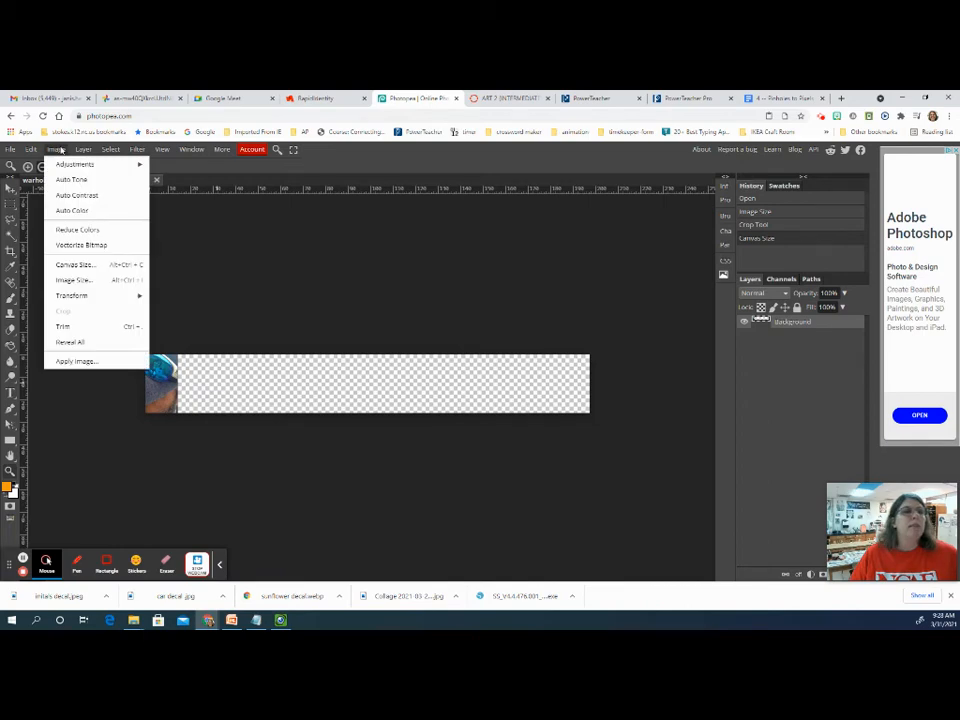
{"action": "left_click", "coordinate": [88, 264]}
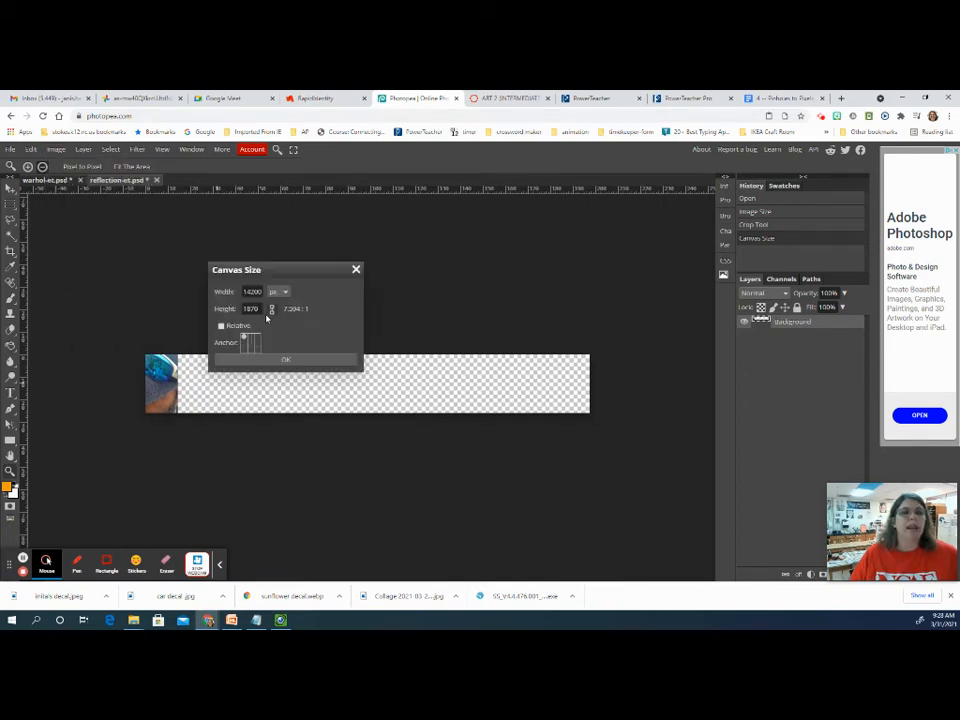
{"action": "double_click", "coordinate": [254, 291]}
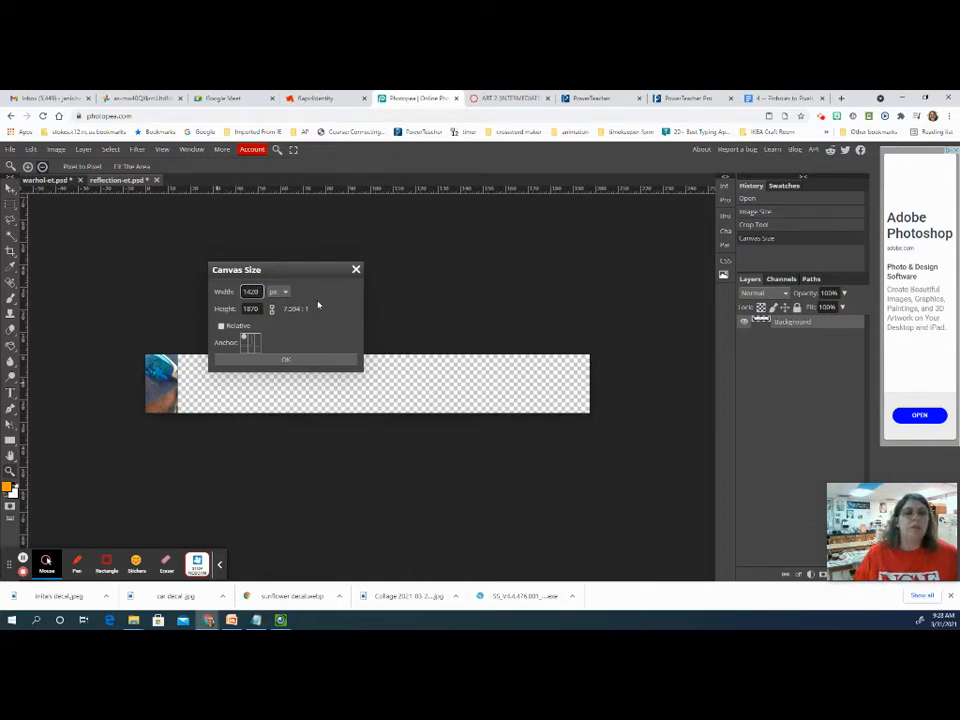
{"action": "left_click", "coordinate": [284, 360]}
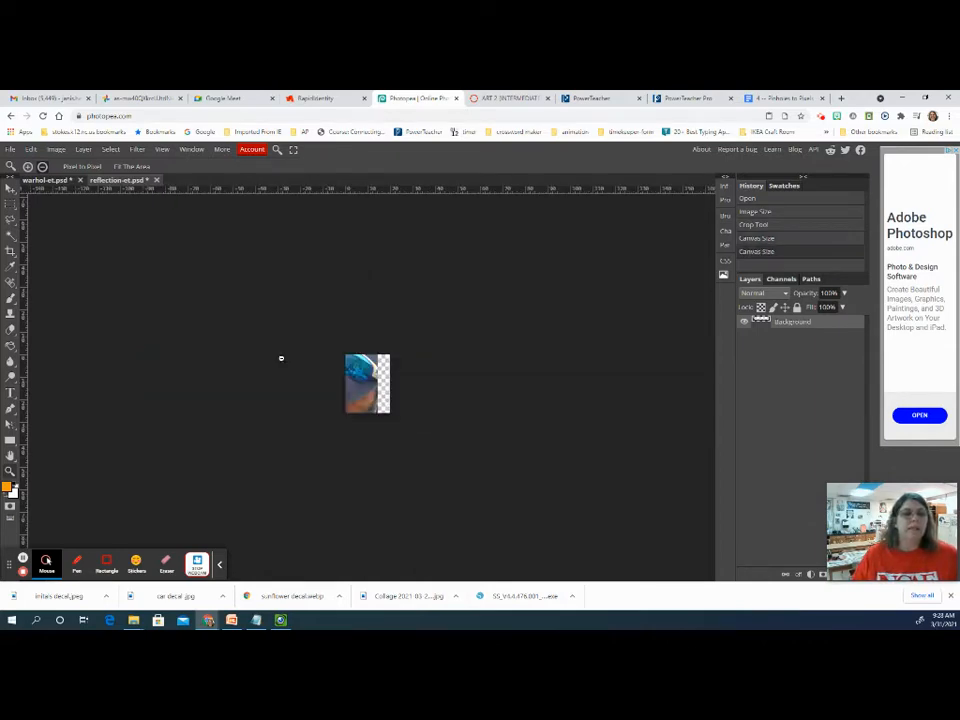
Step: Set the canvas height to 2400 px
{"action": "left_click", "coordinate": [58, 150]}
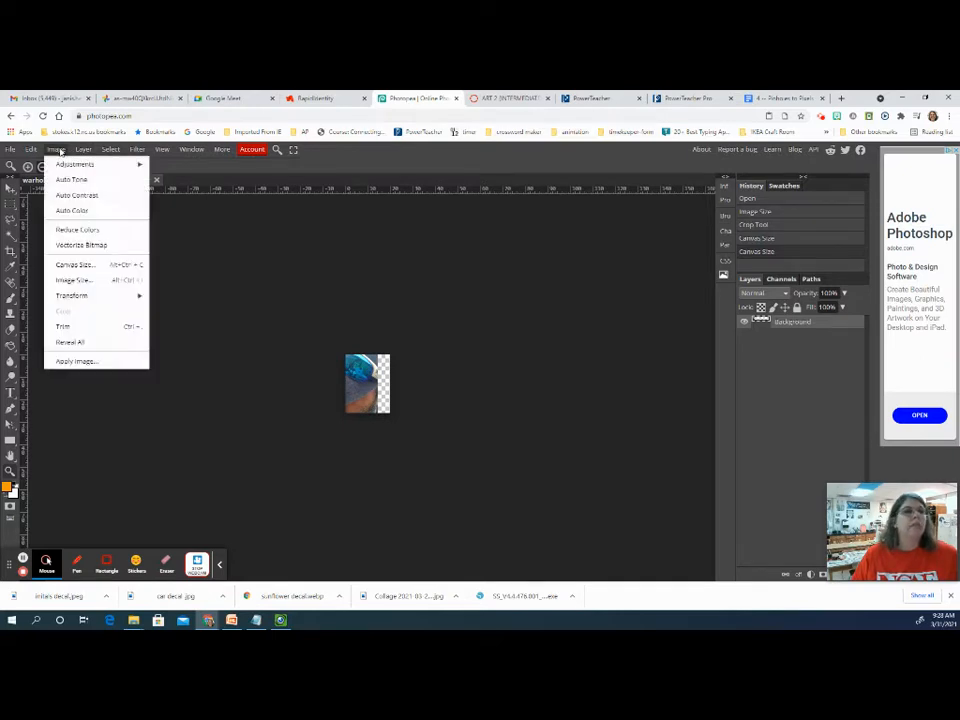
{"action": "left_click", "coordinate": [96, 266]}
{"action": "left_click_drag", "start_coordinate": [261, 309], "coordinate": [229, 308]}
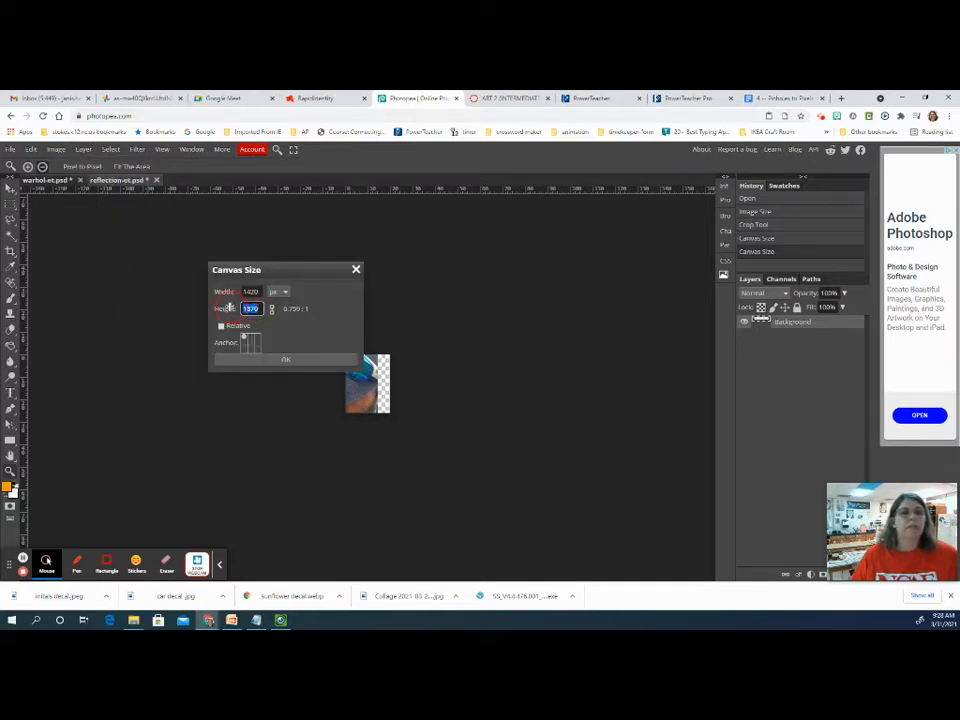
{"action": "type", "text": "24"}
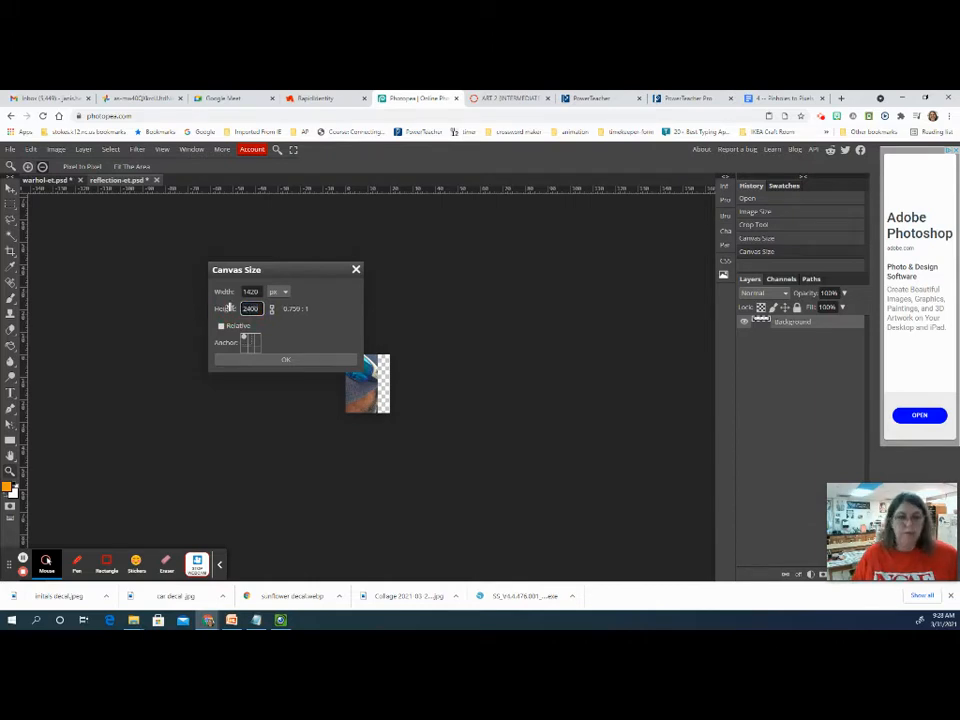
{"action": "type", "text": "00"}
{"action": "left_click", "coordinate": [264, 360]}
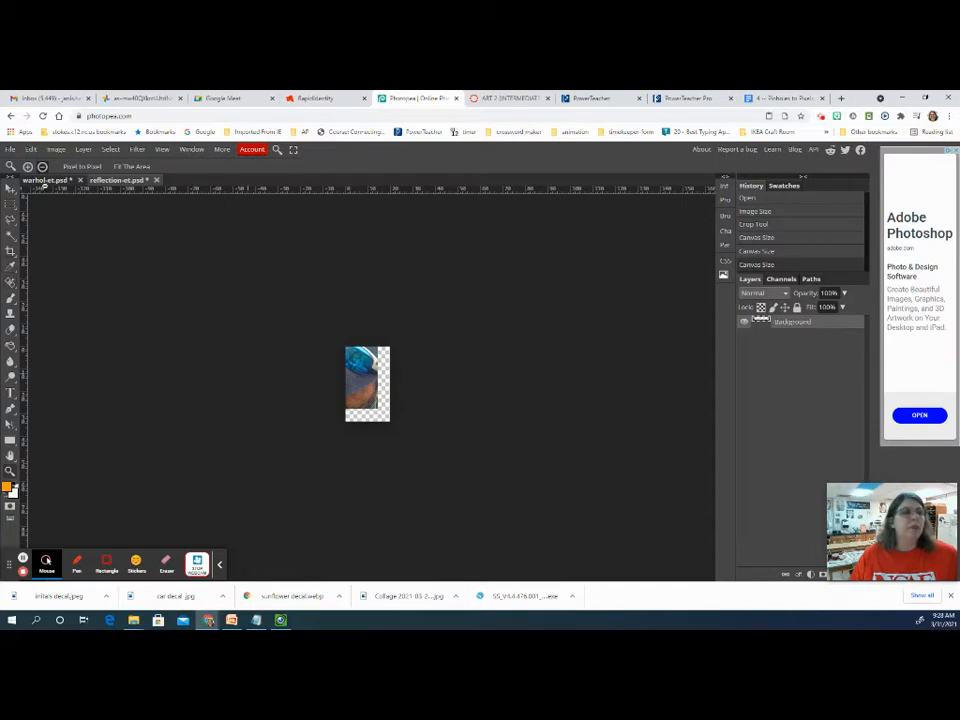
Step: Select the cap and face area below the sunglasses lens with a rectangular selection and delete its pixels
{"action": "scroll", "coordinate": [363, 380], "scroll_direction": "up", "scroll_amount": 3}
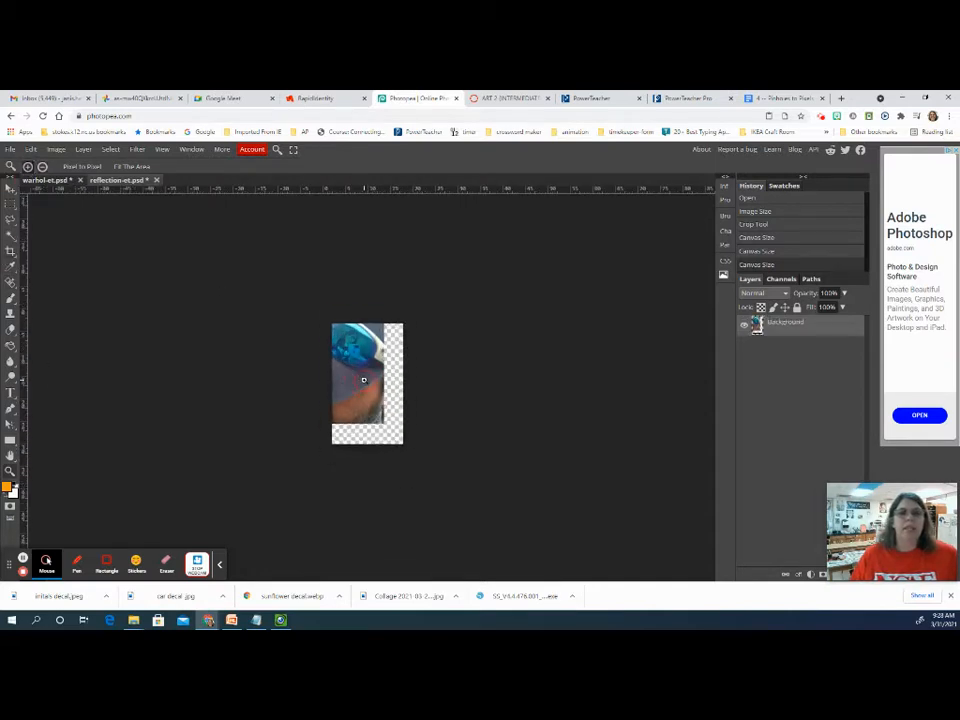
{"action": "scroll", "coordinate": [363, 380], "scroll_direction": "up", "scroll_amount": 2}
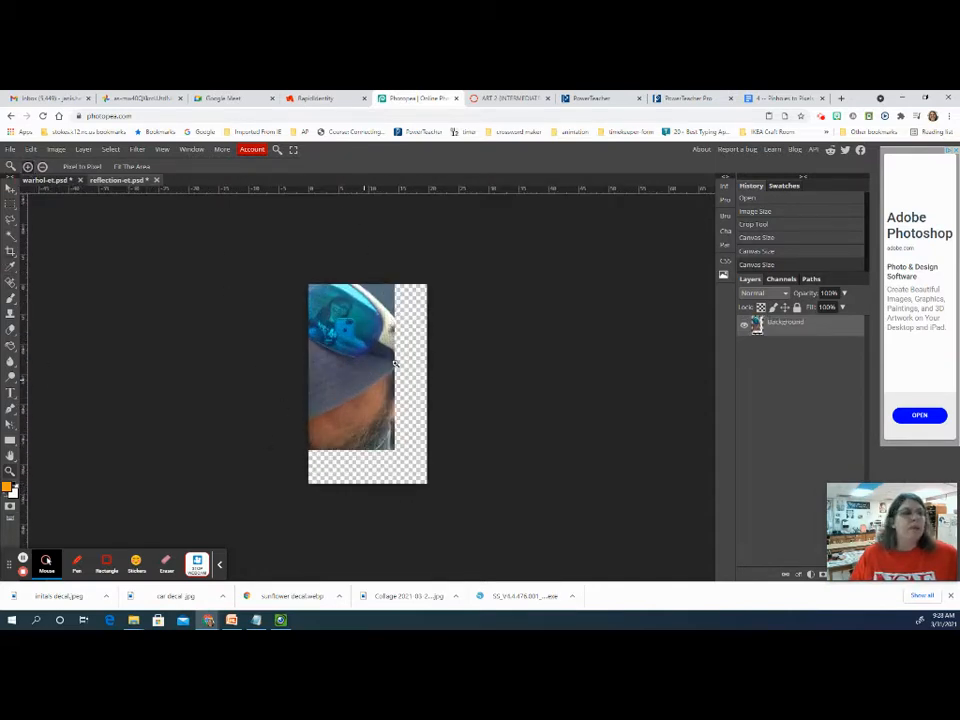
{"action": "left_click", "coordinate": [9, 204]}
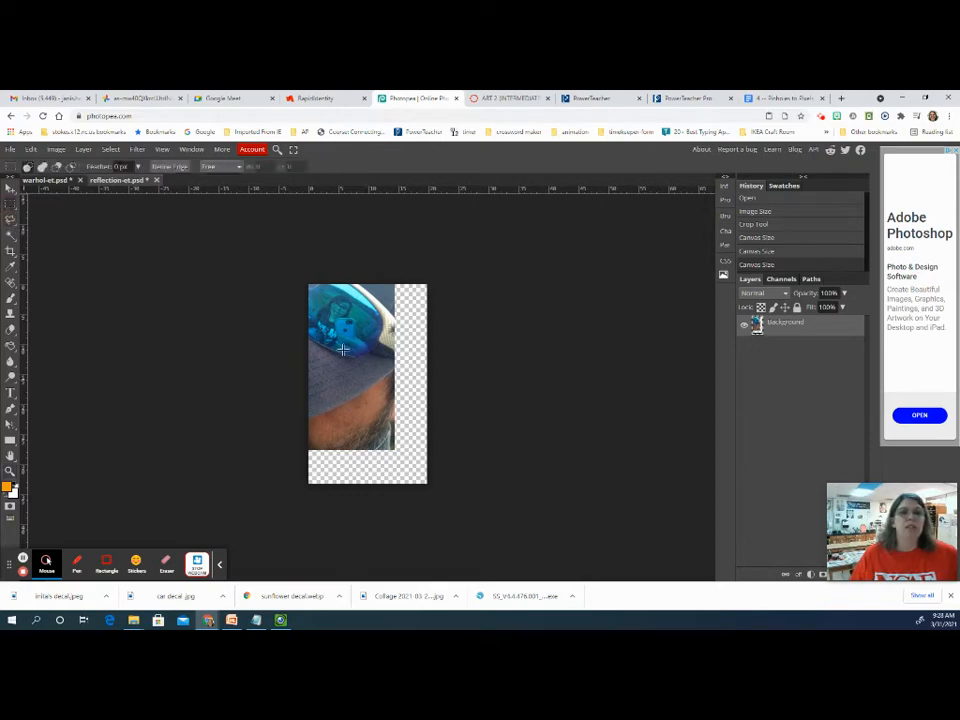
{"action": "mouse_move", "coordinate": [307, 350]}
{"action": "left_mouse_down"}
{"action": "mouse_move", "coordinate": [432, 384]}
{"action": "mouse_move", "coordinate": [394, 461]}
{"action": "mouse_move", "coordinate": [298, 352]}
{"action": "left_mouse_up"}
{"action": "left_click", "coordinate": [409, 434]}
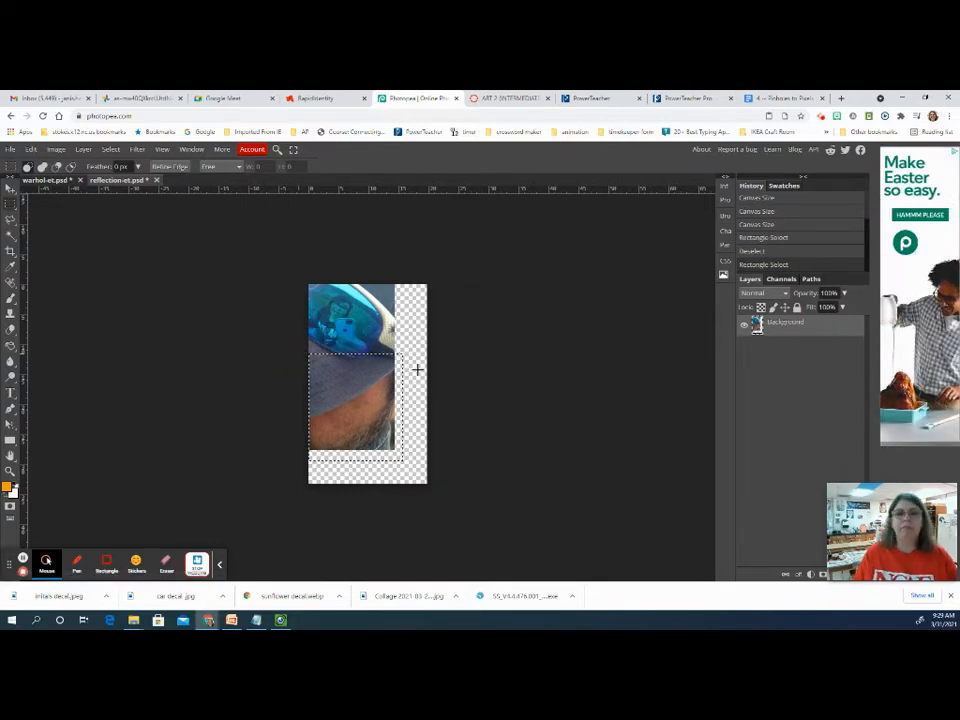
{"action": "key", "text": "Delete"}
Step: Delete the photo area to the right of the reflection with a rectangular selection, and deselect
{"action": "mouse_move", "coordinate": [398, 355]}
{"action": "left_mouse_down"}
{"action": "mouse_move", "coordinate": [361, 266]}
{"action": "mouse_move", "coordinate": [408, 375]}
{"action": "left_mouse_up"}
{"action": "left_click", "coordinate": [388, 265]}
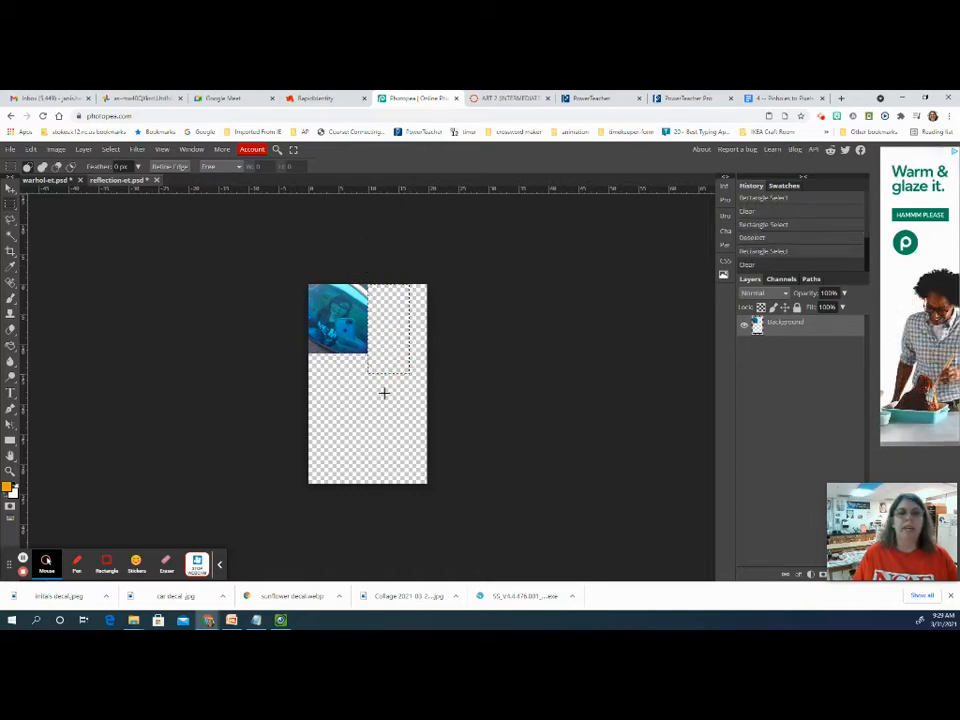
{"action": "key", "text": "Delete"}
{"action": "left_click", "coordinate": [304, 268]}
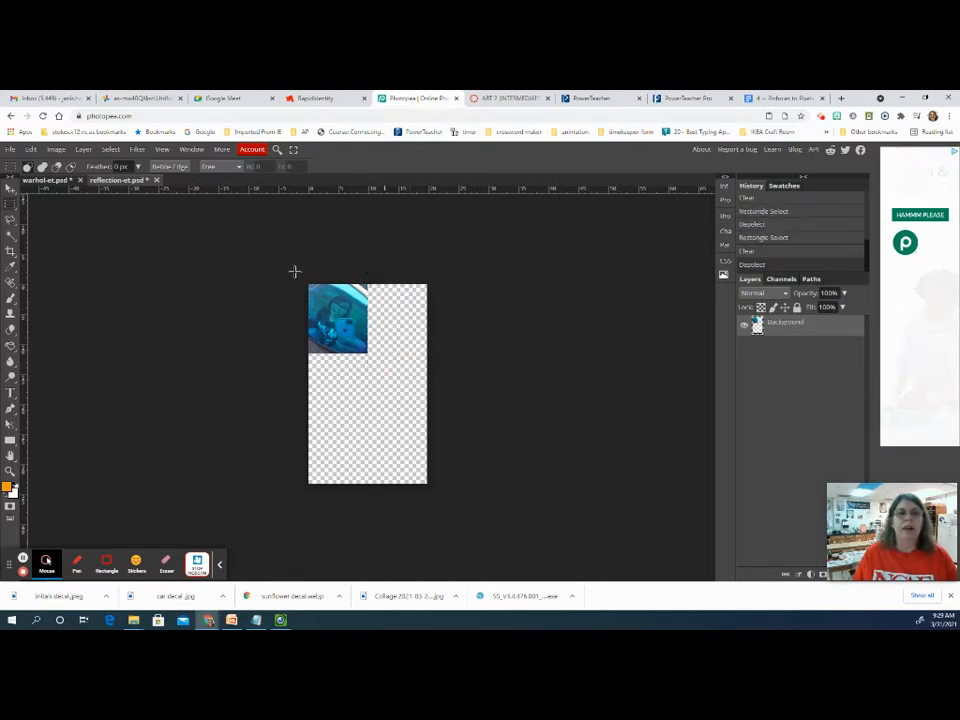
Step: Delete a narrow strip along the reflection's left edge, deselect, and move the layer down and to the right on the canvas
{"action": "left_click_drag", "start_coordinate": [296, 272], "coordinate": [370, 367]}
{"action": "key", "text": "Delete"}
{"action": "key", "text": "ctrl+d"}
{"action": "key", "text": "v"}
Step: Delete the leftover photo strips along the left side and at the upper right of the reflection
{"action": "left_click", "coordinate": [10, 207]}
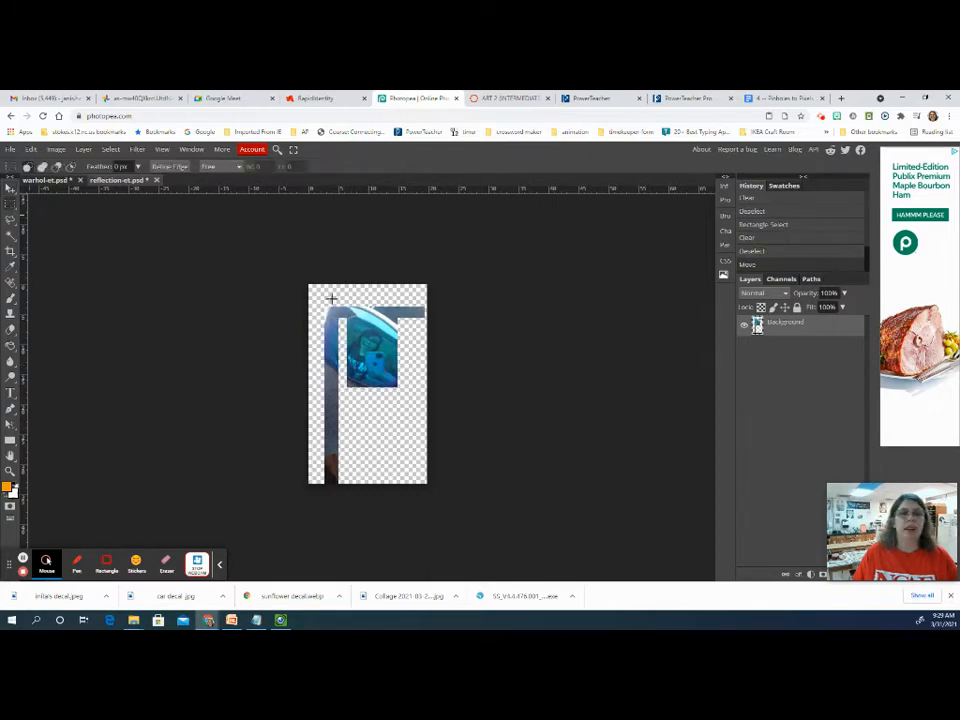
{"action": "left_click_drag", "start_coordinate": [333, 290], "coordinate": [345, 559]}
{"action": "key", "text": "Delete"}
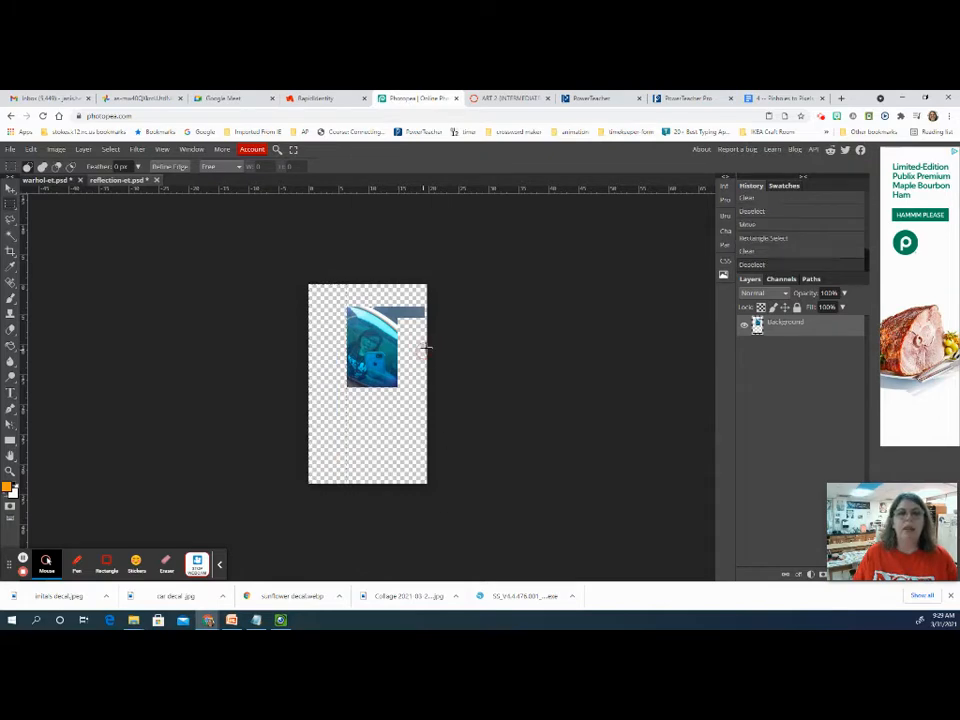
{"action": "left_click", "coordinate": [433, 338]}
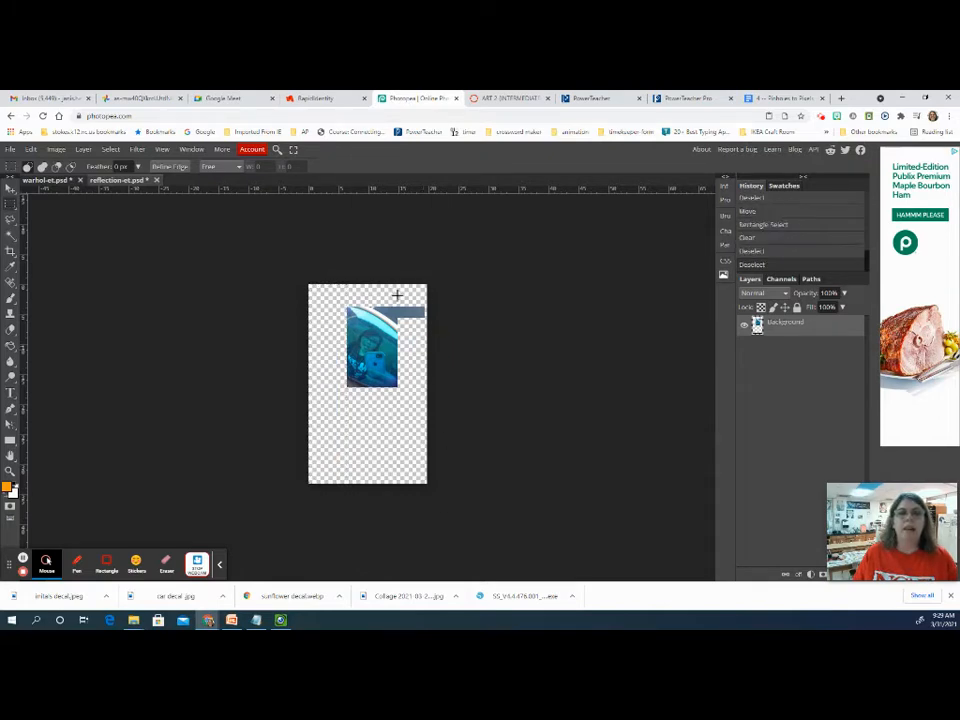
{"action": "left_click_drag", "start_coordinate": [397, 296], "coordinate": [442, 360]}
{"action": "key", "text": "Delete"}
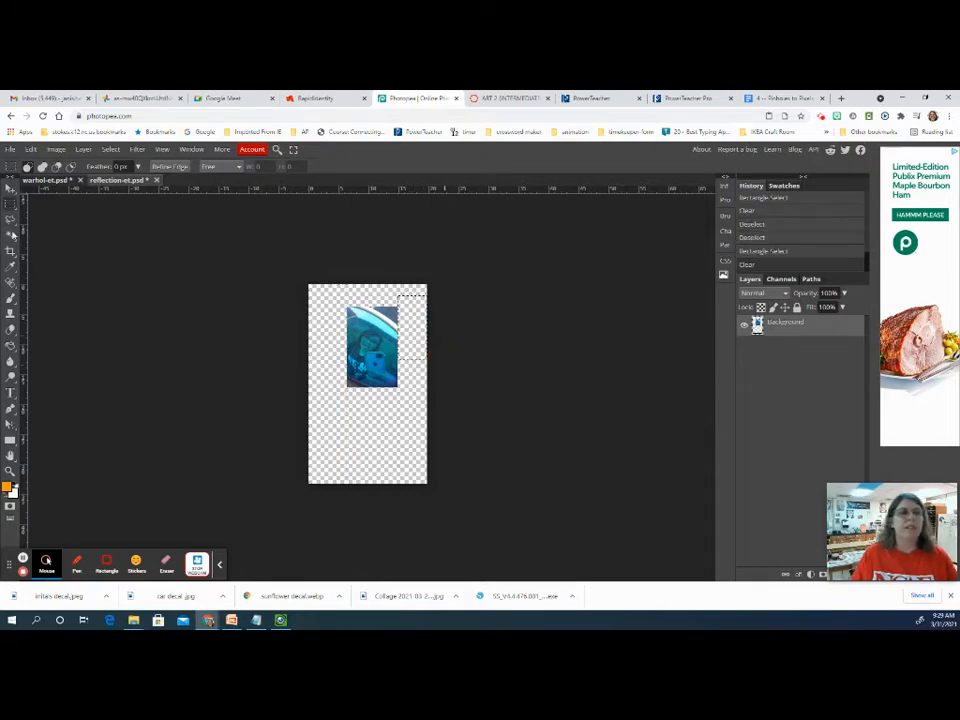
Step: Deselect and move the trimmed reflection into the top-left corner of the canvas
{"action": "left_click", "coordinate": [10, 188]}
{"action": "left_click", "coordinate": [110, 149]}
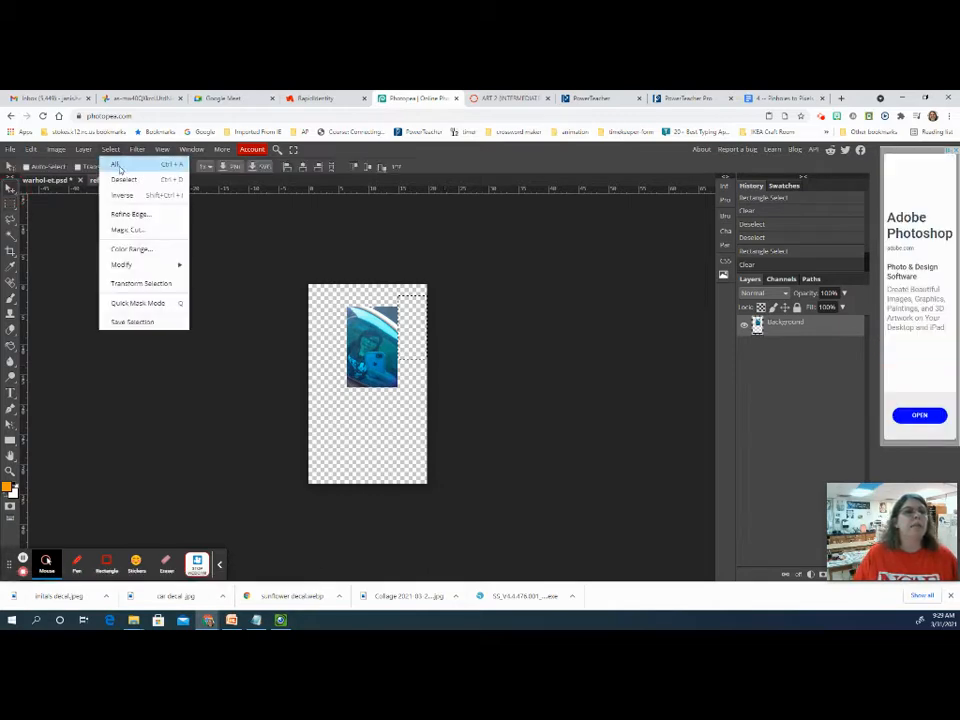
{"action": "left_click", "coordinate": [122, 182]}
{"action": "left_click_drag", "start_coordinate": [373, 369], "coordinate": [334, 347]}
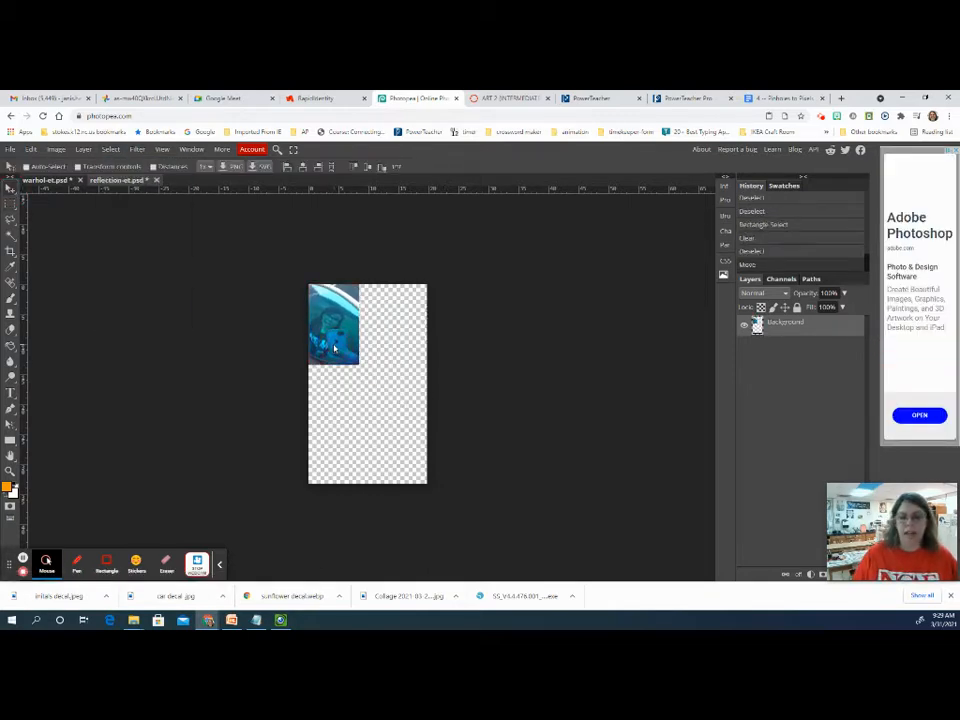
Step: Duplicate the Background layer and place the copy directly to the right of the original reflection
{"action": "right_click", "coordinate": [790, 323]}
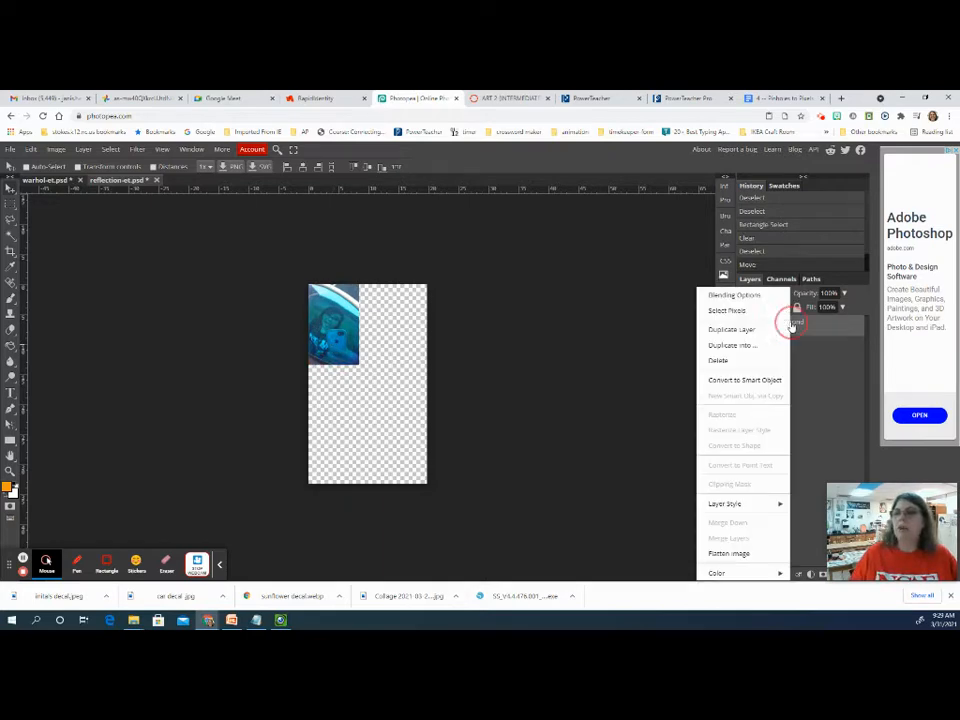
{"action": "left_click", "coordinate": [738, 329]}
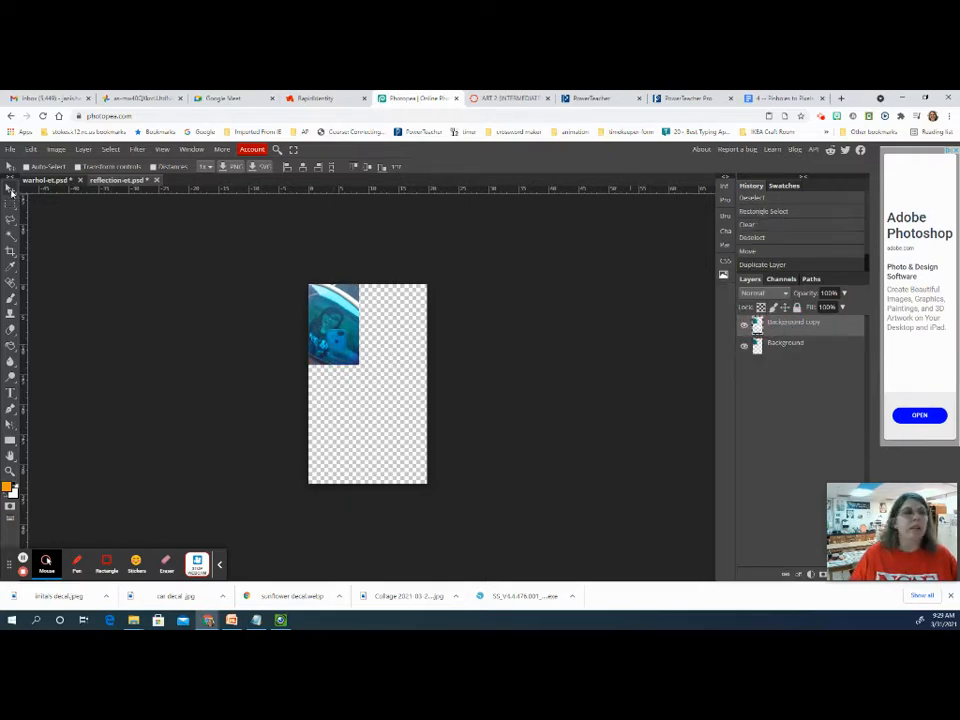
{"action": "left_click_drag", "start_coordinate": [339, 334], "coordinate": [389, 335]}
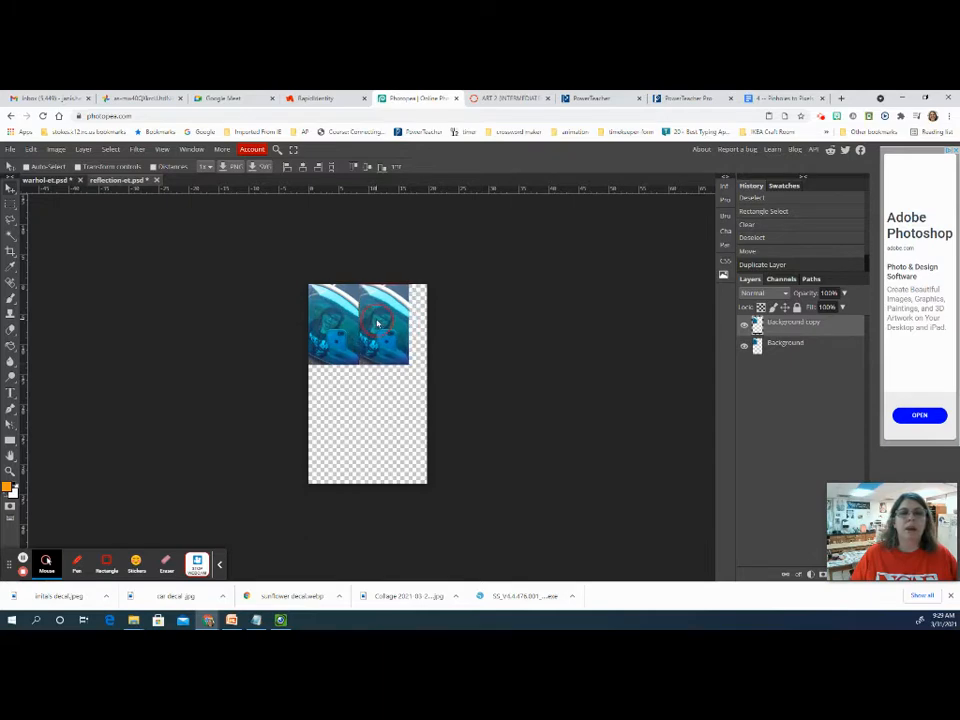
Step: Duplicate the Background copy layer and place the duplicate directly below the original top-left reflection
{"action": "right_click", "coordinate": [769, 326]}
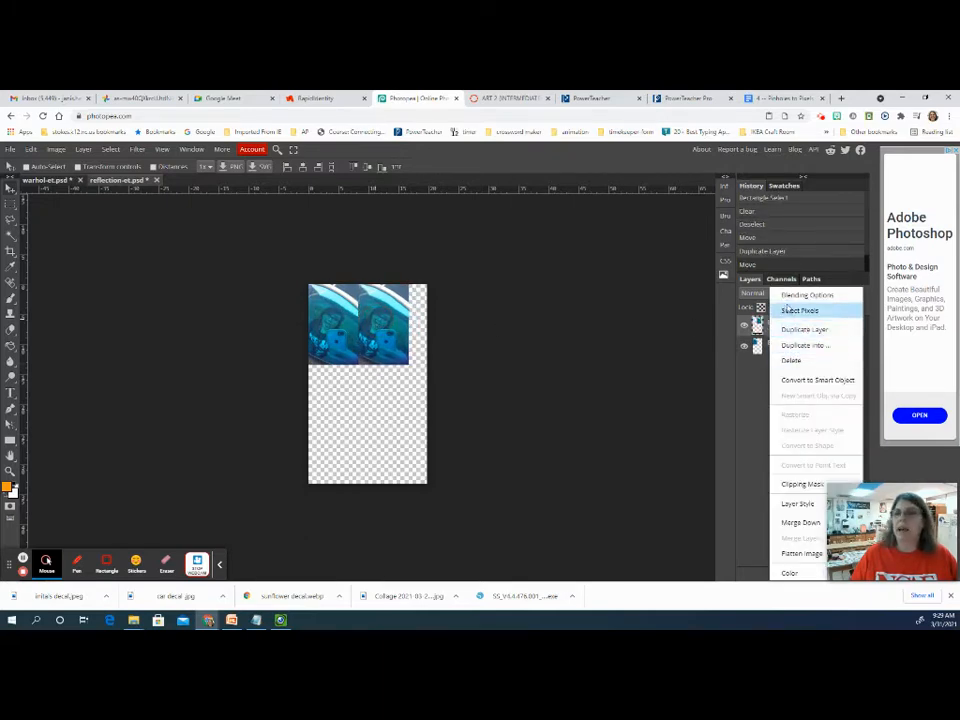
{"action": "left_click", "coordinate": [801, 330]}
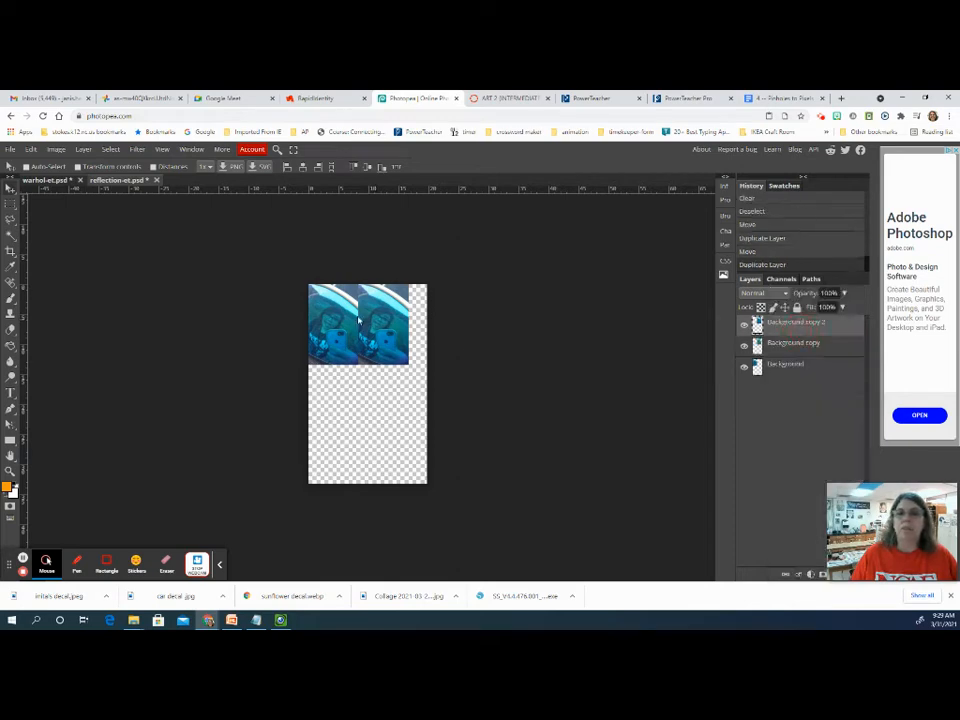
{"action": "left_click_drag", "start_coordinate": [385, 319], "coordinate": [336, 399]}
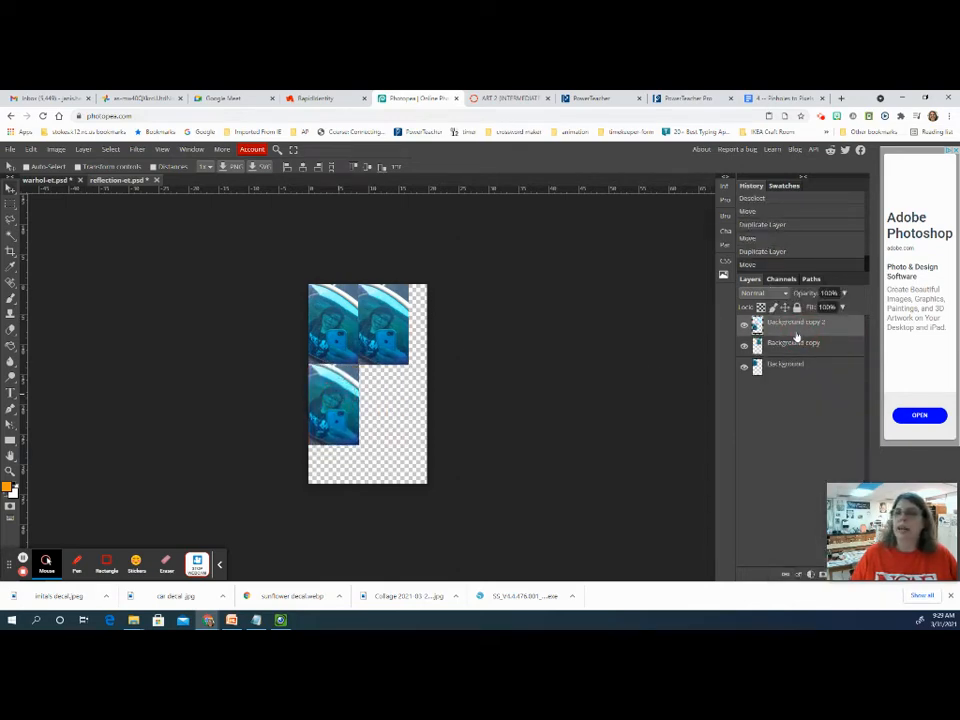
Step: Duplicate the Background layer and place the copy in the lower-right spot to complete the two-by-two grid of reflections
{"action": "right_click", "coordinate": [792, 368]}
{"action": "left_click", "coordinate": [733, 329]}
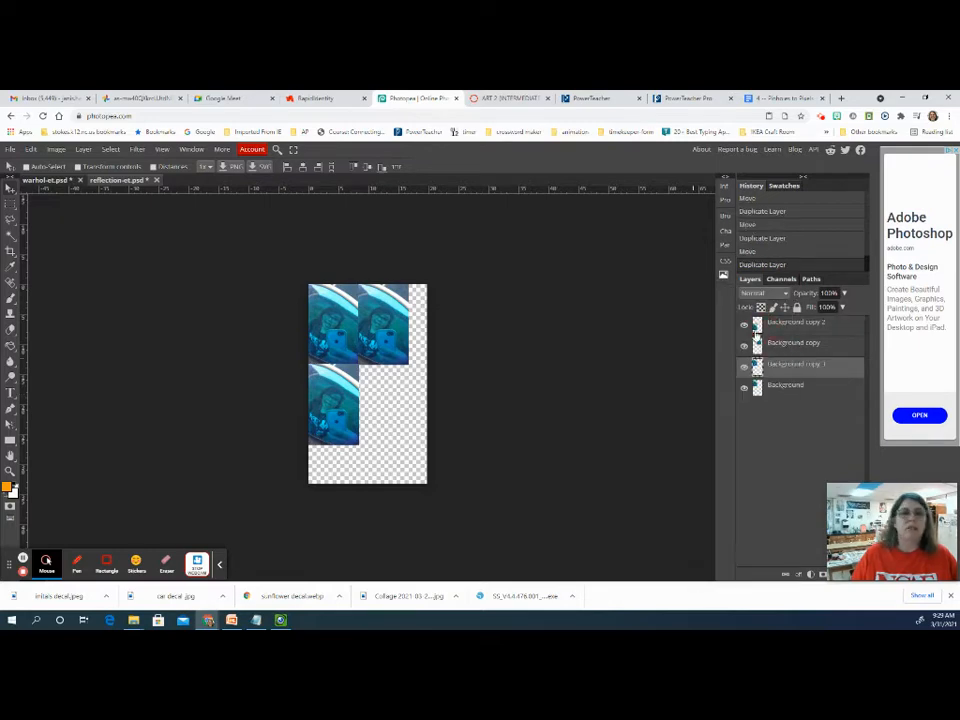
{"action": "left_click_drag", "start_coordinate": [400, 360], "coordinate": [391, 420]}
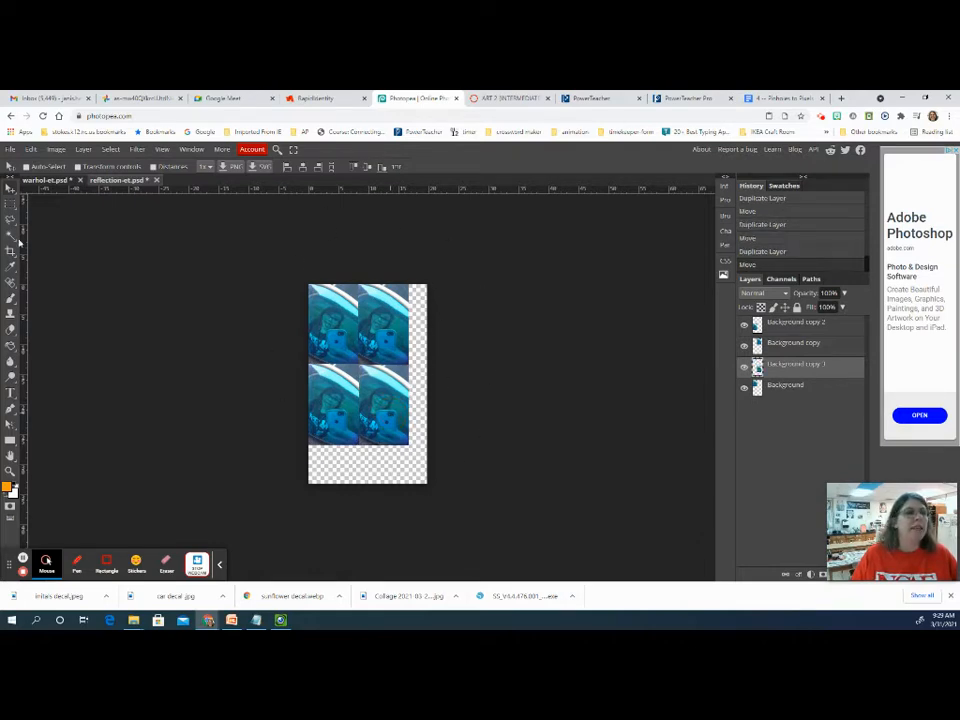
Step: Crop the canvas to the edges of the four reflection tiles, removing the empty space beside and below them
{"action": "key", "text": "c"}
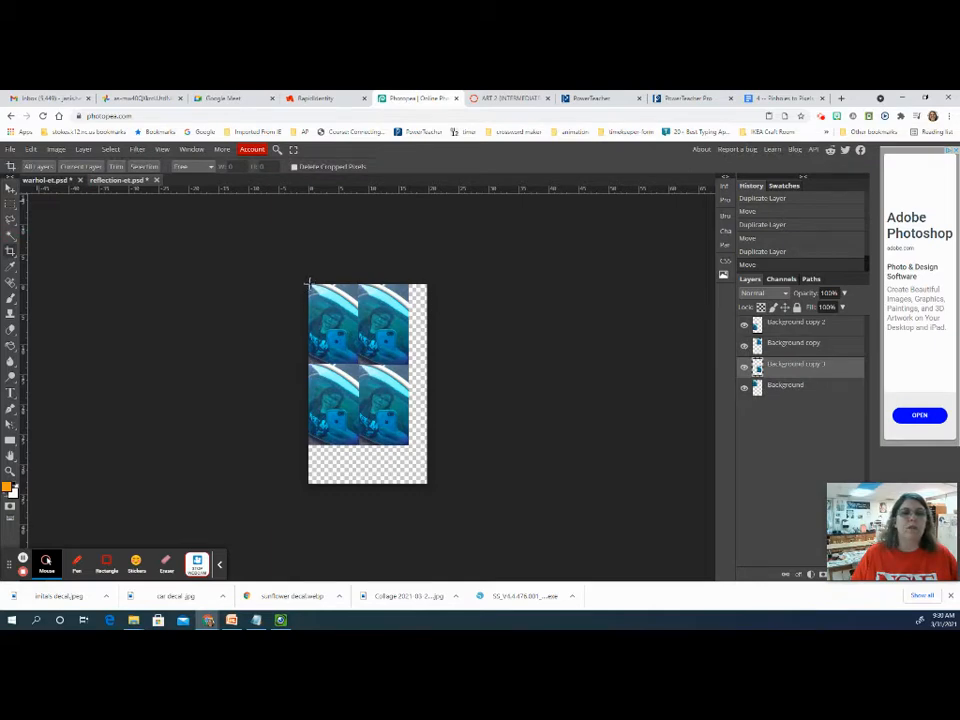
{"action": "left_click_drag", "start_coordinate": [307, 283], "coordinate": [408, 444]}
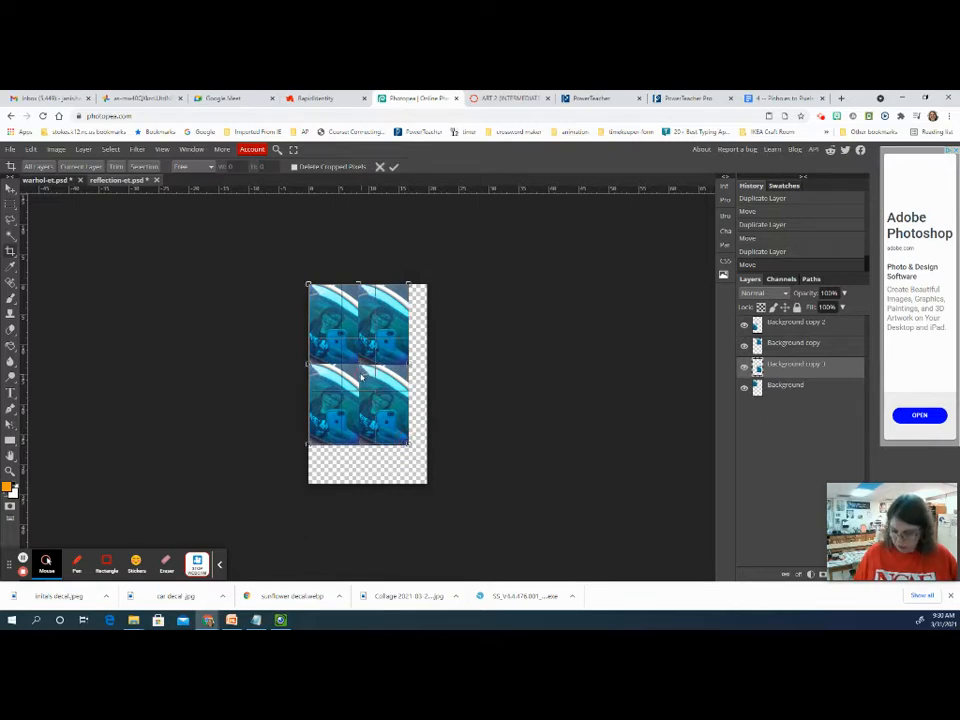
{"action": "key", "text": "Return"}
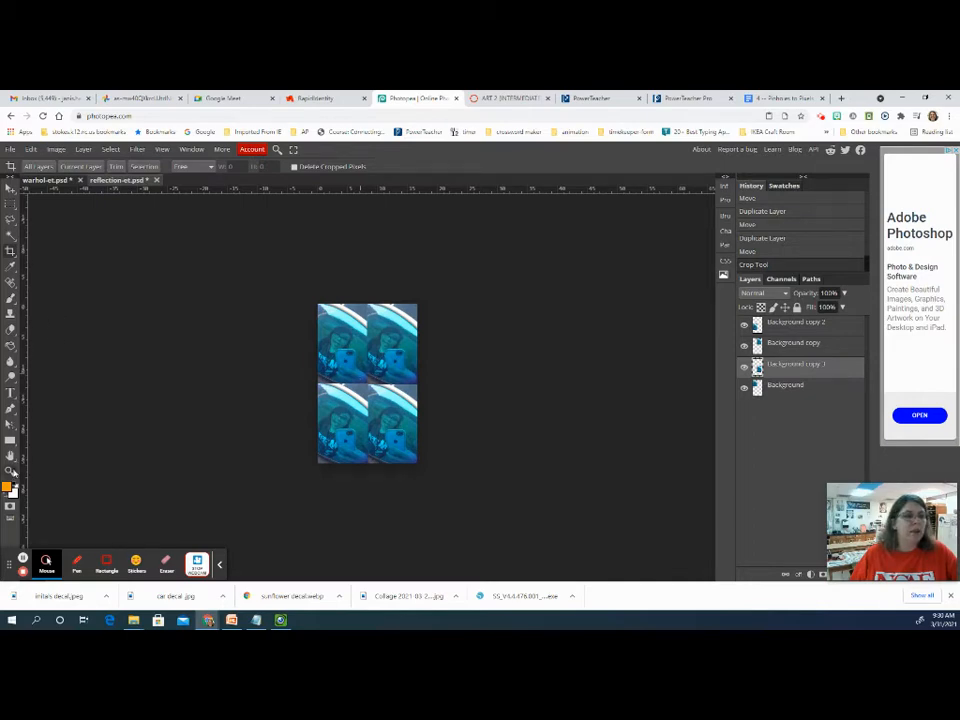
Step: Outline the phone in the upper-left reflection with the Polygonal Lasso, leaving out the fingers in front of it
{"action": "key", "text": "z"}
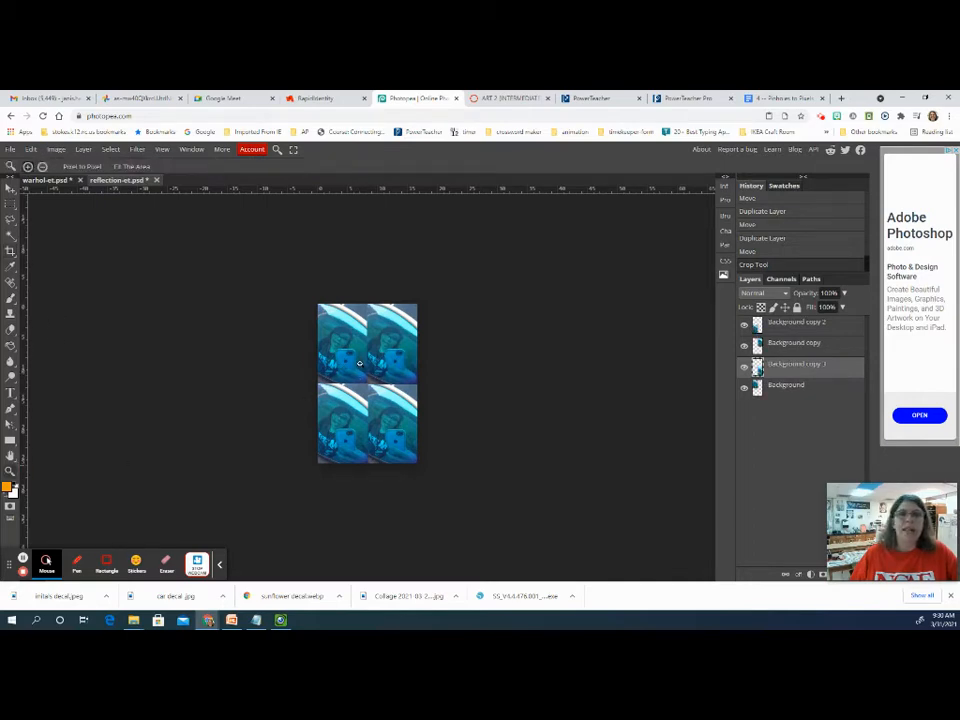
{"action": "left_click", "coordinate": [342, 350]}
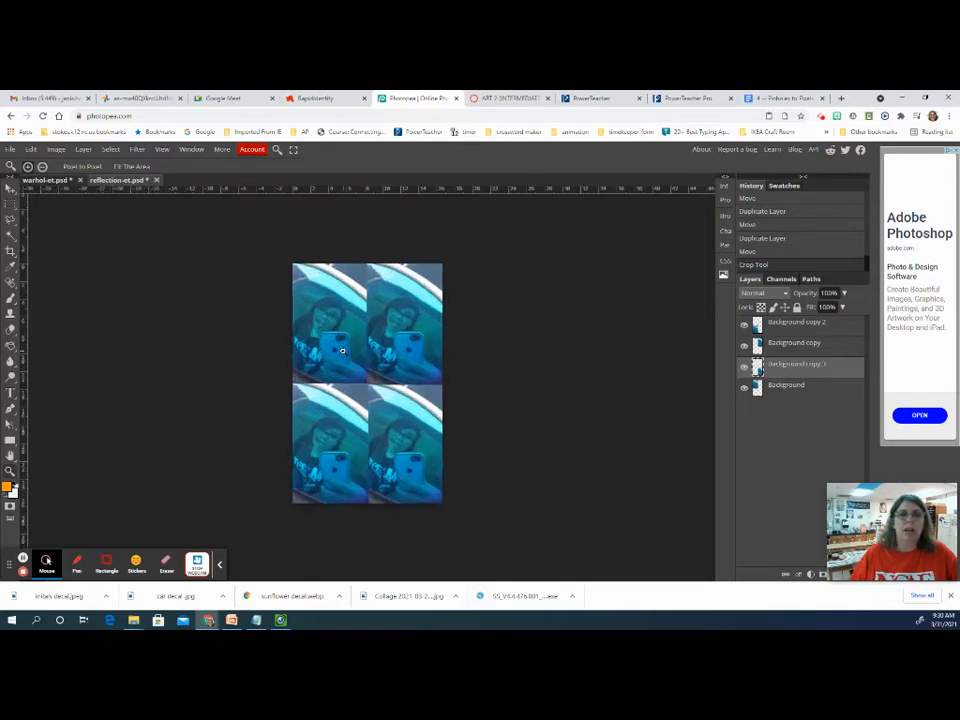
{"action": "left_click", "coordinate": [342, 350]}
{"action": "left_click", "coordinate": [342, 350]}
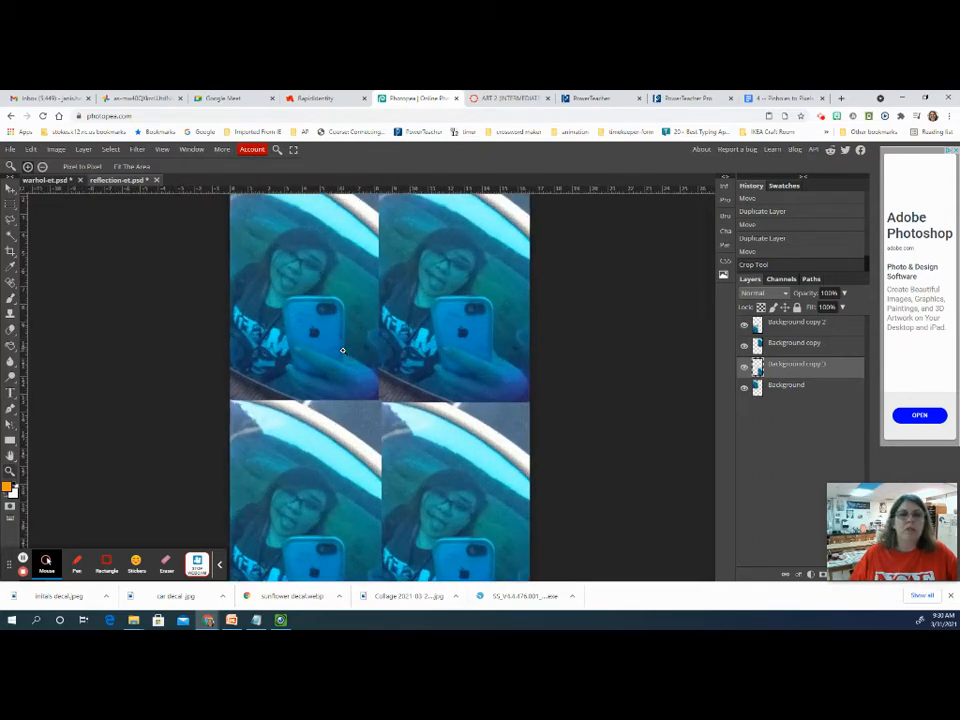
{"action": "right_click", "coordinate": [11, 220]}
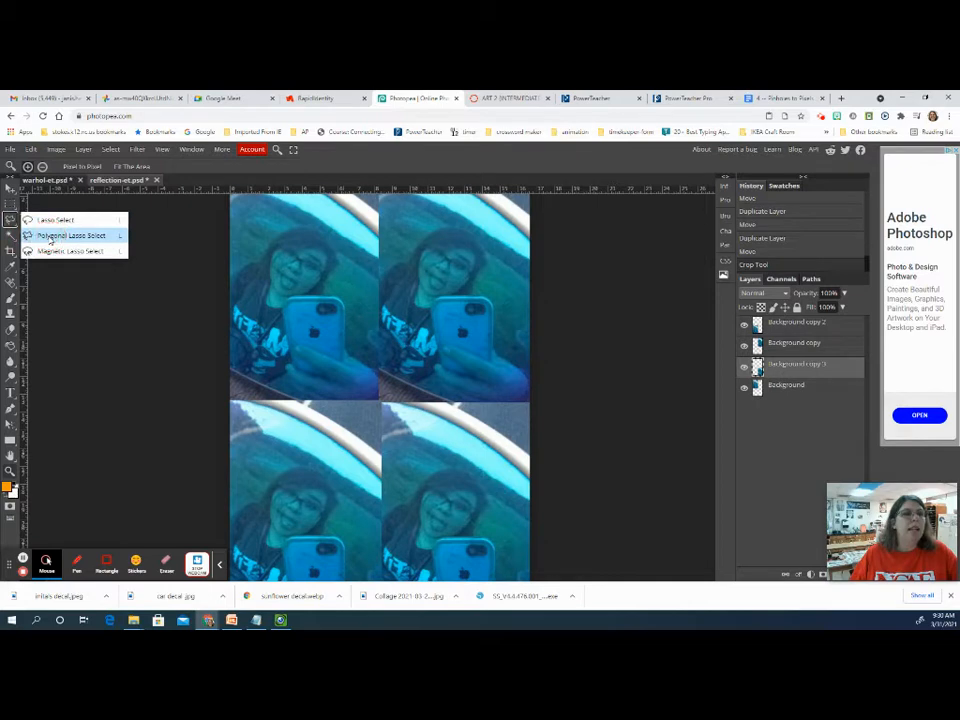
{"action": "left_click", "coordinate": [50, 235]}
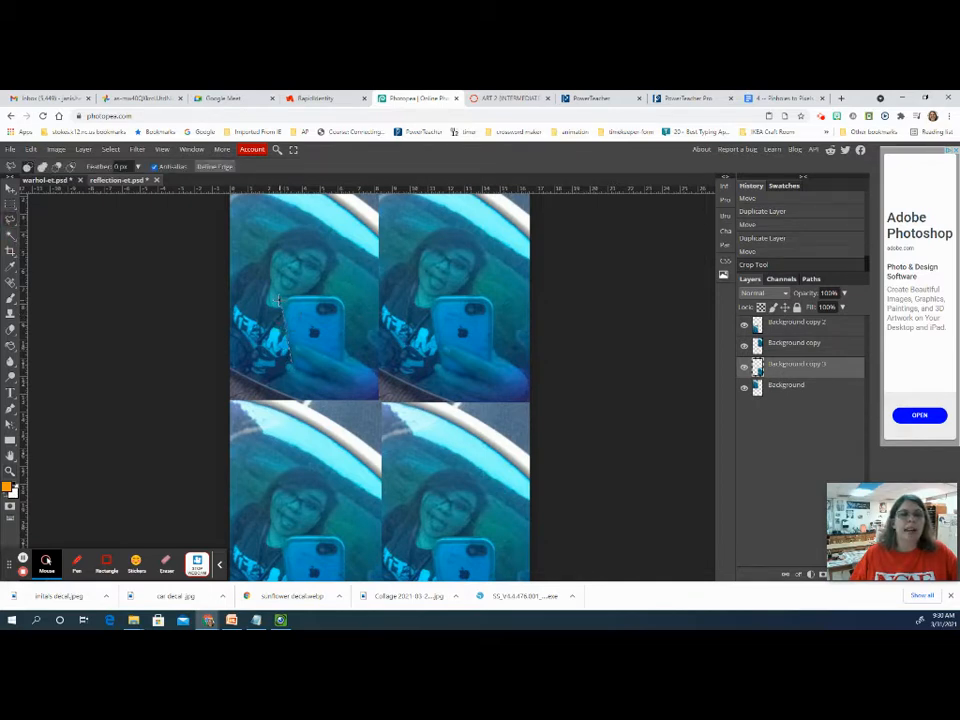
{"action": "left_click", "coordinate": [281, 302]}
{"action": "left_click", "coordinate": [287, 298]}
{"action": "left_click", "coordinate": [316, 296]}
{"action": "left_click", "coordinate": [343, 299]}
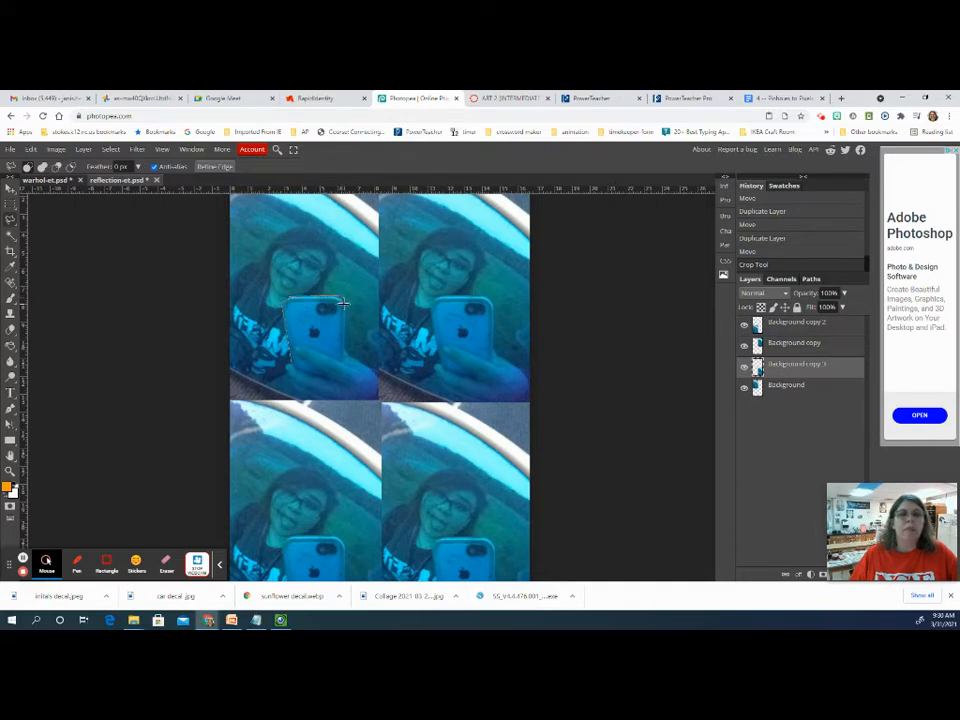
{"action": "left_click", "coordinate": [342, 364]}
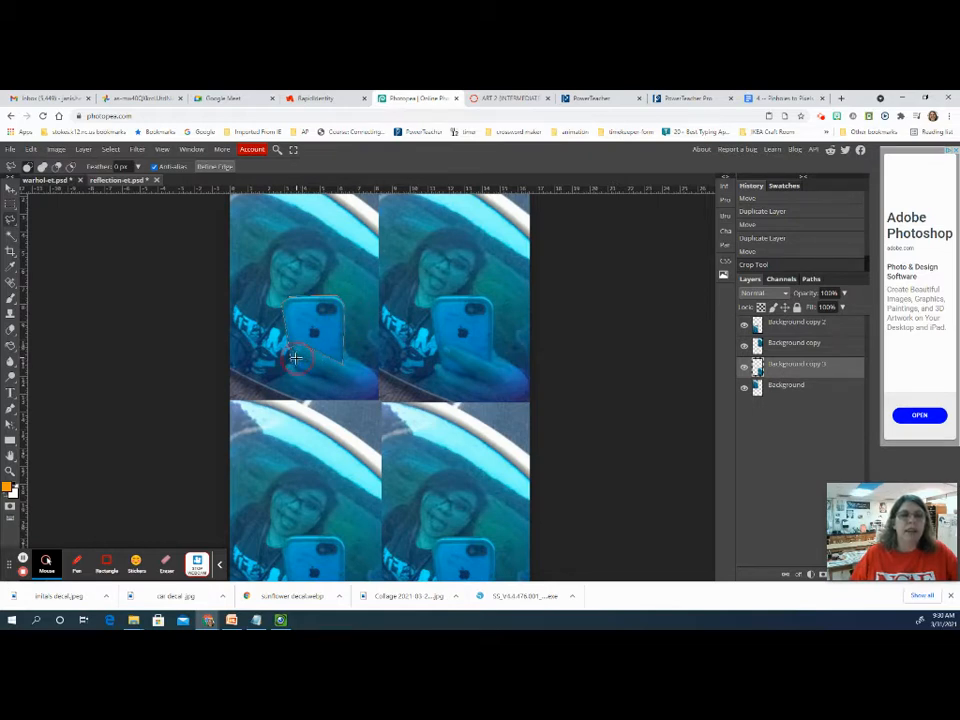
{"action": "left_click", "coordinate": [295, 357]}
{"action": "left_click", "coordinate": [326, 376]}
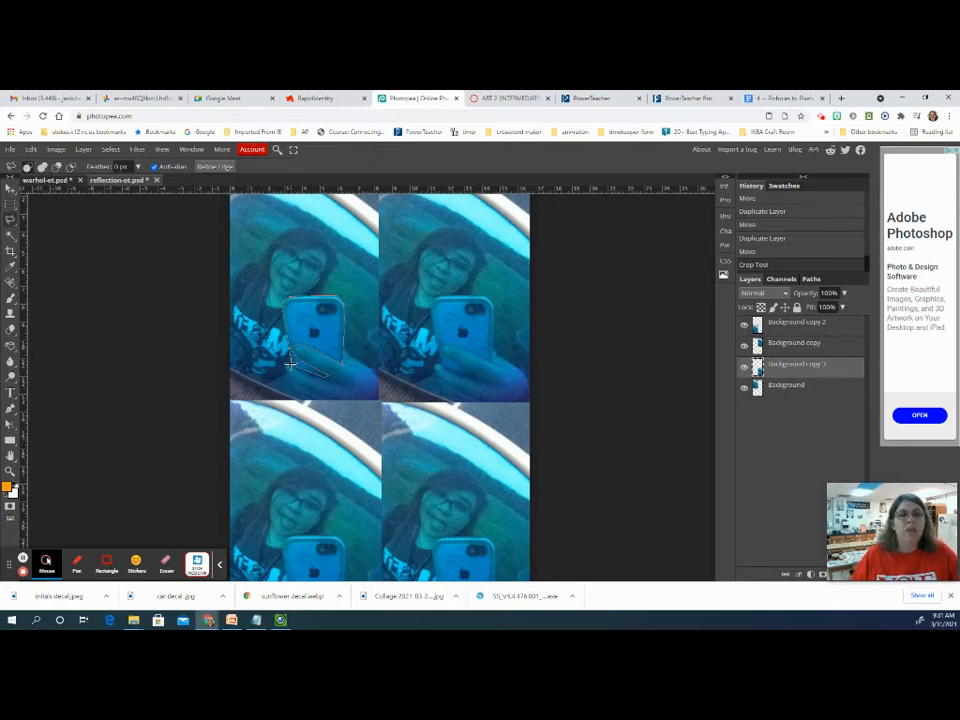
{"action": "left_click", "coordinate": [289, 362]}
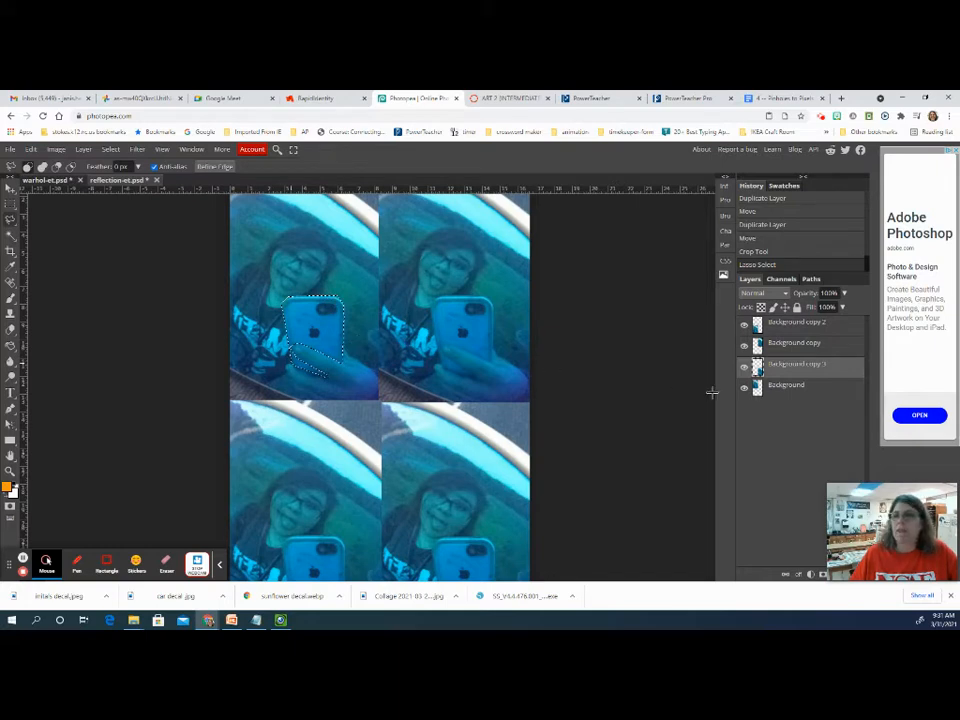
Step: Add a new empty layer directly above the Background layer
{"action": "left_click", "coordinate": [786, 328]}
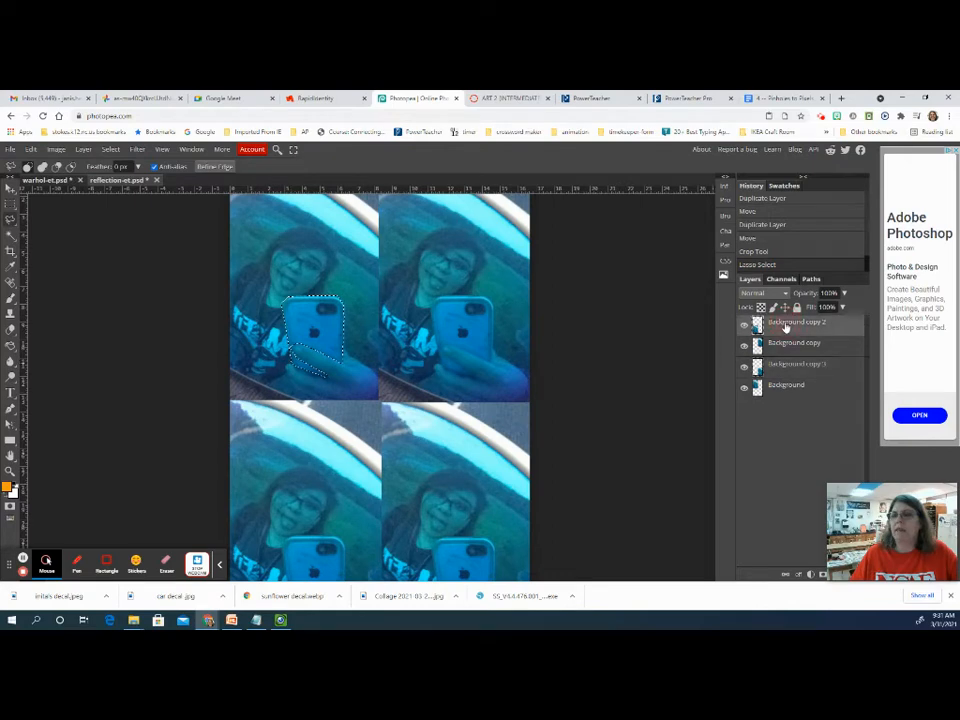
{"action": "left_click", "coordinate": [789, 390]}
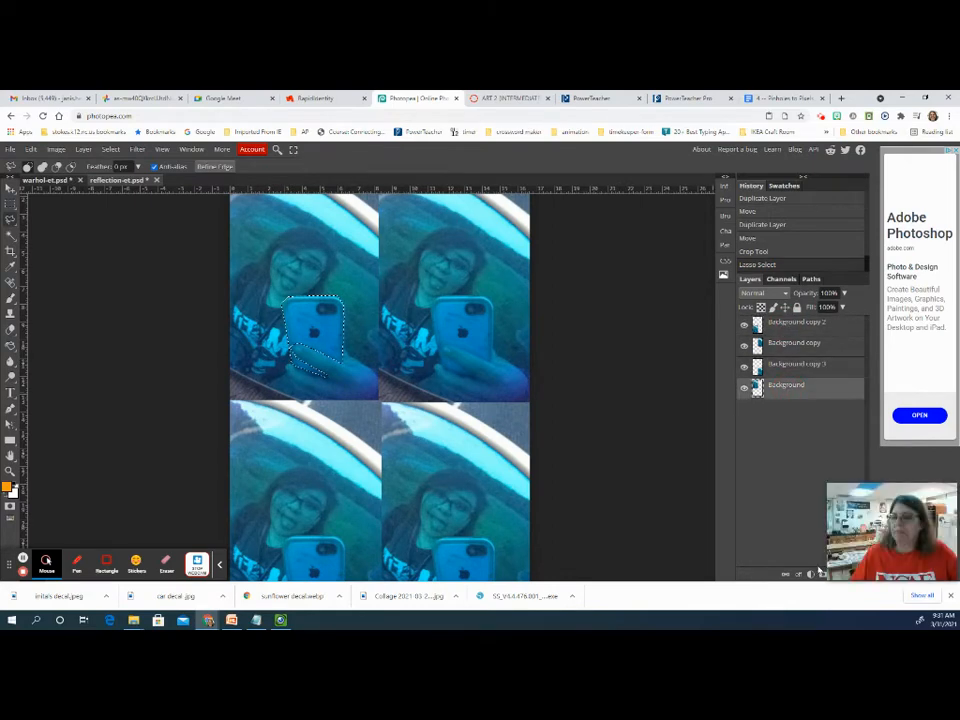
{"action": "left_click_drag", "start_coordinate": [894, 496], "coordinate": [654, 493]}
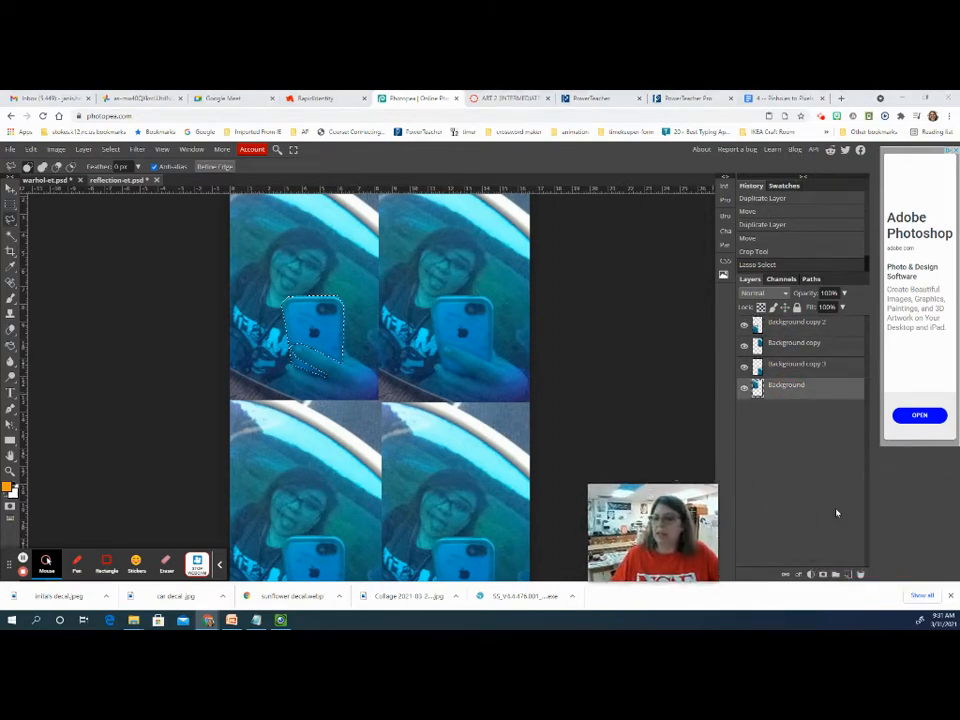
{"action": "left_click", "coordinate": [848, 575]}
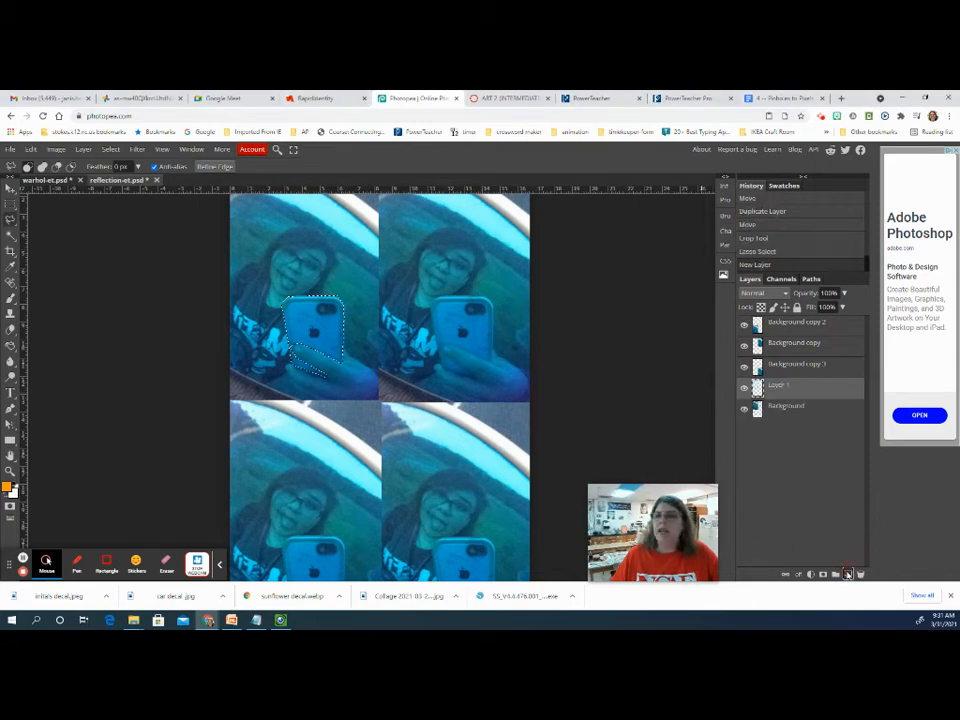
Step: Set the foreground colour to red and the brush hardness to 45%, and paint over the selected phone on the new layer
{"action": "left_click", "coordinate": [10, 298]}
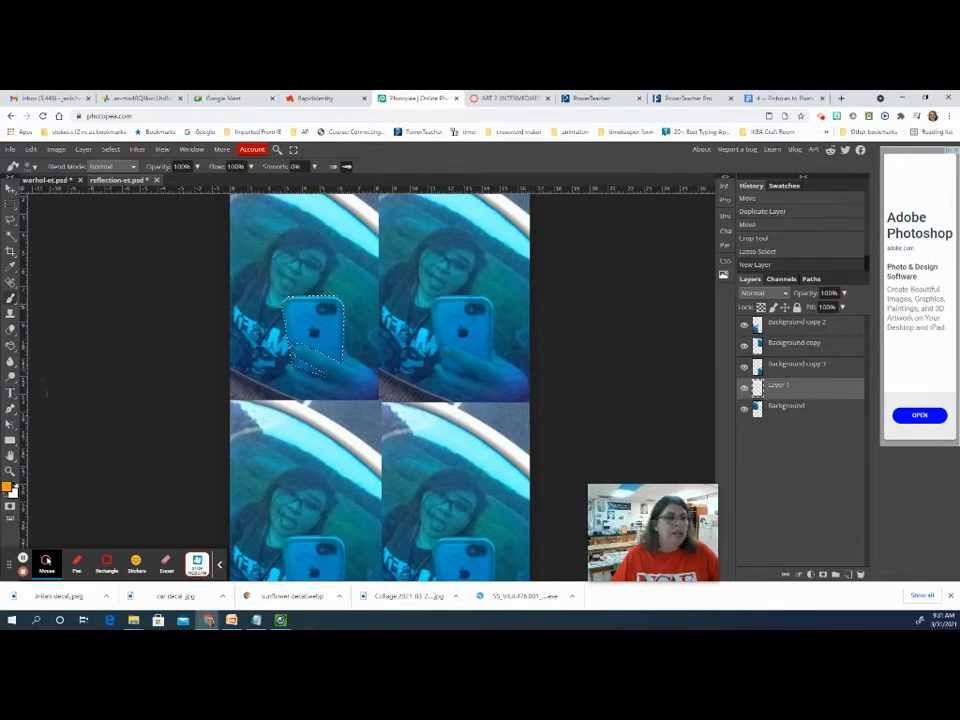
{"action": "left_click", "coordinate": [7, 488]}
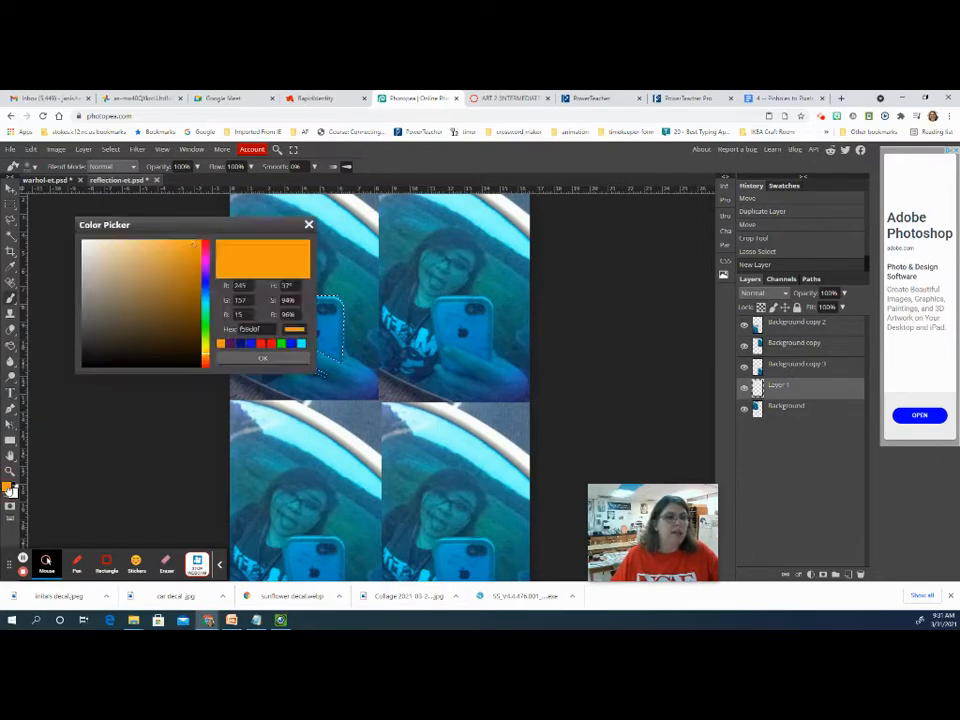
{"action": "left_click", "coordinate": [258, 344]}
{"action": "left_click", "coordinate": [260, 359]}
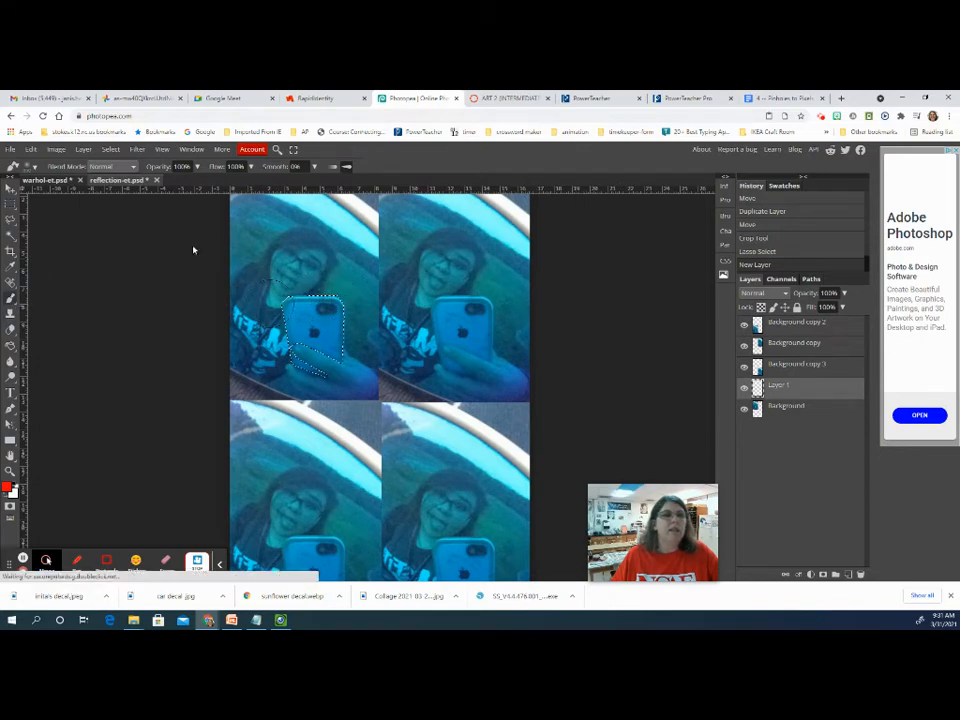
{"action": "left_click", "coordinate": [33, 167]}
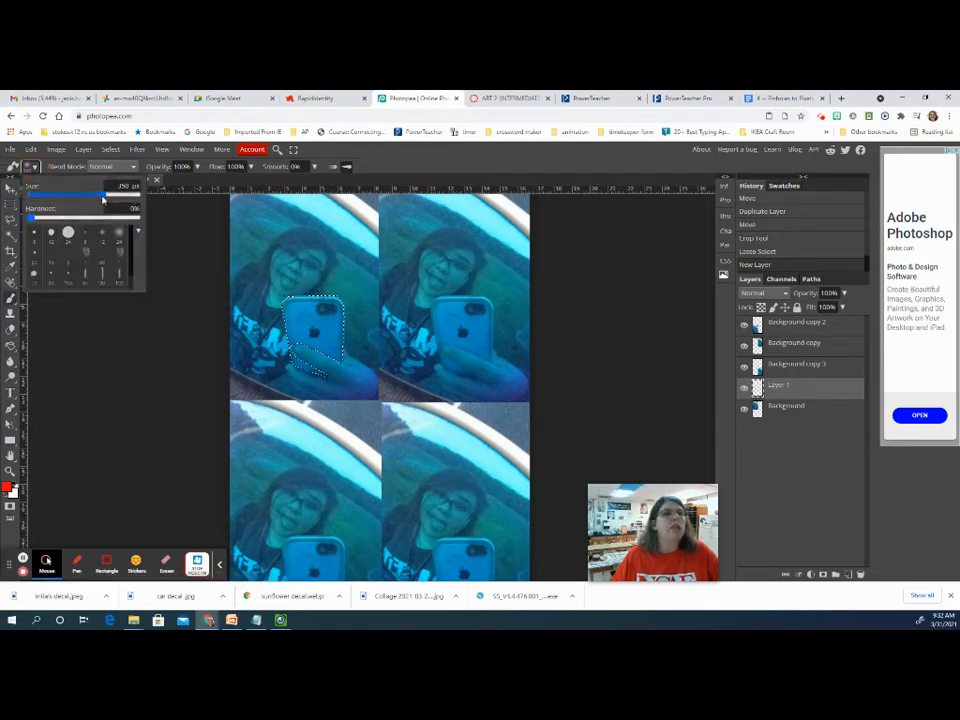
{"action": "left_click", "coordinate": [78, 217]}
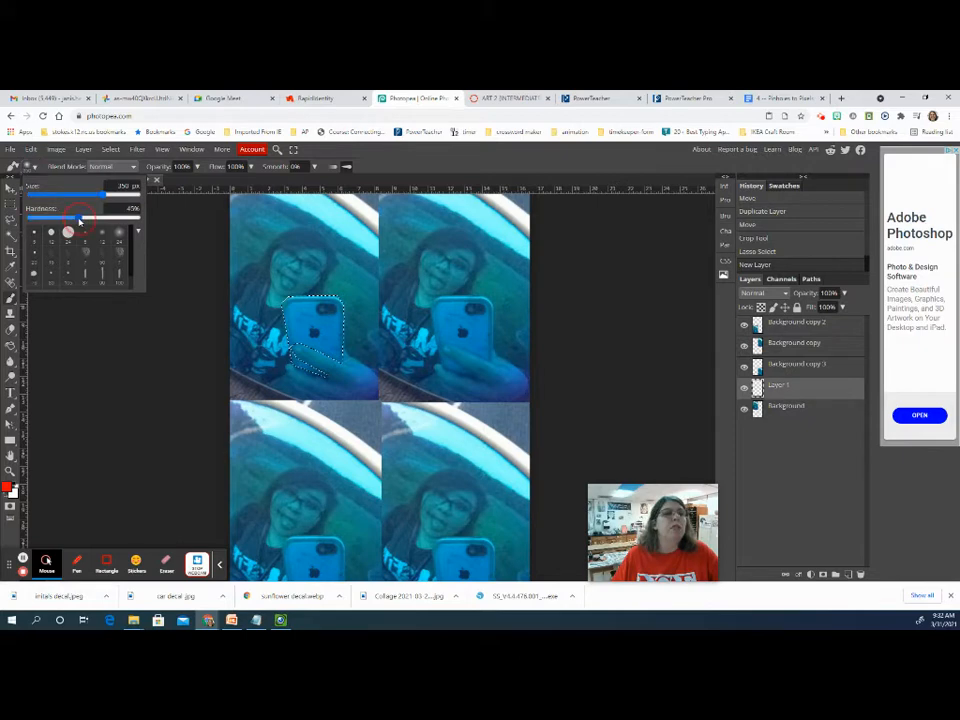
{"action": "mouse_move", "coordinate": [310, 298]}
{"action": "left_mouse_down"}
{"action": "mouse_move", "coordinate": [303, 374]}
{"action": "mouse_move", "coordinate": [288, 311]}
{"action": "mouse_move", "coordinate": [345, 324]}
{"action": "mouse_move", "coordinate": [252, 362]}
{"action": "mouse_move", "coordinate": [343, 364]}
{"action": "left_mouse_up"}
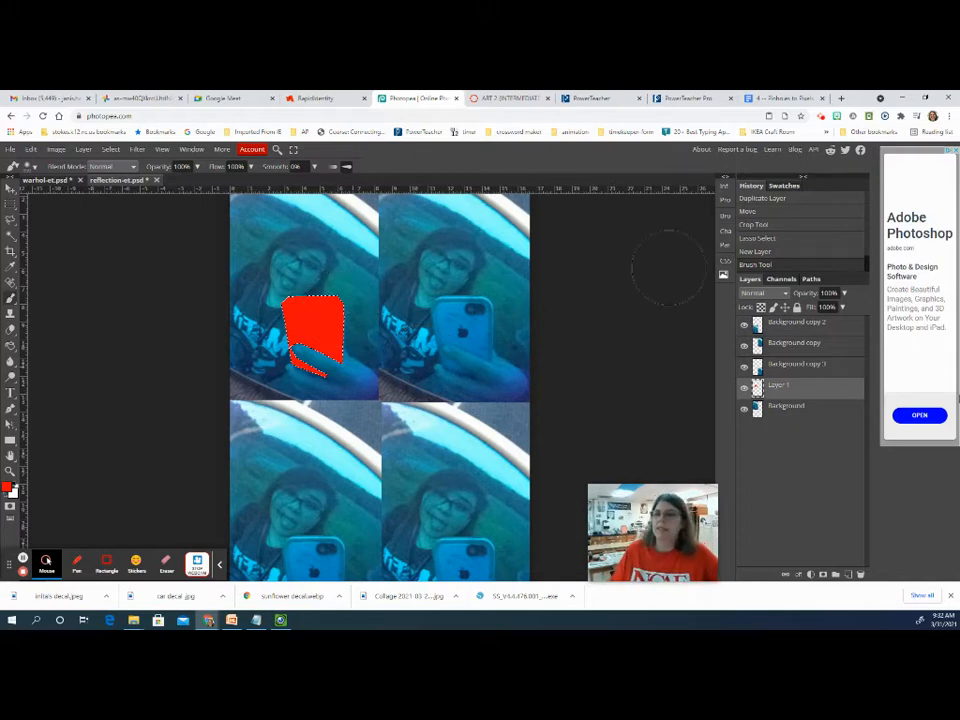
Step: Toggle the red paint layer's visibility off and on, and set its blend mode to Screen
{"action": "left_click", "coordinate": [744, 387]}
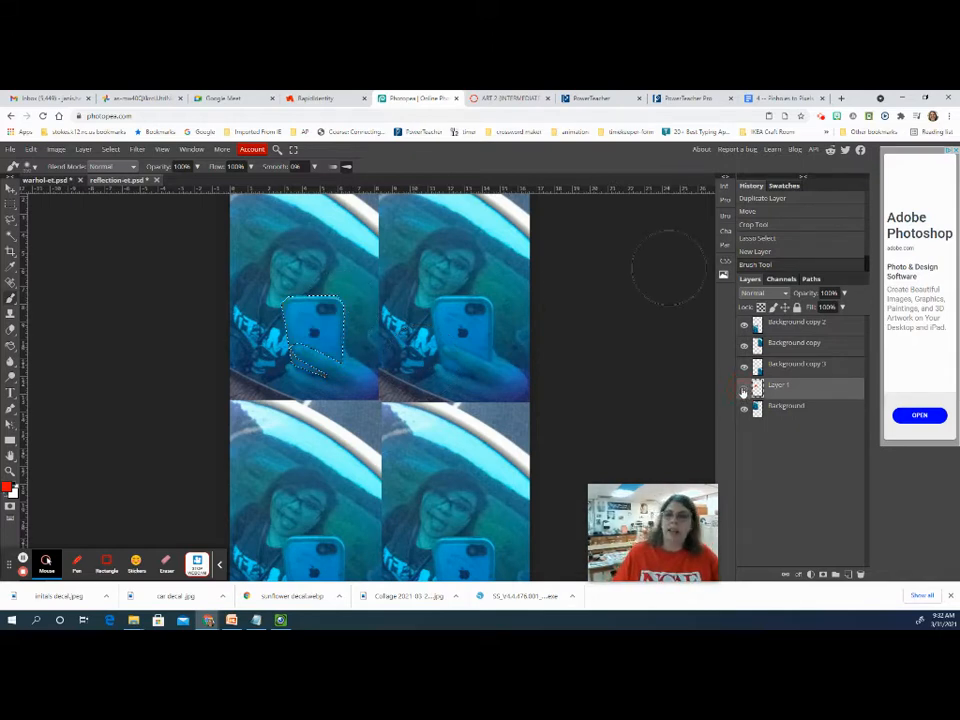
{"action": "left_click", "coordinate": [744, 387]}
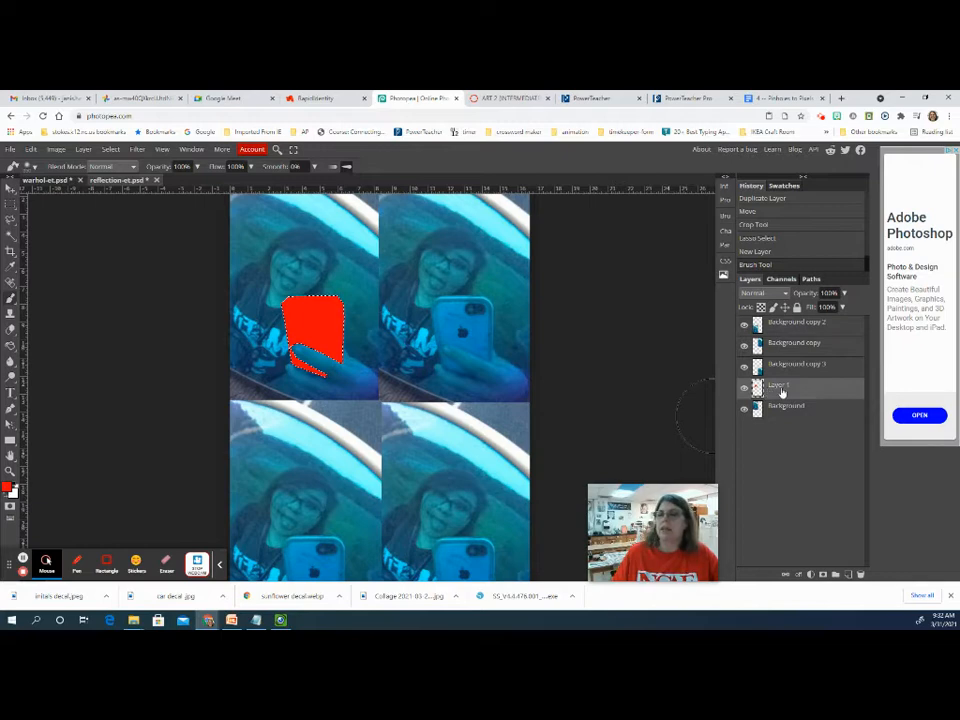
{"action": "left_click", "coordinate": [785, 293]}
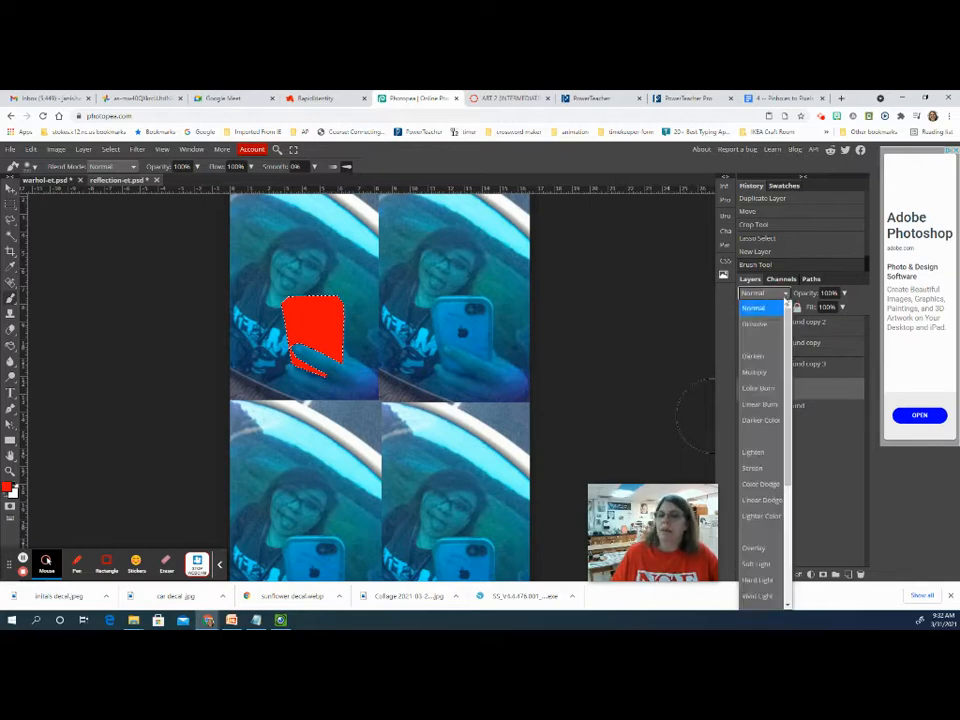
{"action": "left_click", "coordinate": [769, 470]}
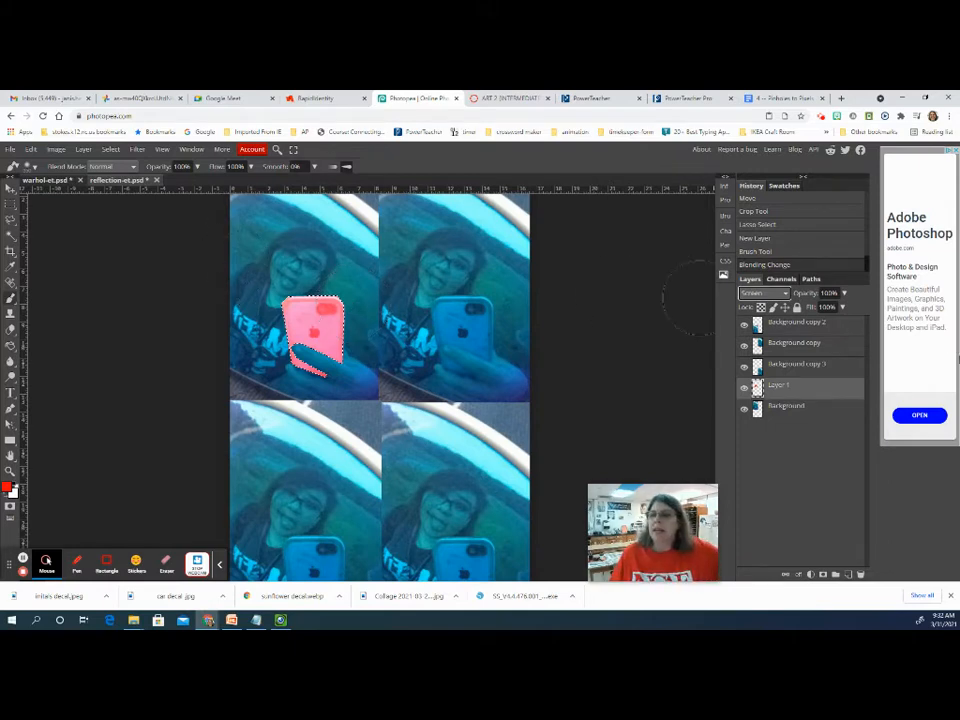
Step: Duplicate the red phone layer and move the duplicate directly above the Background copy layer in the stack
{"action": "right_click", "coordinate": [818, 388]}
{"action": "left_click", "coordinate": [786, 330]}
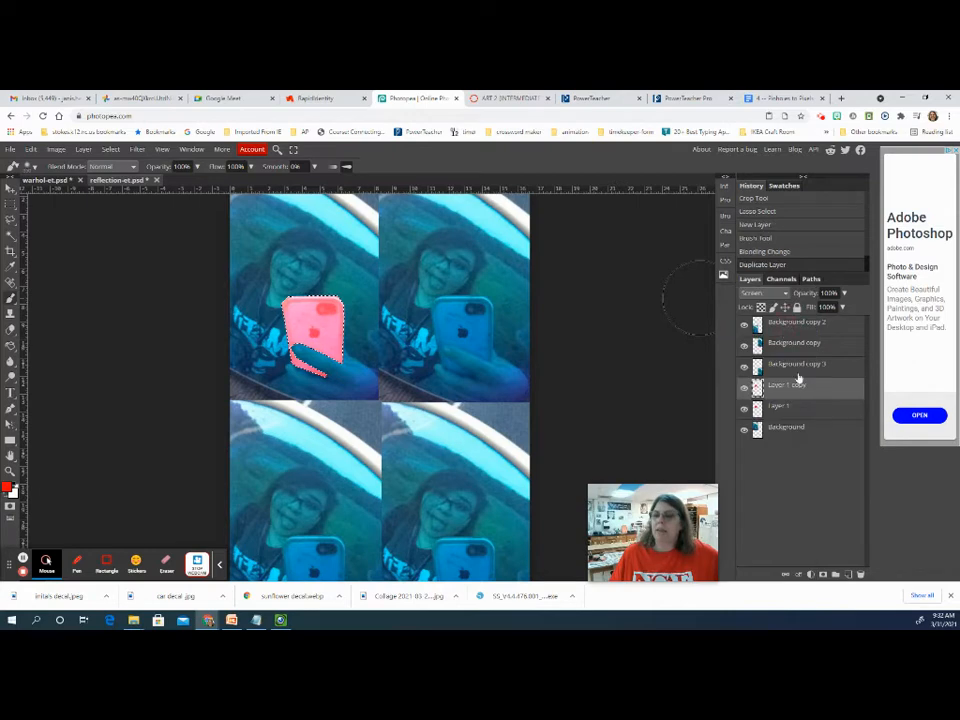
{"action": "left_click_drag", "start_coordinate": [798, 393], "coordinate": [798, 340]}
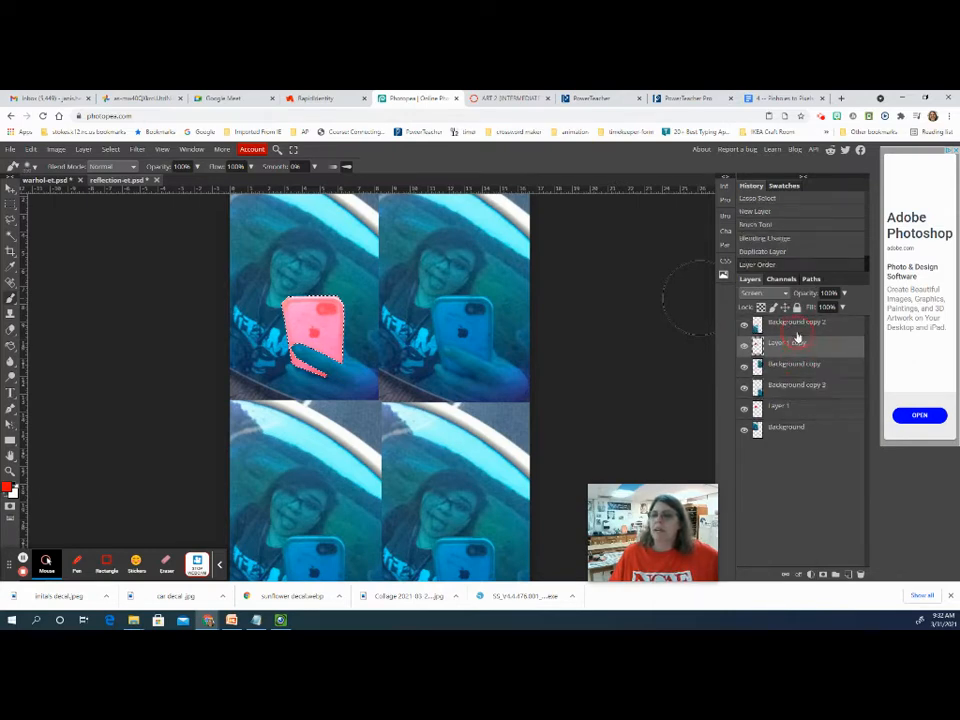
{"action": "left_click", "coordinate": [744, 365]}
{"action": "left_click", "coordinate": [744, 366]}
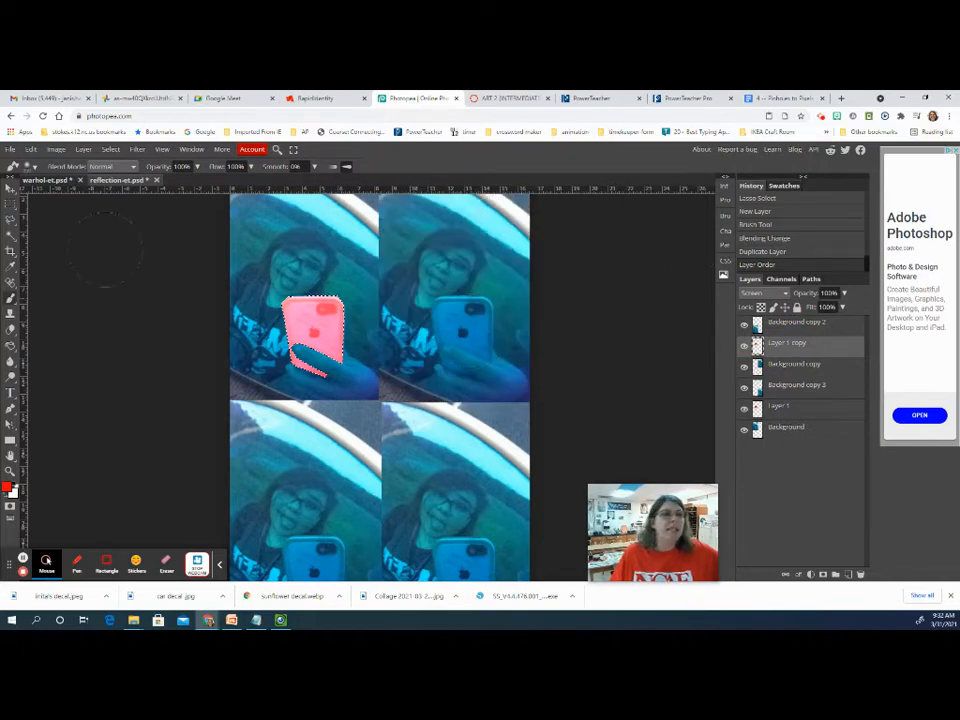
Step: Move the duplicate red phone onto the phone in the upper-right tile and paint it green with the brush
{"action": "left_click", "coordinate": [10, 188]}
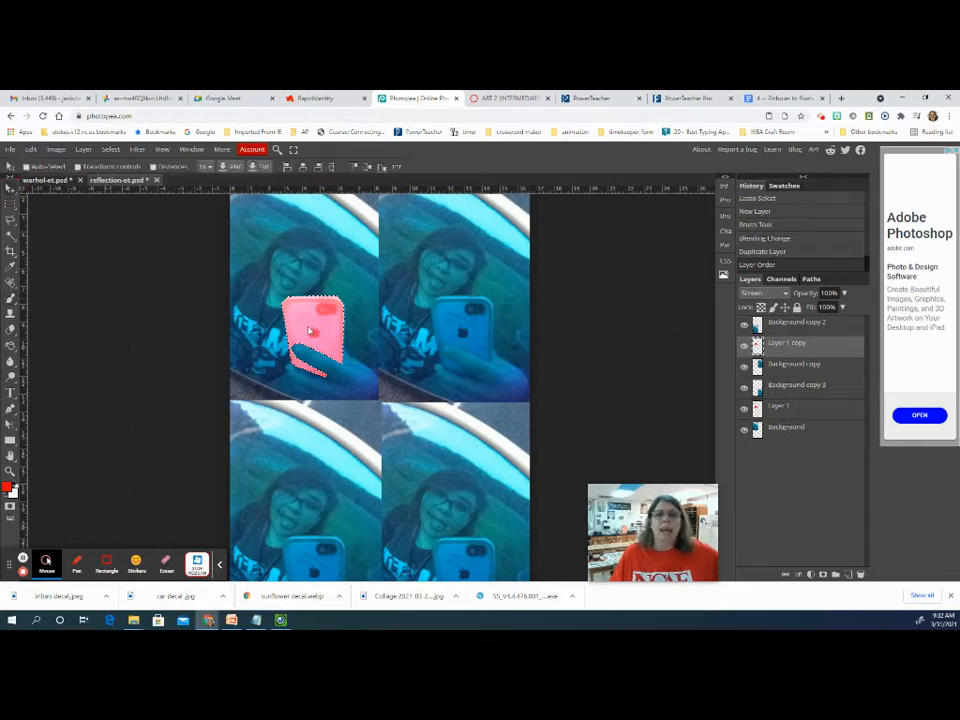
{"action": "left_click_drag", "start_coordinate": [310, 331], "coordinate": [459, 331]}
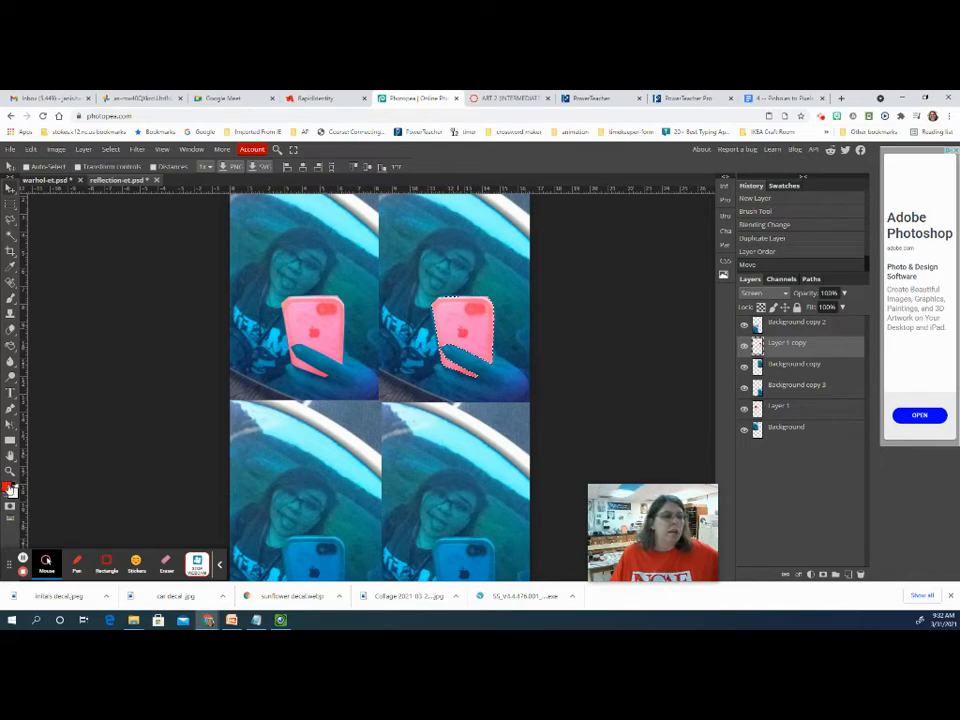
{"action": "left_click", "coordinate": [9, 488]}
{"action": "left_click", "coordinate": [231, 344]}
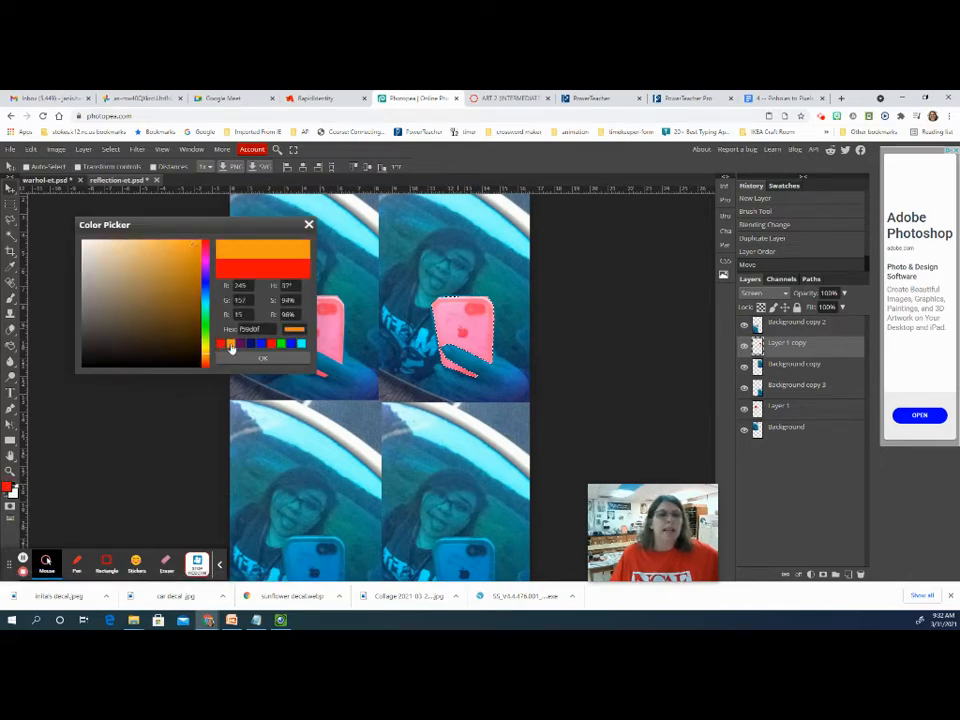
{"action": "left_click", "coordinate": [281, 344]}
{"action": "left_click", "coordinate": [263, 358]}
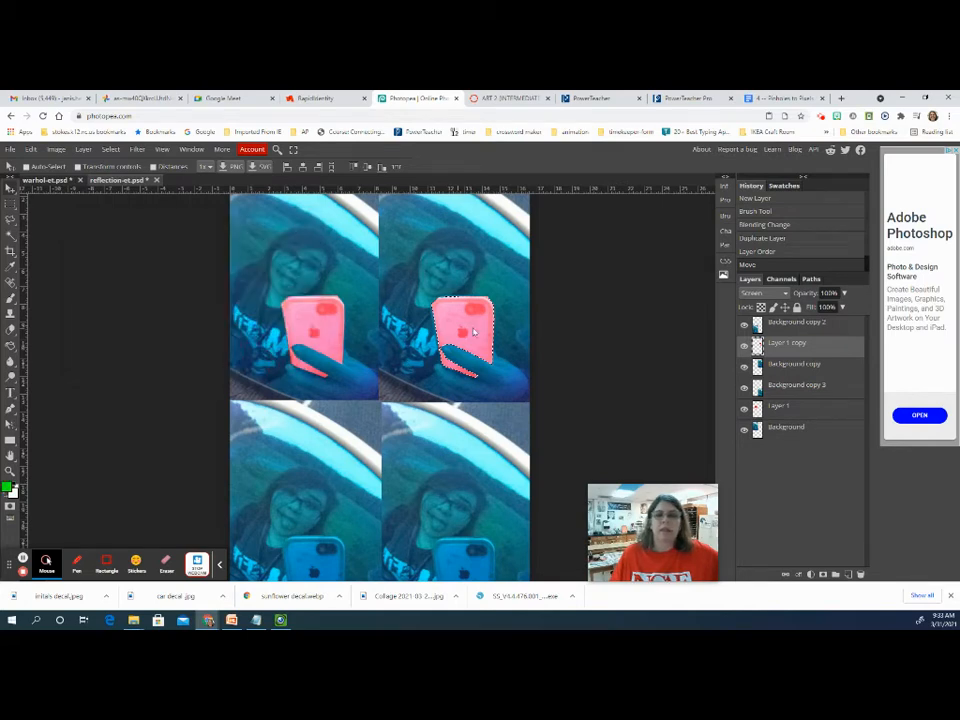
{"action": "left_click", "coordinate": [10, 298]}
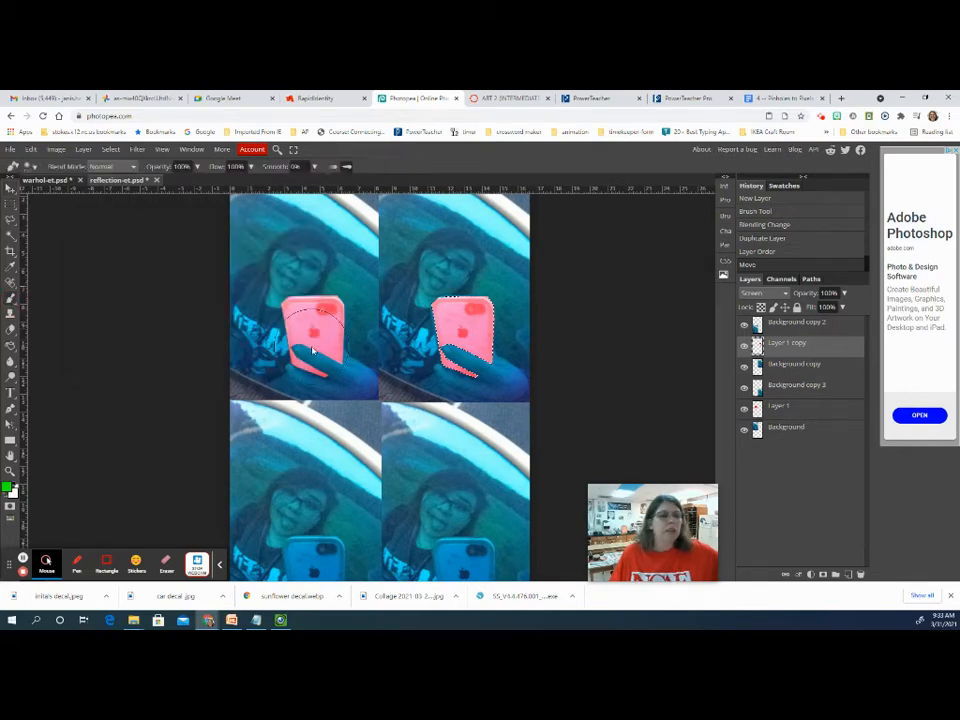
{"action": "left_click_drag", "start_coordinate": [475, 311], "coordinate": [499, 300]}
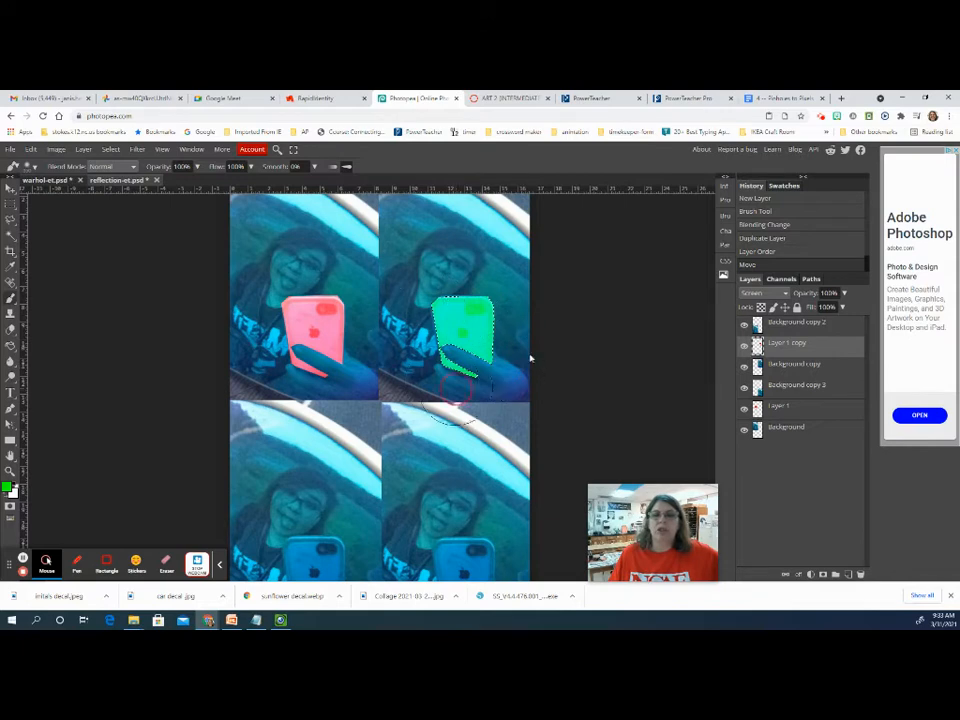
{"action": "left_click_drag", "start_coordinate": [478, 394], "coordinate": [632, 424]}
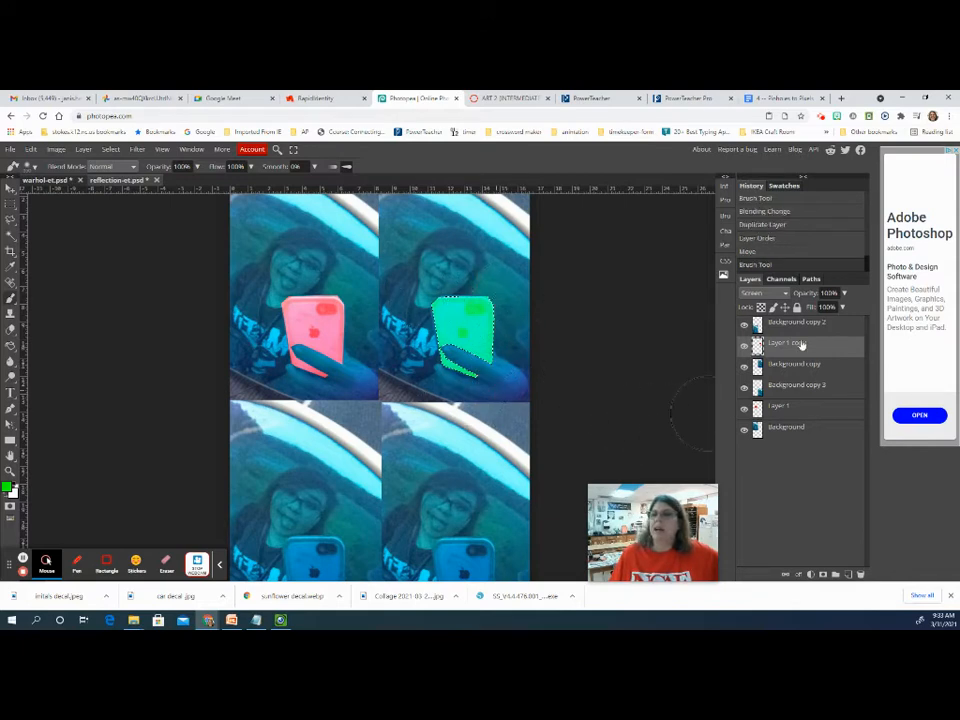
Step: Toggle the green phone layer's visibility to compare the effect, and check that its blend mode is Screen
{"action": "left_click", "coordinate": [744, 344]}
{"action": "left_click", "coordinate": [744, 344]}
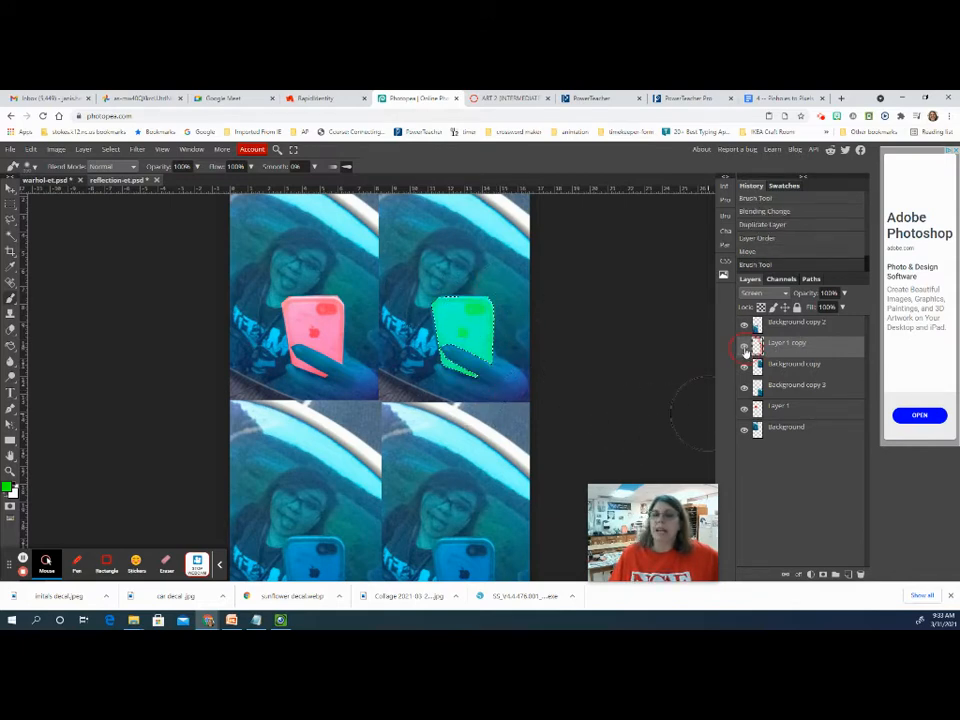
{"action": "left_click", "coordinate": [744, 344]}
{"action": "left_click", "coordinate": [744, 344]}
{"action": "left_click", "coordinate": [786, 297]}
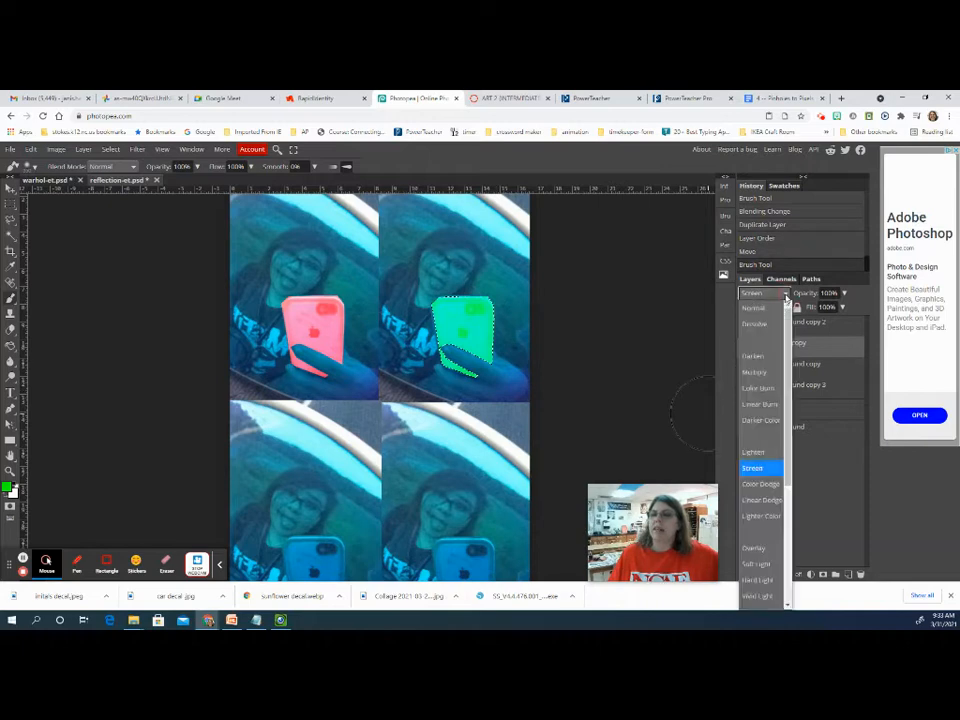
{"action": "left_click", "coordinate": [763, 468]}
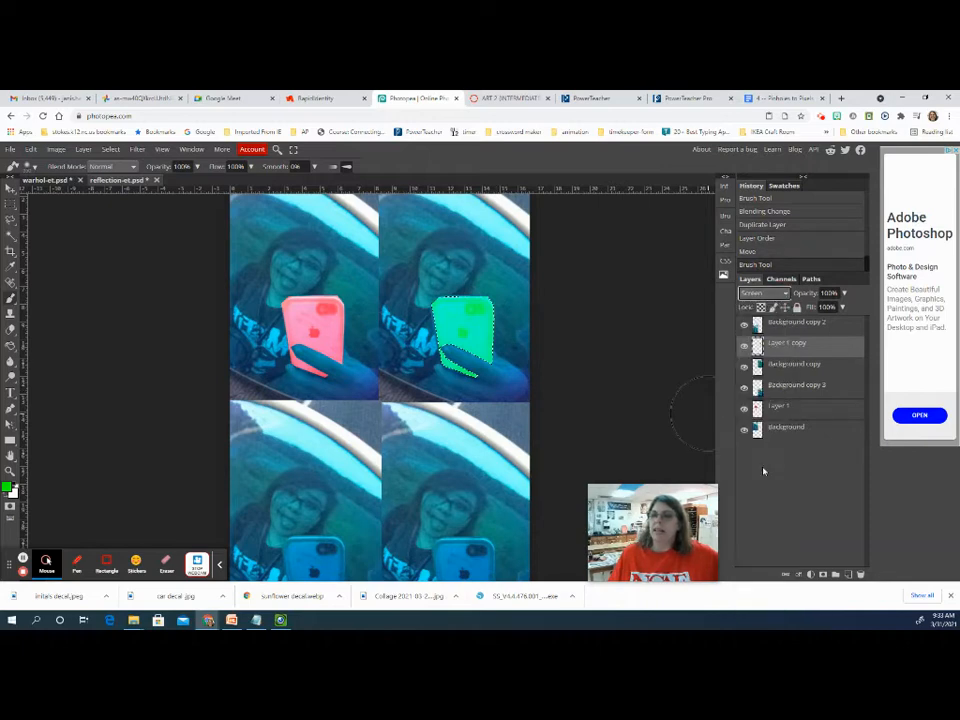
Step: Duplicate the green phone layer and move the duplicate onto the phone in the lower-left tile
{"action": "right_click", "coordinate": [795, 353]}
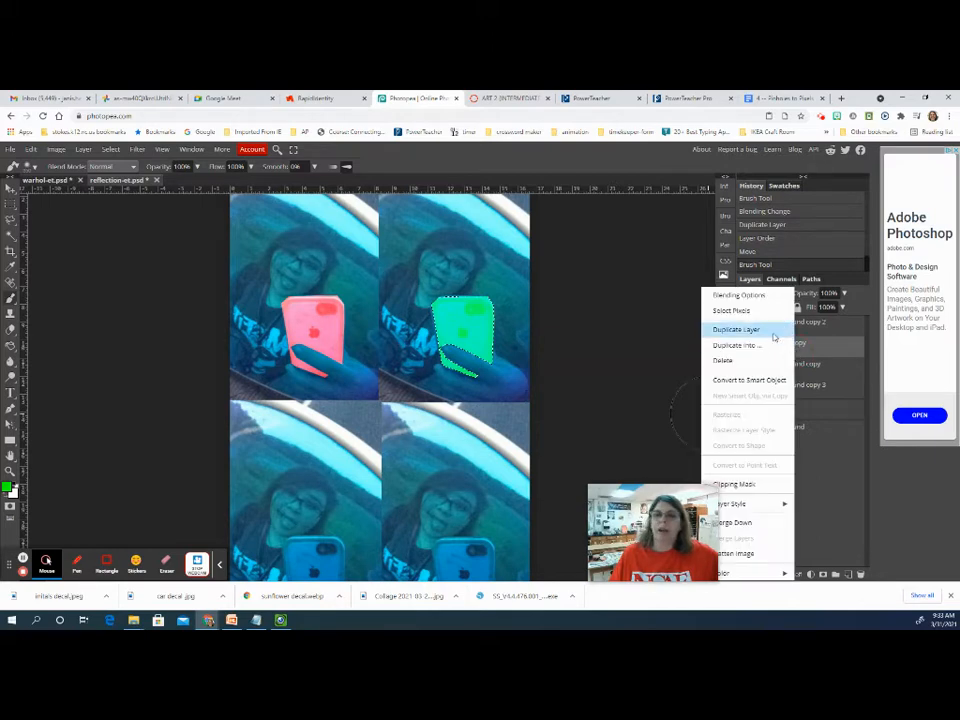
{"action": "left_click", "coordinate": [736, 329]}
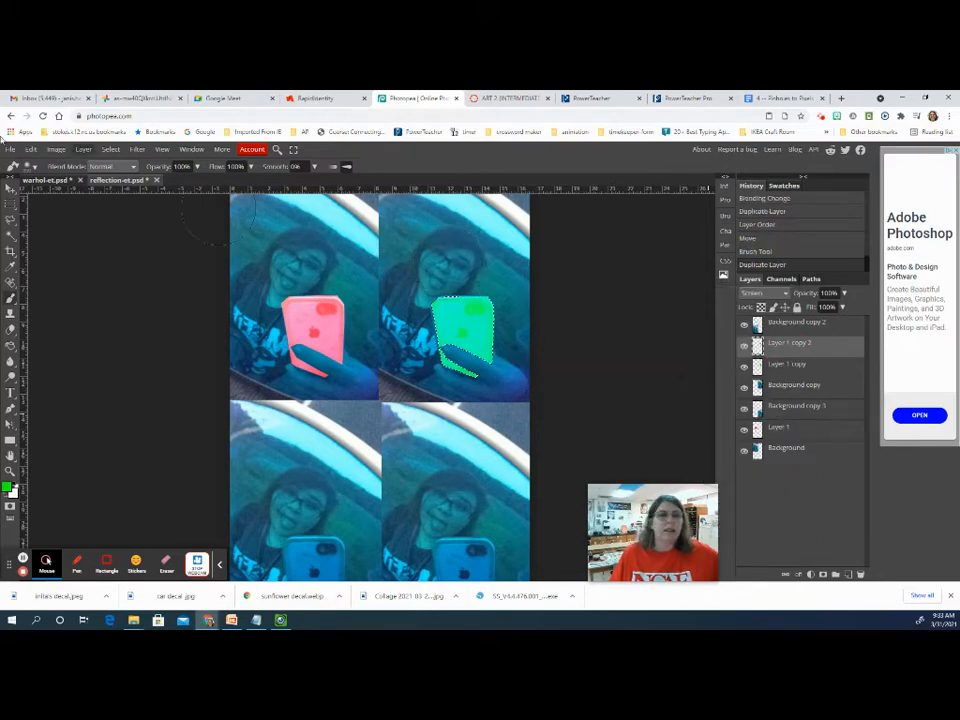
{"action": "left_click", "coordinate": [10, 189]}
{"action": "left_click_drag", "start_coordinate": [476, 335], "coordinate": [329, 557]}
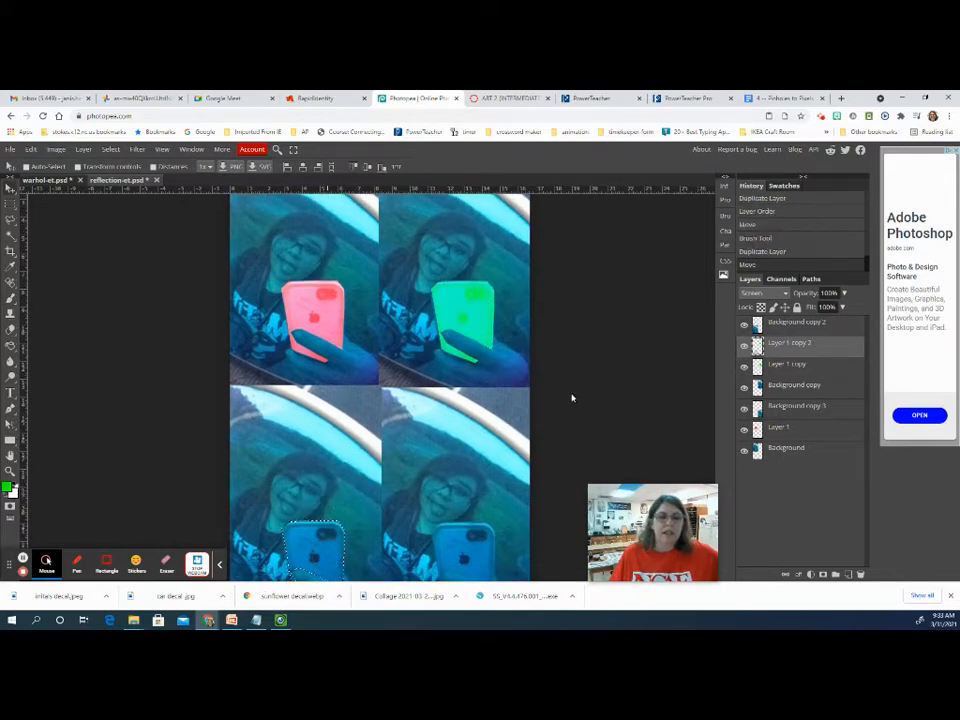
Step: Move the Background copy 2 layer below Layer 1 copy 2 in the stack, and toggle the paint layer's visibility to check it
{"action": "scroll", "coordinate": [570, 400], "scroll_direction": "down", "scroll_amount": 3}
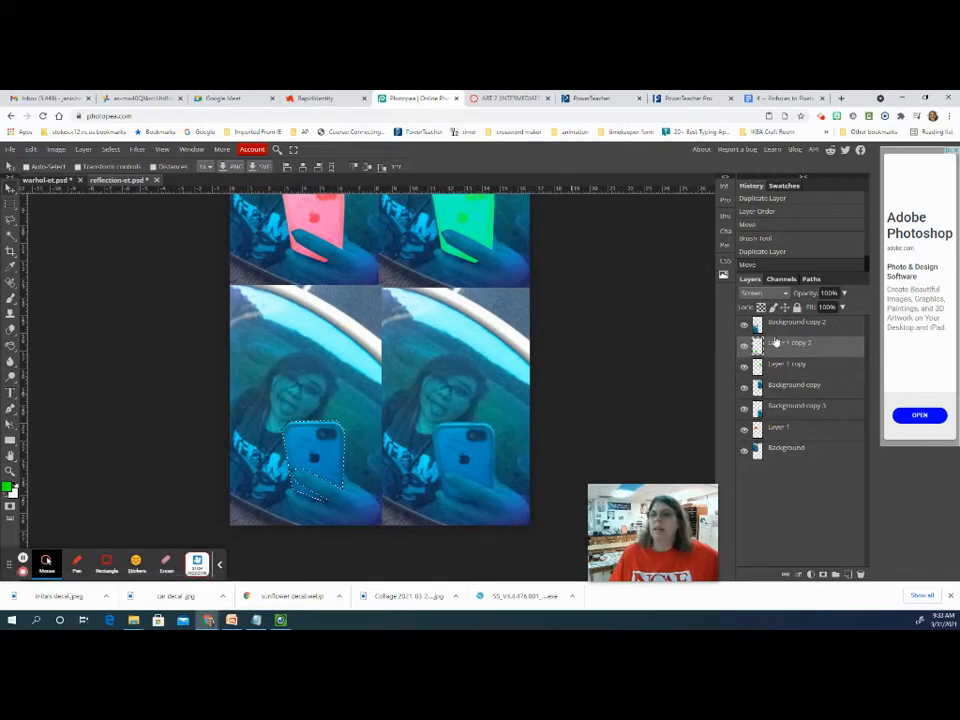
{"action": "left_click", "coordinate": [743, 327]}
{"action": "left_click", "coordinate": [743, 327]}
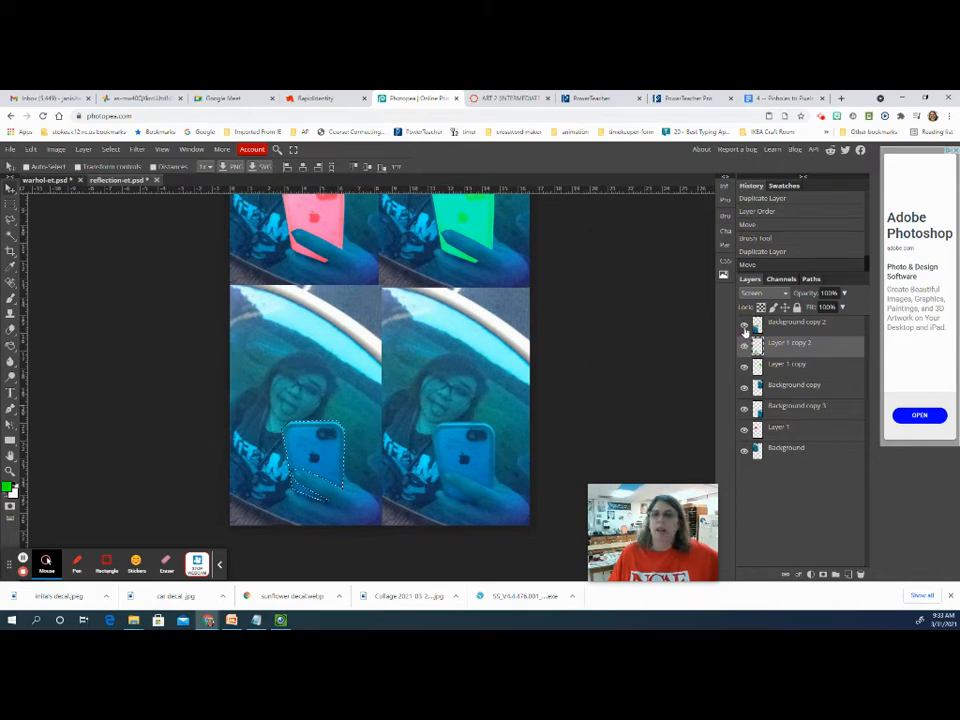
{"action": "left_click", "coordinate": [794, 331]}
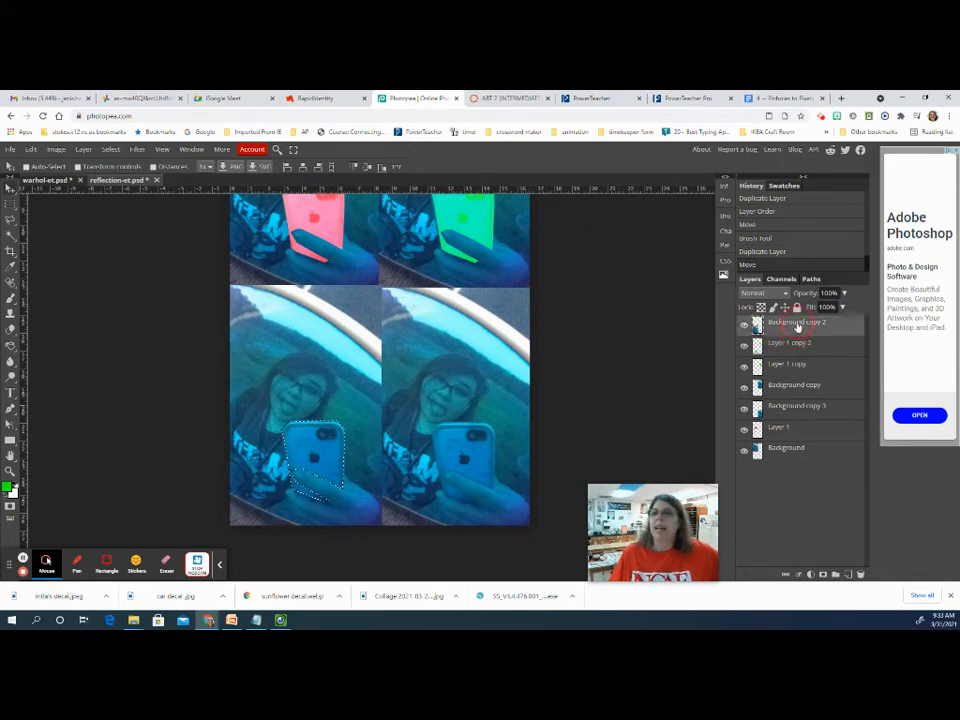
{"action": "left_click_drag", "start_coordinate": [797, 333], "coordinate": [803, 360]}
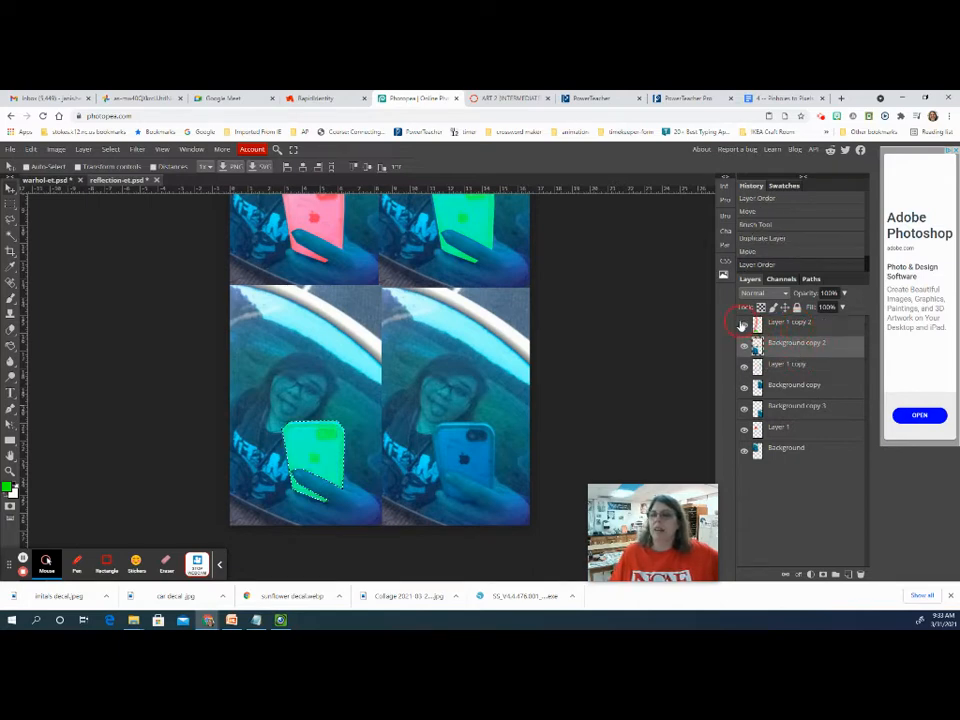
{"action": "left_click", "coordinate": [745, 326]}
{"action": "left_click", "coordinate": [745, 326]}
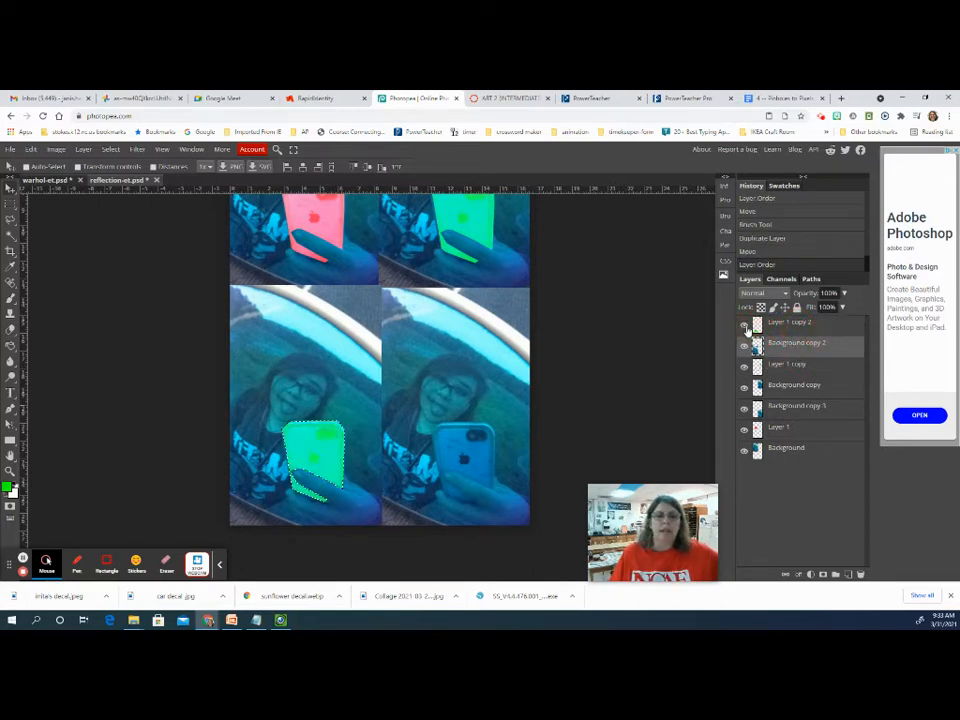
Step: Set the foreground colour to purple (b314b3)
{"action": "left_click", "coordinate": [8, 487]}
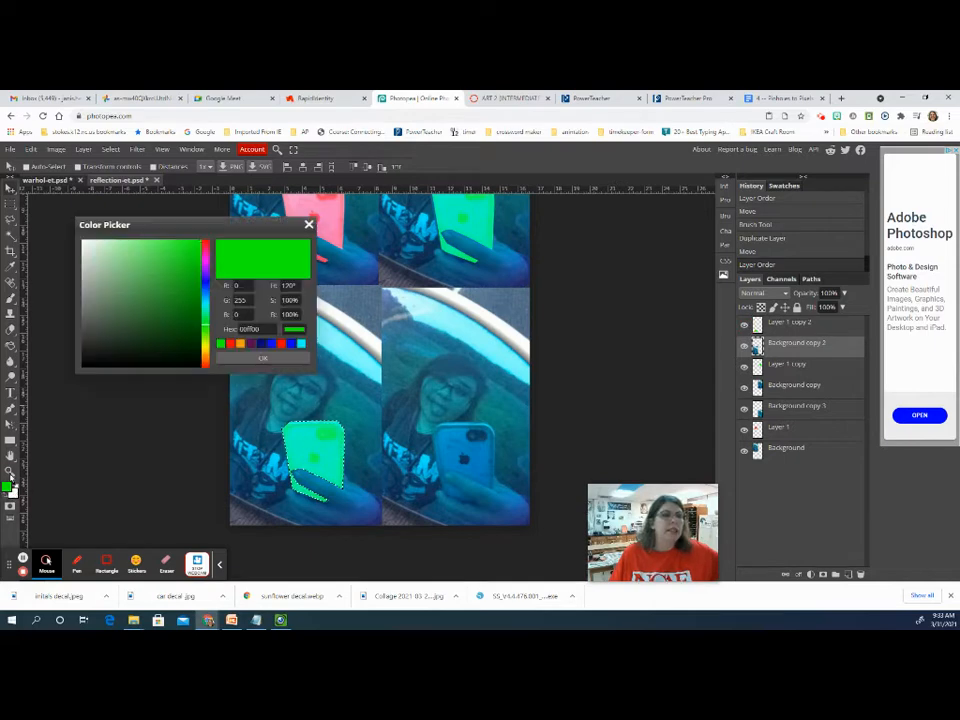
{"action": "left_click", "coordinate": [249, 344]}
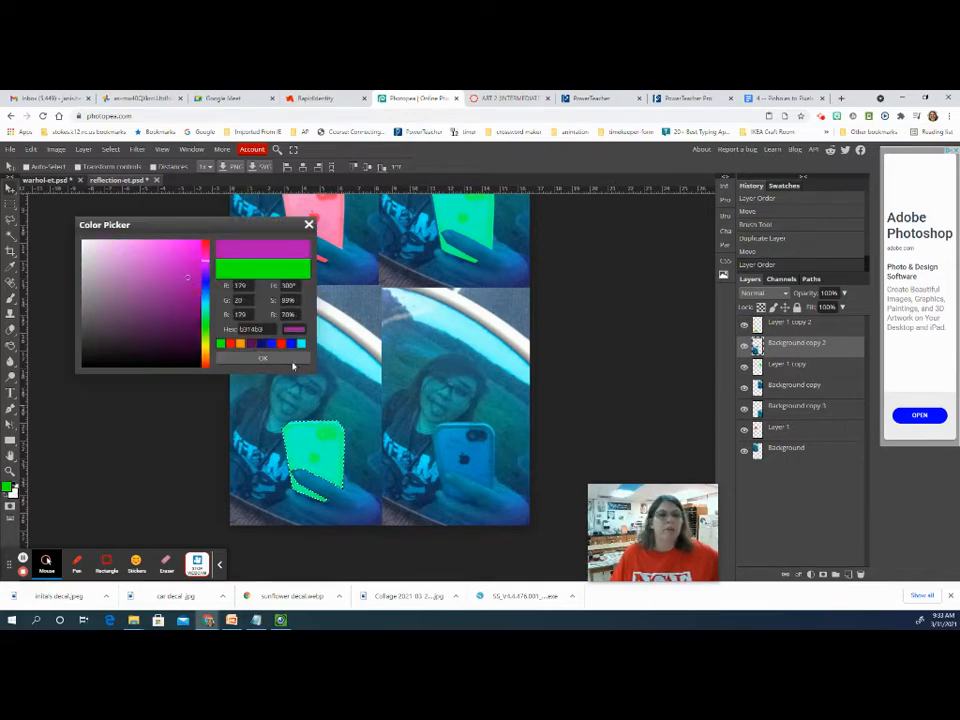
{"action": "left_click", "coordinate": [262, 358]}
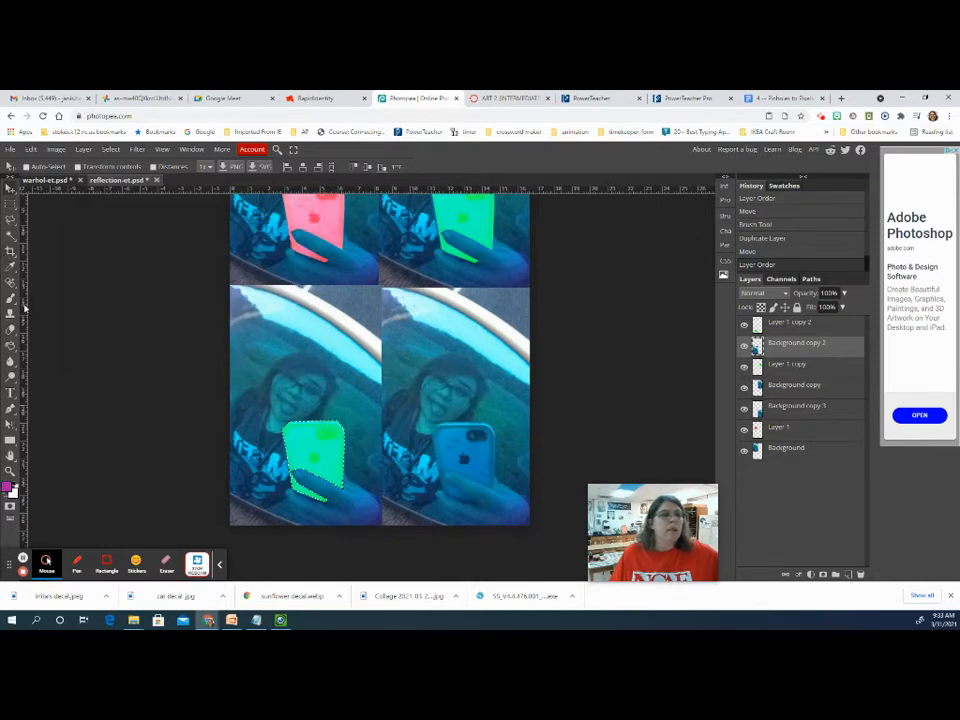
Step: Try to paint the lower-left phone purple on the Background copy 2 layer, and undo the brush stroke
{"action": "left_click", "coordinate": [11, 298]}
{"action": "left_click", "coordinate": [287, 428]}
{"action": "mouse_move", "coordinate": [287, 428]}
{"action": "left_mouse_down"}
{"action": "mouse_move", "coordinate": [344, 494]}
{"action": "mouse_move", "coordinate": [287, 416]}
{"action": "mouse_move", "coordinate": [276, 428]}
{"action": "mouse_move", "coordinate": [353, 449]}
{"action": "mouse_move", "coordinate": [240, 412]}
{"action": "mouse_move", "coordinate": [282, 500]}
{"action": "mouse_move", "coordinate": [257, 439]}
{"action": "mouse_move", "coordinate": [328, 465]}
{"action": "left_mouse_up"}
{"action": "mouse_move", "coordinate": [363, 492]}
{"action": "left_mouse_down"}
{"action": "mouse_move", "coordinate": [336, 536]}
{"action": "mouse_move", "coordinate": [398, 506]}
{"action": "left_mouse_up"}
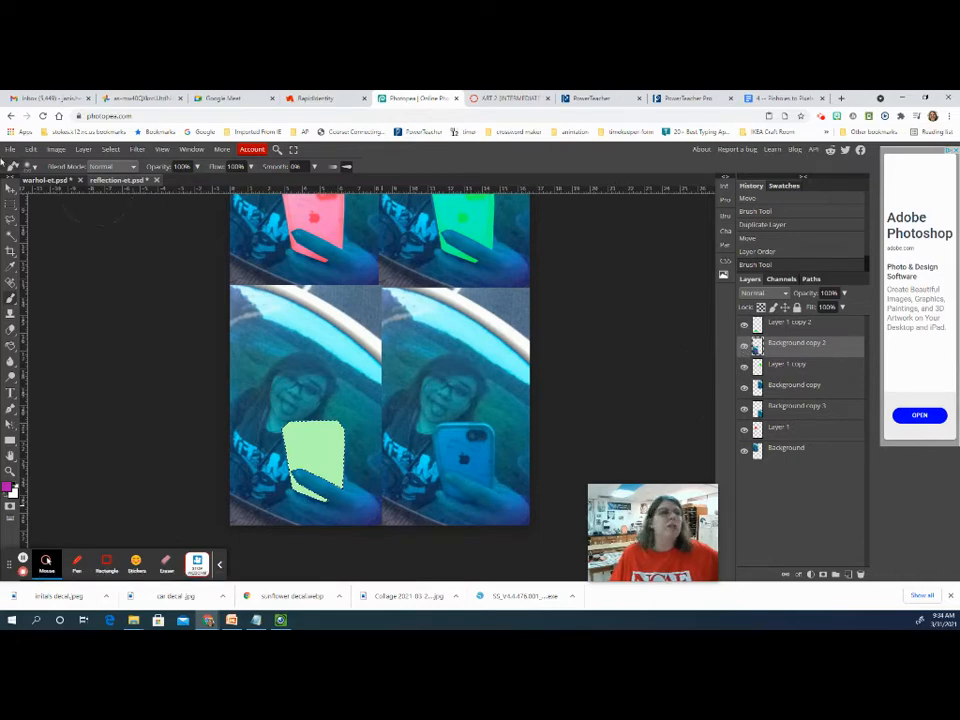
{"action": "left_click", "coordinate": [31, 150]}
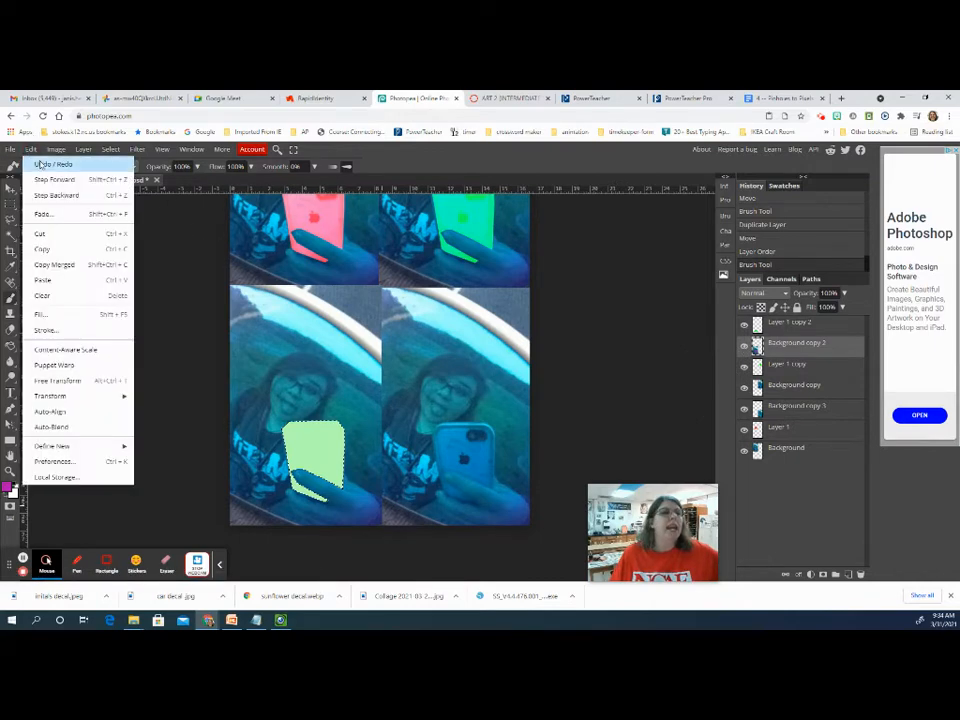
{"action": "left_click", "coordinate": [45, 164]}
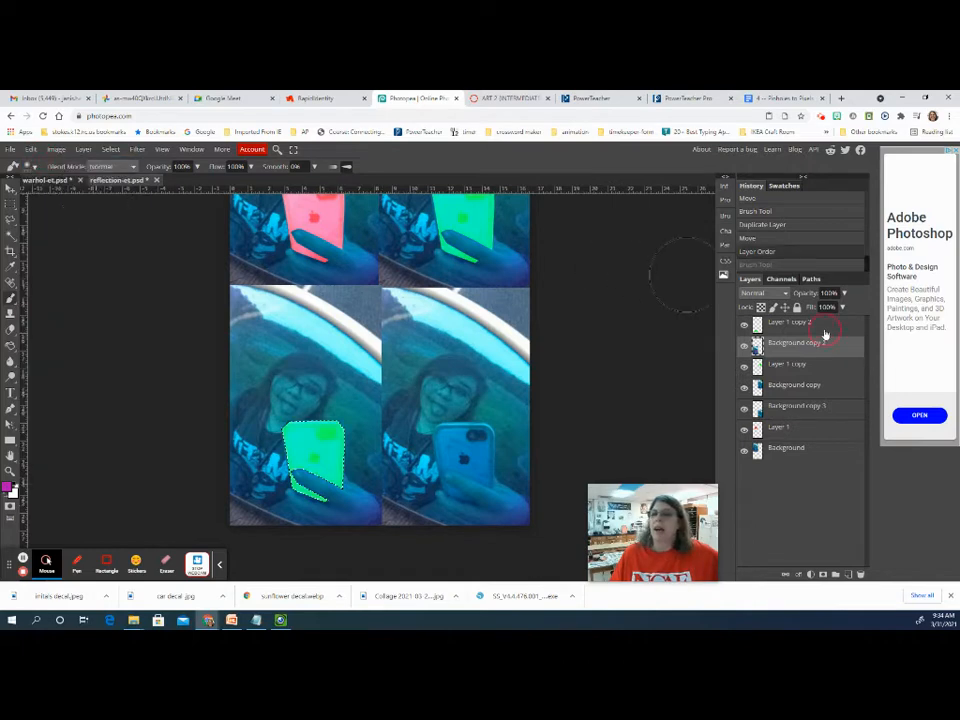
Step: Paint the lower-left phone purple on Layer 1 copy 2
{"action": "left_click", "coordinate": [745, 325]}
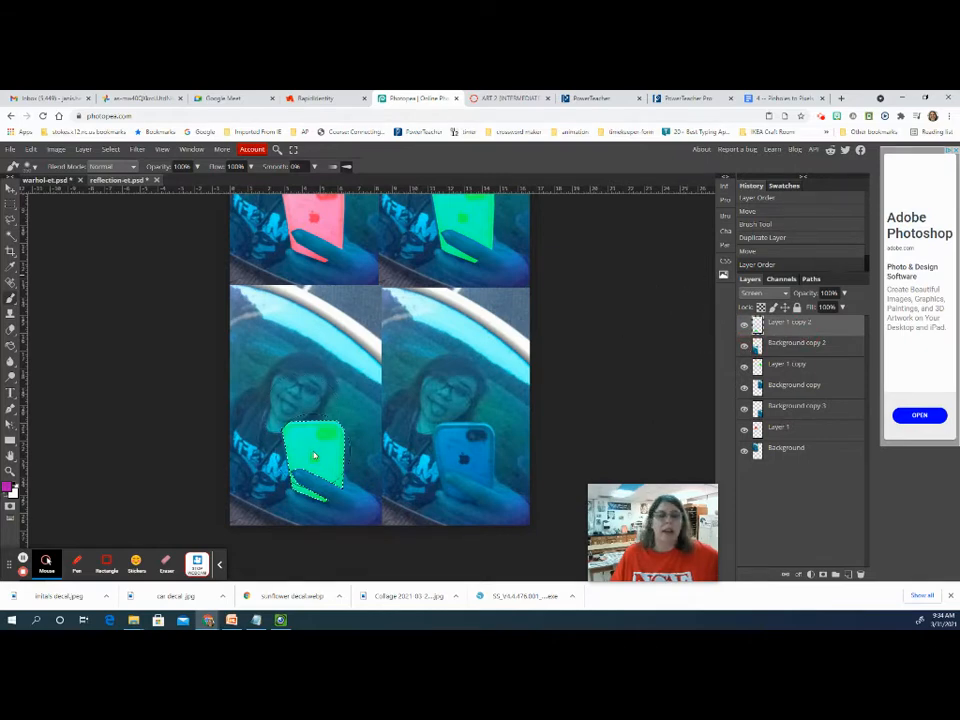
{"action": "mouse_move", "coordinate": [314, 455]}
{"action": "left_mouse_down"}
{"action": "mouse_move", "coordinate": [287, 430]}
{"action": "mouse_move", "coordinate": [316, 507]}
{"action": "mouse_move", "coordinate": [342, 429]}
{"action": "mouse_move", "coordinate": [258, 419]}
{"action": "mouse_move", "coordinate": [353, 507]}
{"action": "mouse_move", "coordinate": [322, 398]}
{"action": "mouse_move", "coordinate": [332, 441]}
{"action": "mouse_move", "coordinate": [321, 410]}
{"action": "left_mouse_up"}
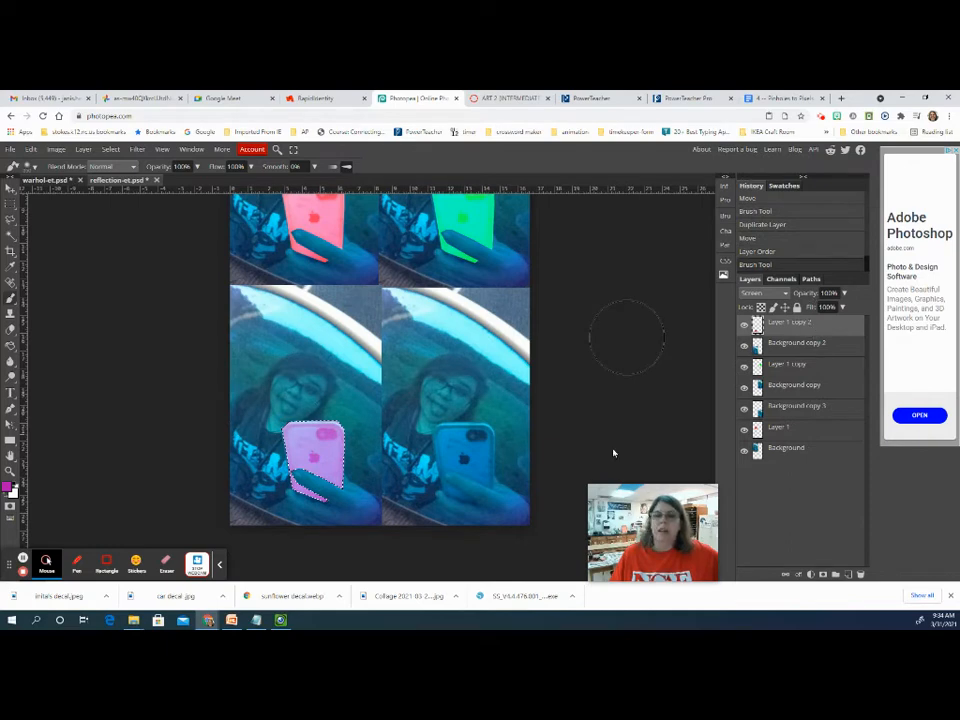
Step: Duplicate the purple phone layer directly above Background copy 3 in the stack, and move it onto the lower-right tile's phone
{"action": "right_click", "coordinate": [780, 325]}
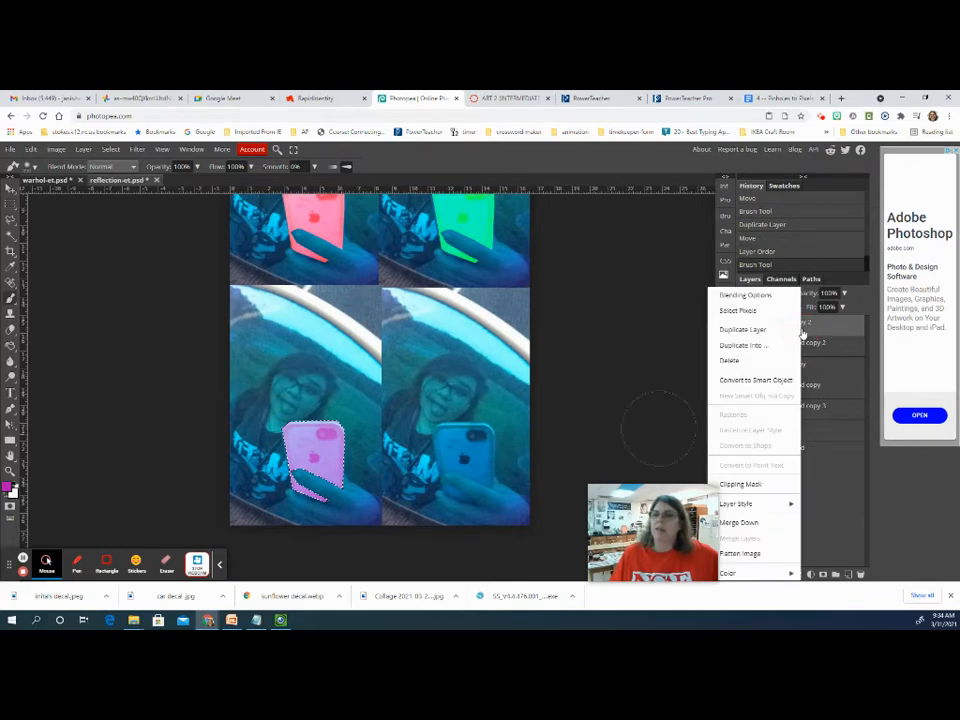
{"action": "left_click", "coordinate": [775, 331]}
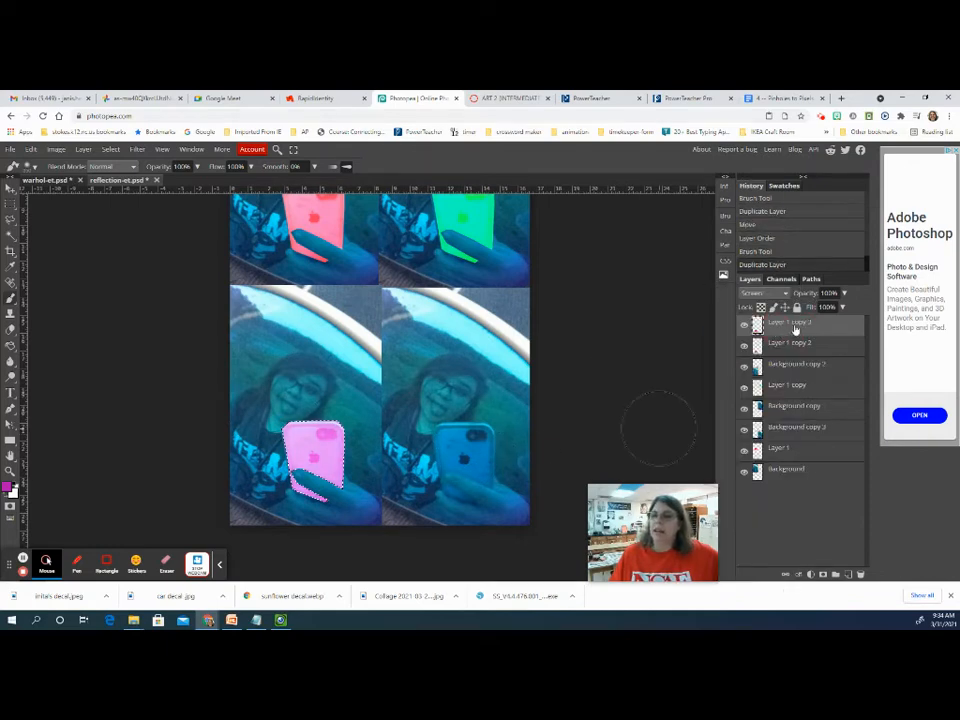
{"action": "left_click_drag", "start_coordinate": [795, 328], "coordinate": [812, 426]}
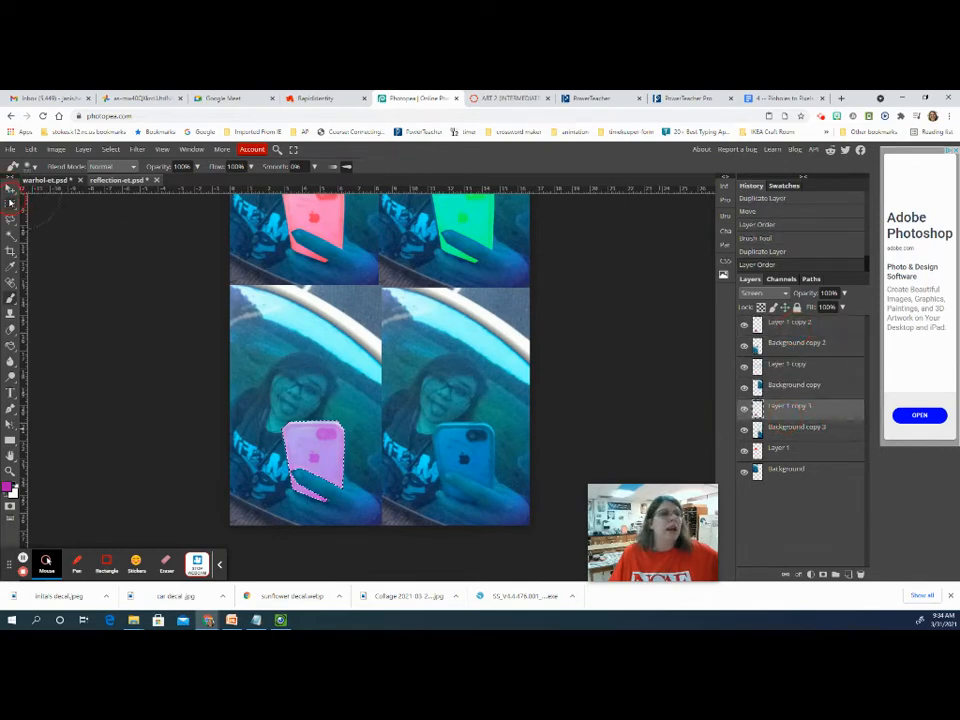
{"action": "key", "text": "v"}
{"action": "left_click_drag", "start_coordinate": [310, 452], "coordinate": [460, 456]}
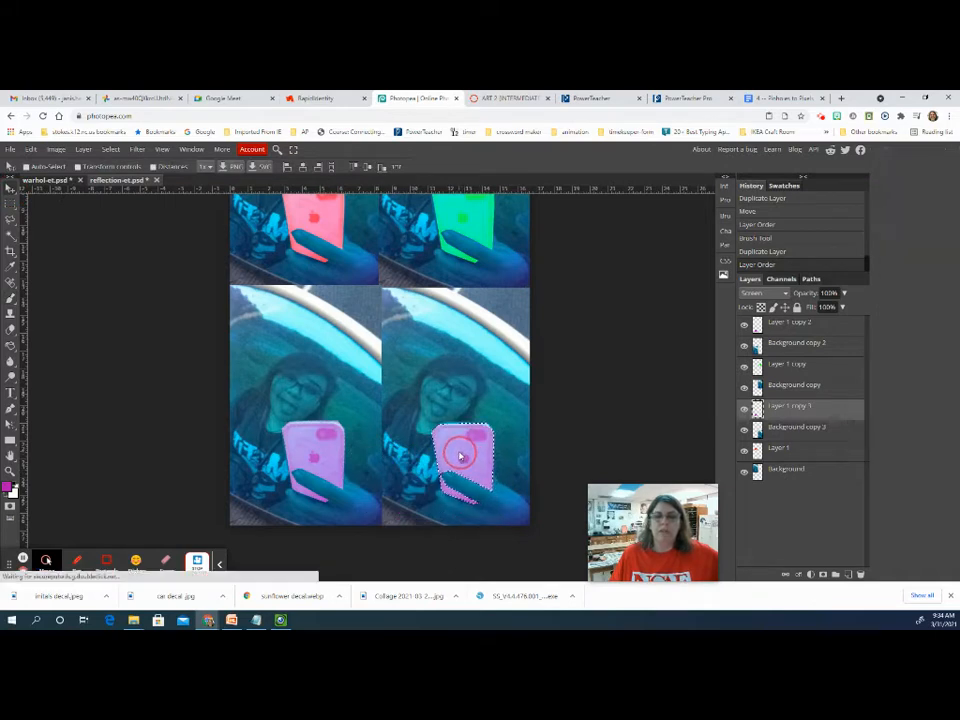
Step: Set the foreground colour to light yellow (dfea64) and nudge the purple phone copy into place on the lower-right tile's phone
{"action": "left_click", "coordinate": [8, 486]}
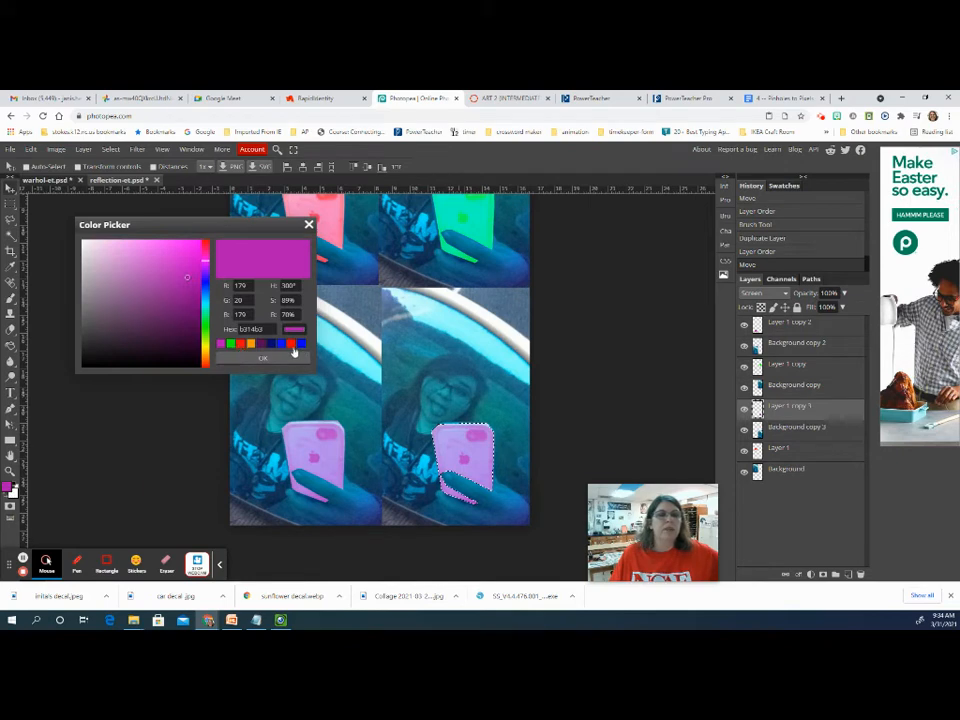
{"action": "left_click", "coordinate": [204, 345]}
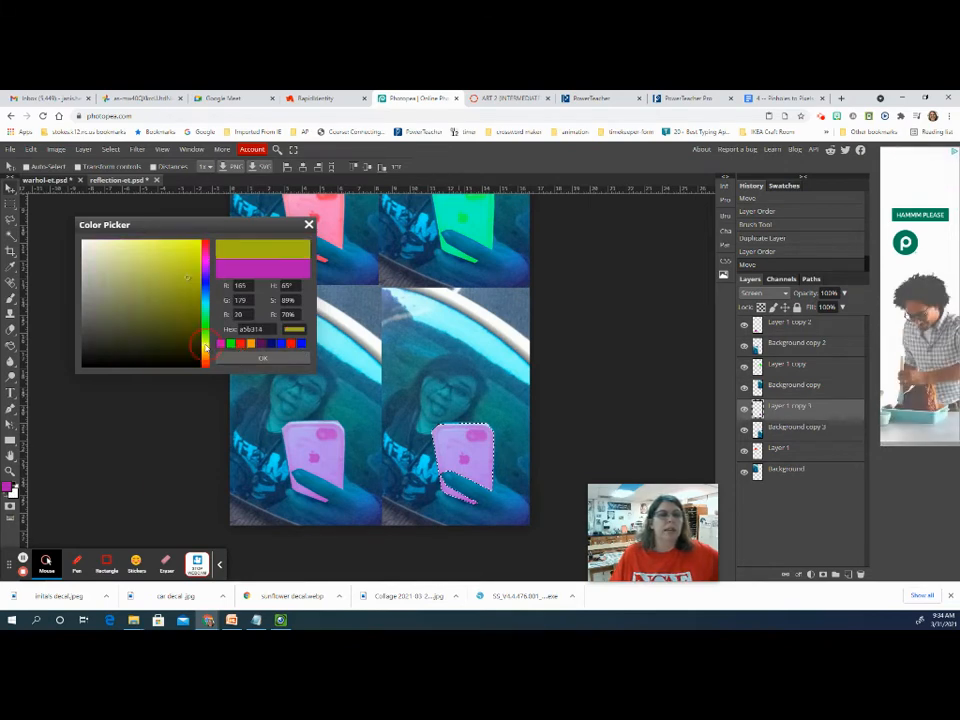
{"action": "left_click", "coordinate": [156, 256]}
{"action": "left_click", "coordinate": [245, 359]}
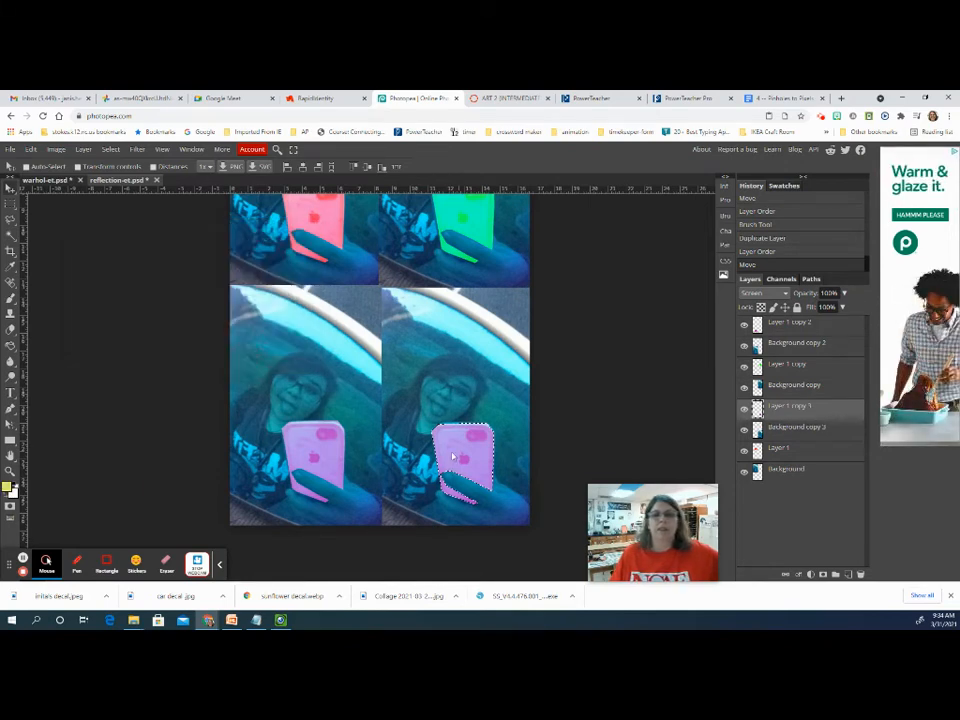
{"action": "mouse_move", "coordinate": [452, 457]}
{"action": "left_mouse_down"}
{"action": "mouse_move", "coordinate": [451, 493]}
{"action": "mouse_move", "coordinate": [408, 467]}
{"action": "mouse_move", "coordinate": [401, 450]}
{"action": "mouse_move", "coordinate": [453, 457]}
{"action": "left_mouse_up"}
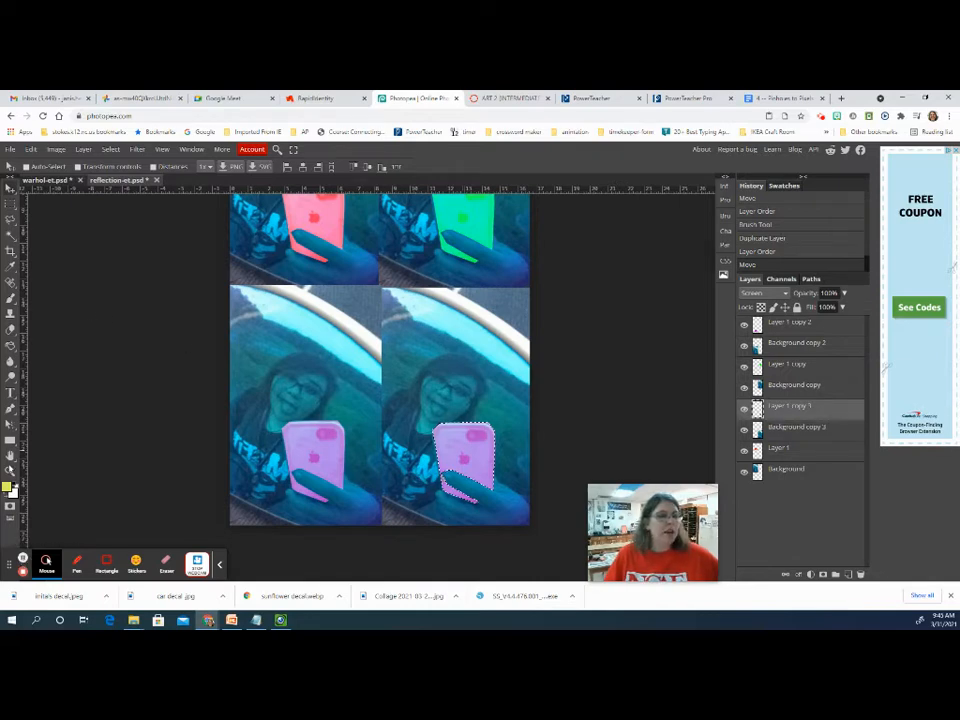
Step: Choose a slightly deeper yellow foreground colour and paint the lower-right phone with the Brush on Layer 1 copy 3
{"action": "left_click", "coordinate": [8, 488]}
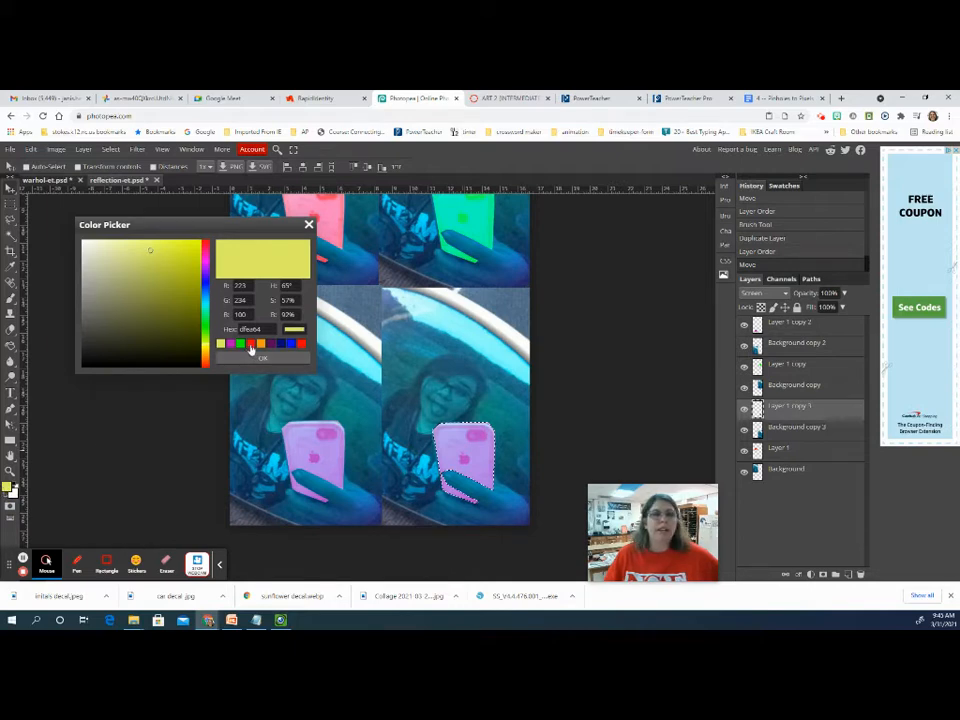
{"action": "left_click", "coordinate": [220, 342]}
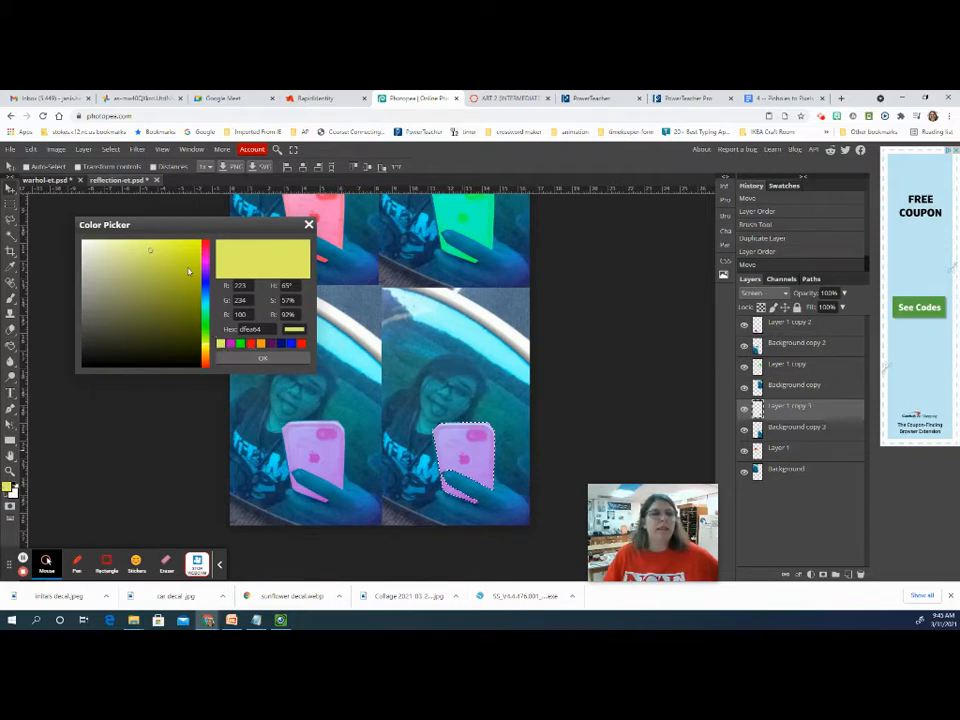
{"action": "left_click", "coordinate": [262, 358]}
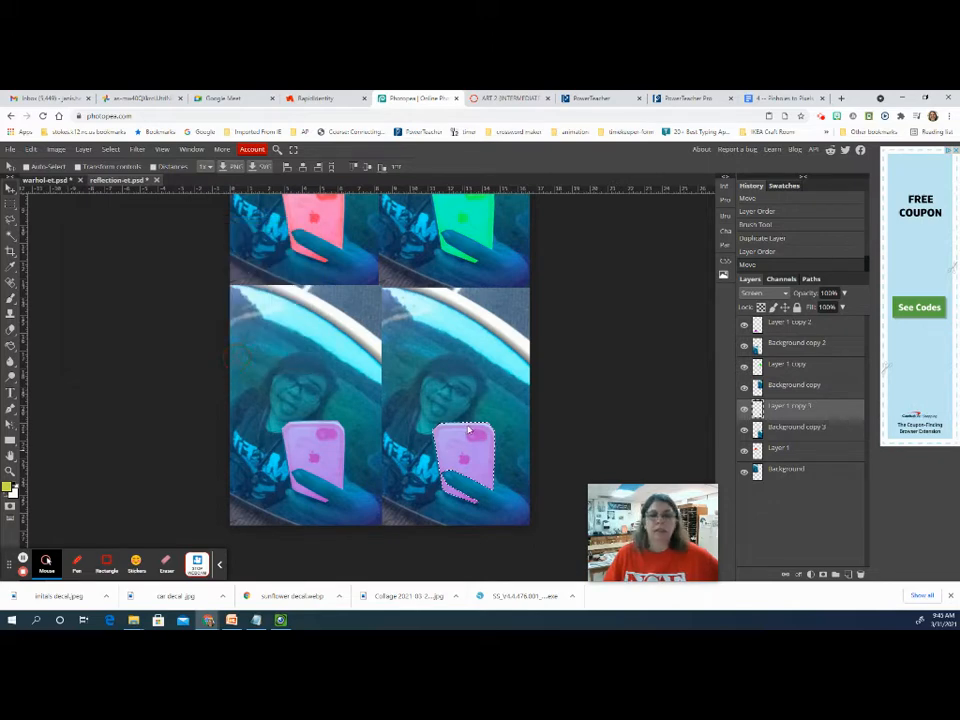
{"action": "left_click", "coordinate": [16, 298]}
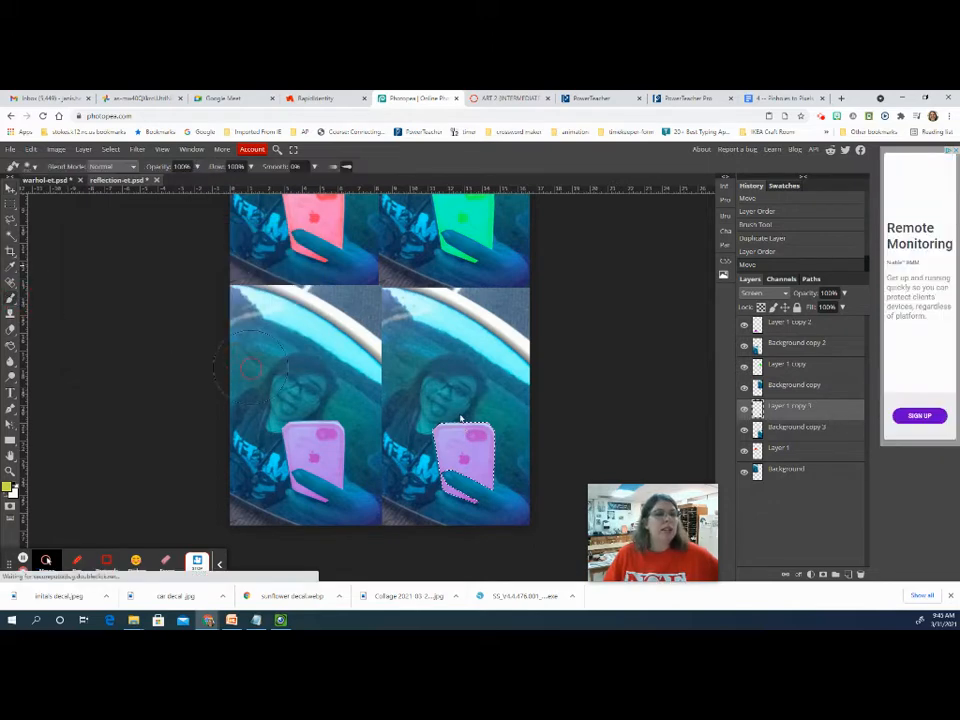
{"action": "mouse_move", "coordinate": [461, 425]}
{"action": "left_mouse_down"}
{"action": "mouse_move", "coordinate": [489, 439]}
{"action": "mouse_move", "coordinate": [490, 500]}
{"action": "mouse_move", "coordinate": [542, 456]}
{"action": "left_mouse_up"}
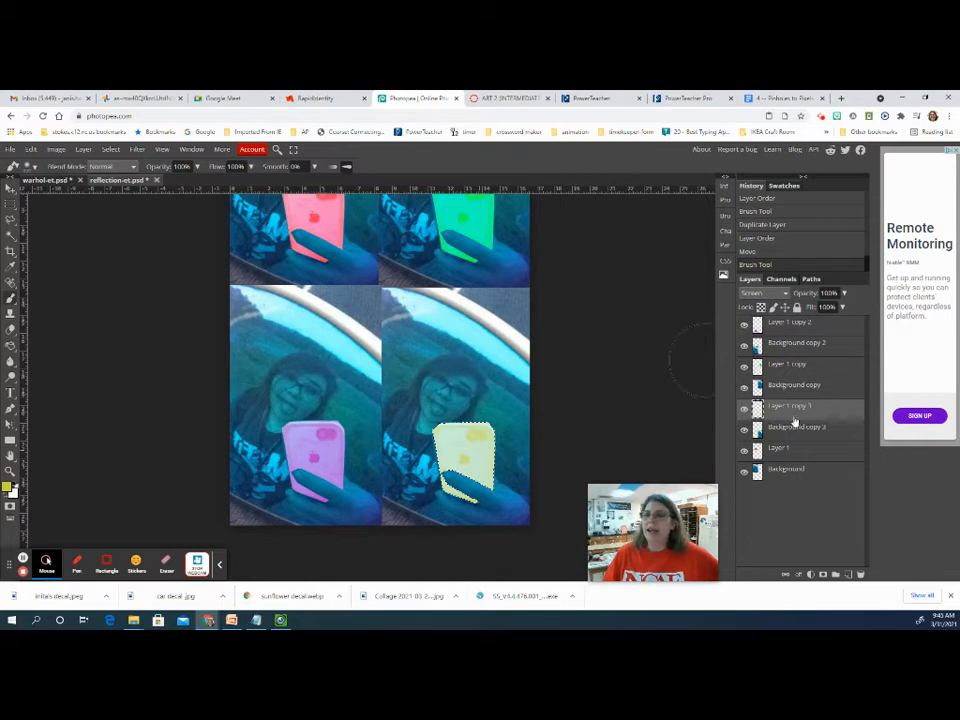
Step: Outline the tongue area in the upper-left tile with a polygonal lasso selection while the Background layer is active
{"action": "scroll", "coordinate": [589, 345], "scroll_direction": "up", "scroll_amount": 3}
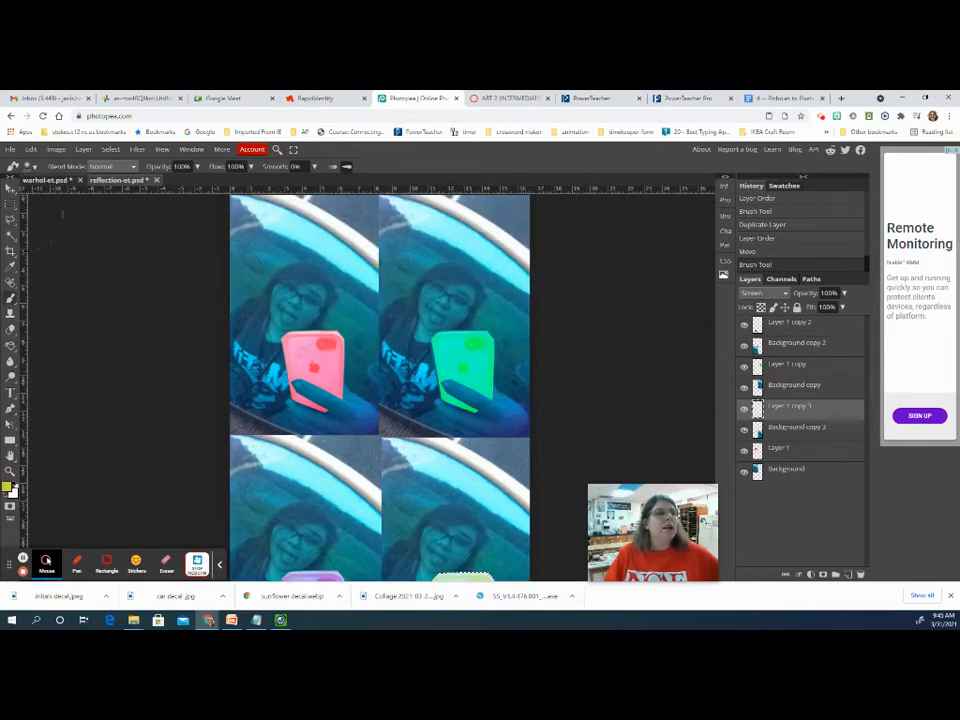
{"action": "left_click", "coordinate": [10, 218]}
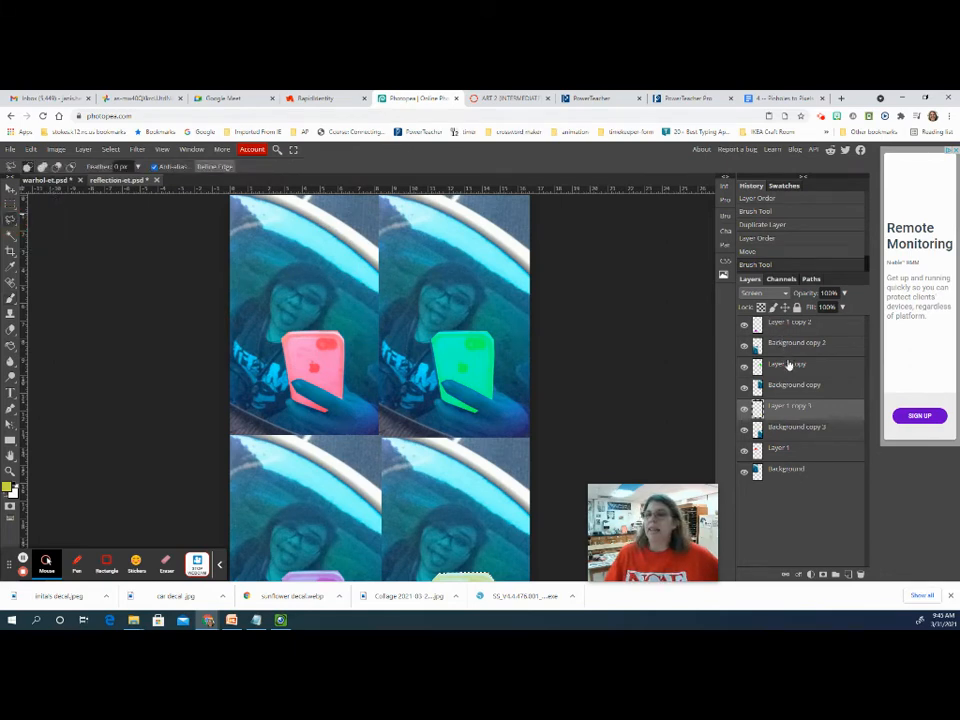
{"action": "left_click", "coordinate": [795, 469]}
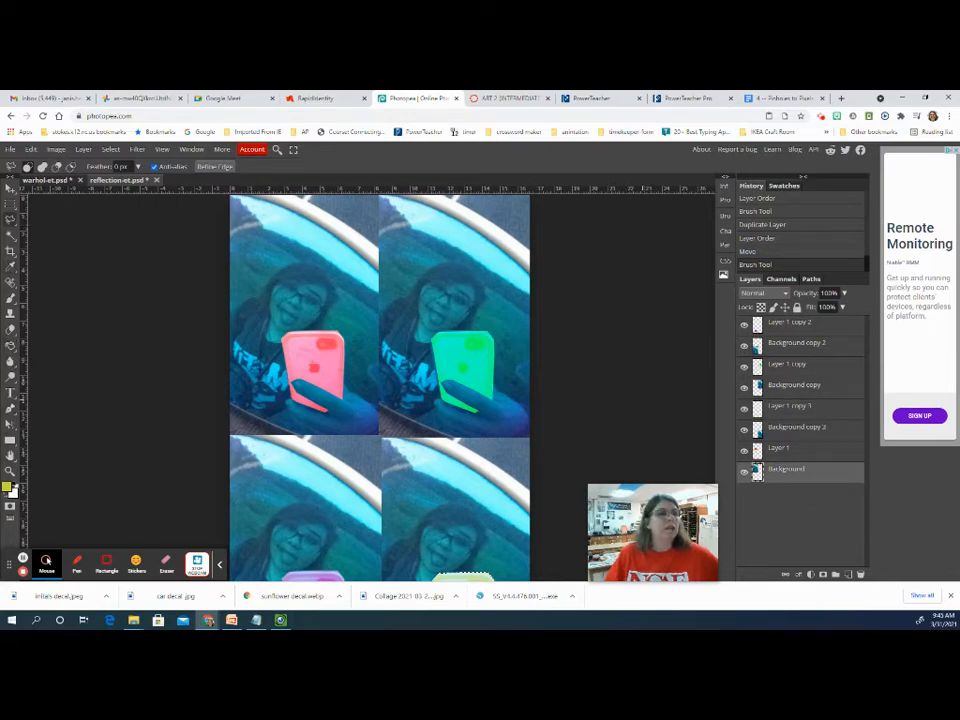
{"action": "left_click", "coordinate": [10, 470]}
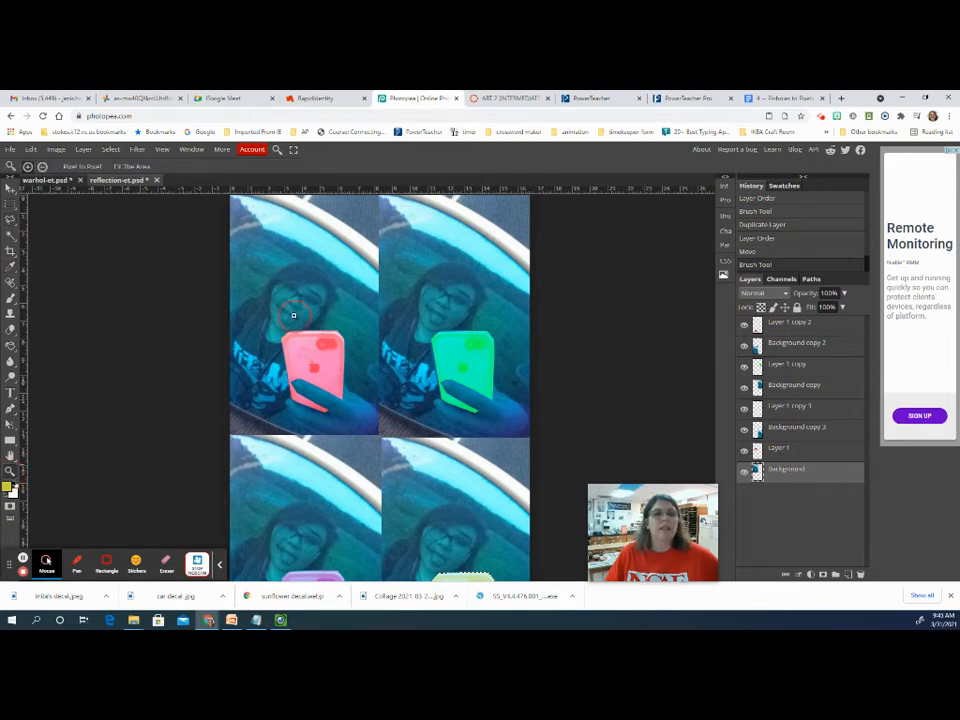
{"action": "left_click", "coordinate": [293, 315]}
{"action": "left_click", "coordinate": [291, 316]}
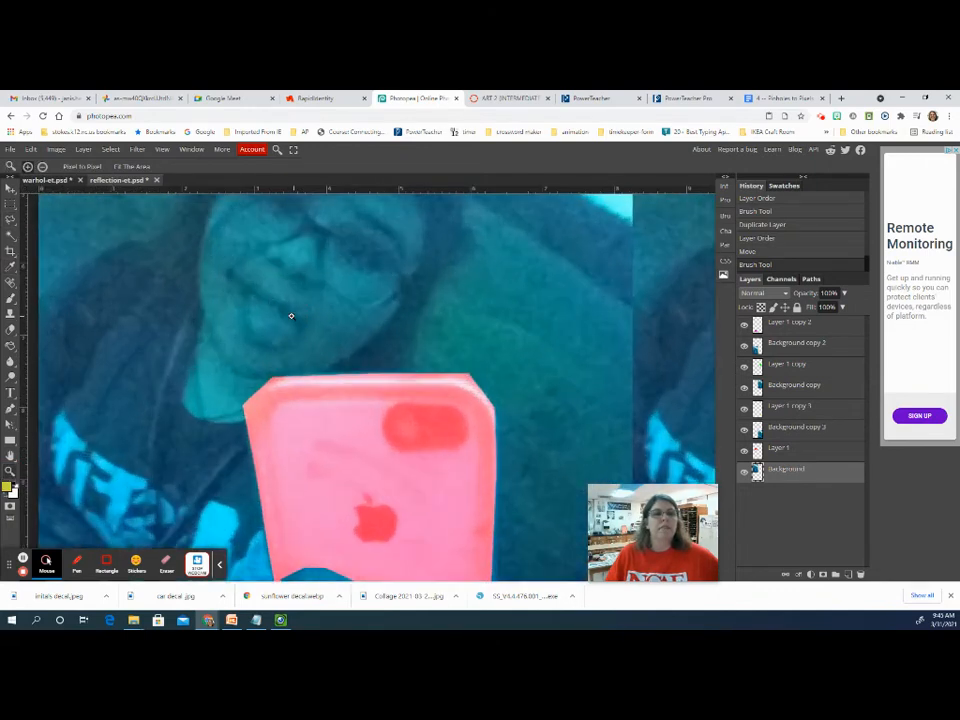
{"action": "right_click", "coordinate": [10, 219]}
{"action": "left_click", "coordinate": [45, 236]}
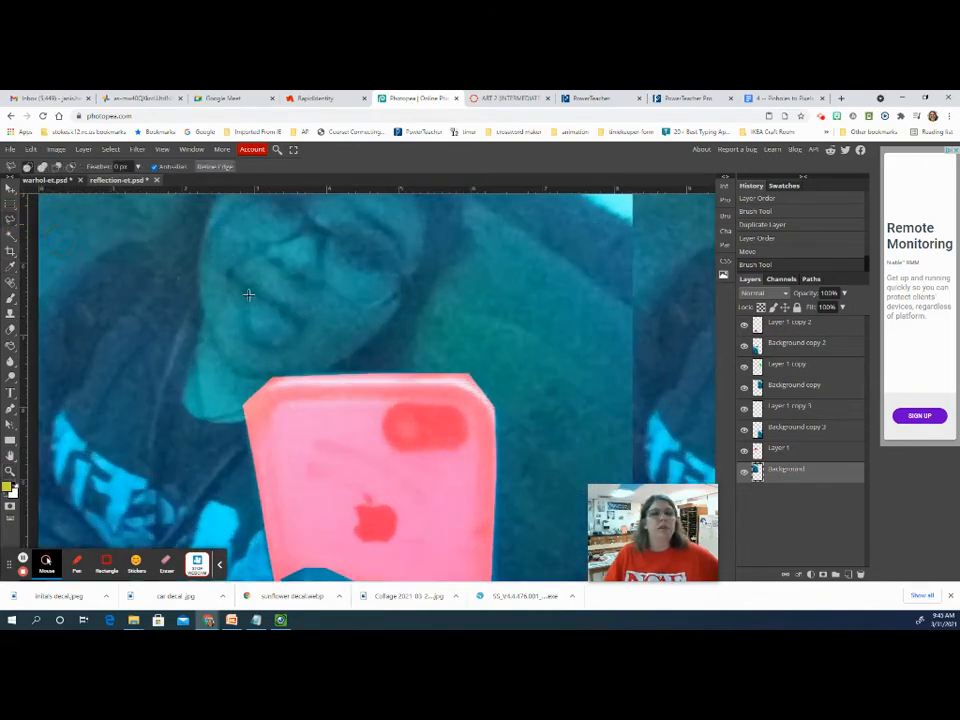
{"action": "left_click", "coordinate": [301, 330]}
{"action": "left_click", "coordinate": [245, 312]}
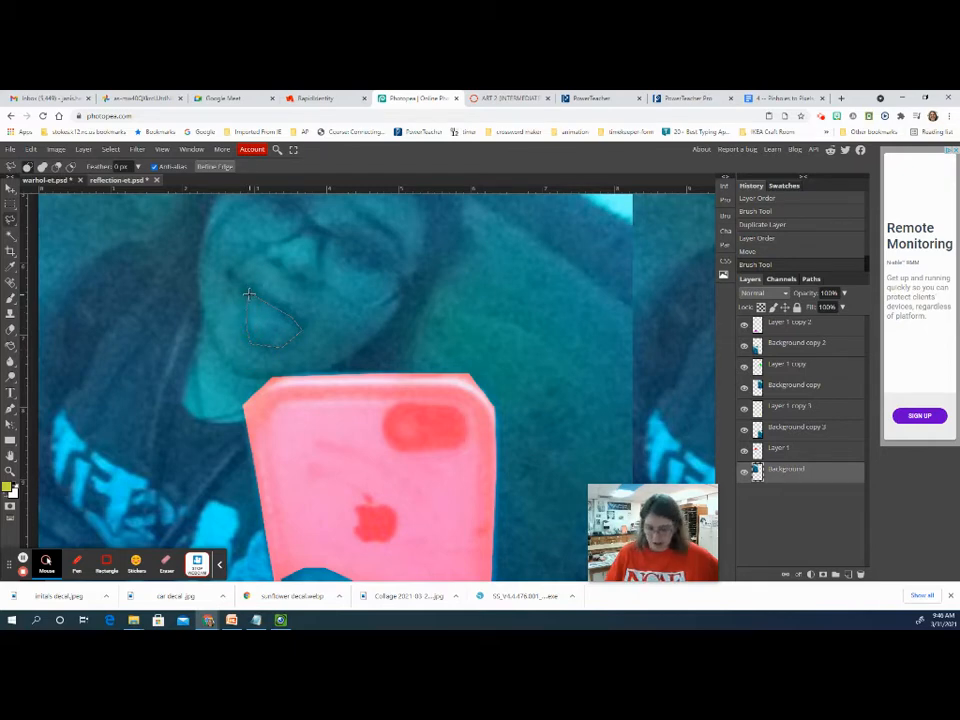
{"action": "left_click", "coordinate": [249, 294]}
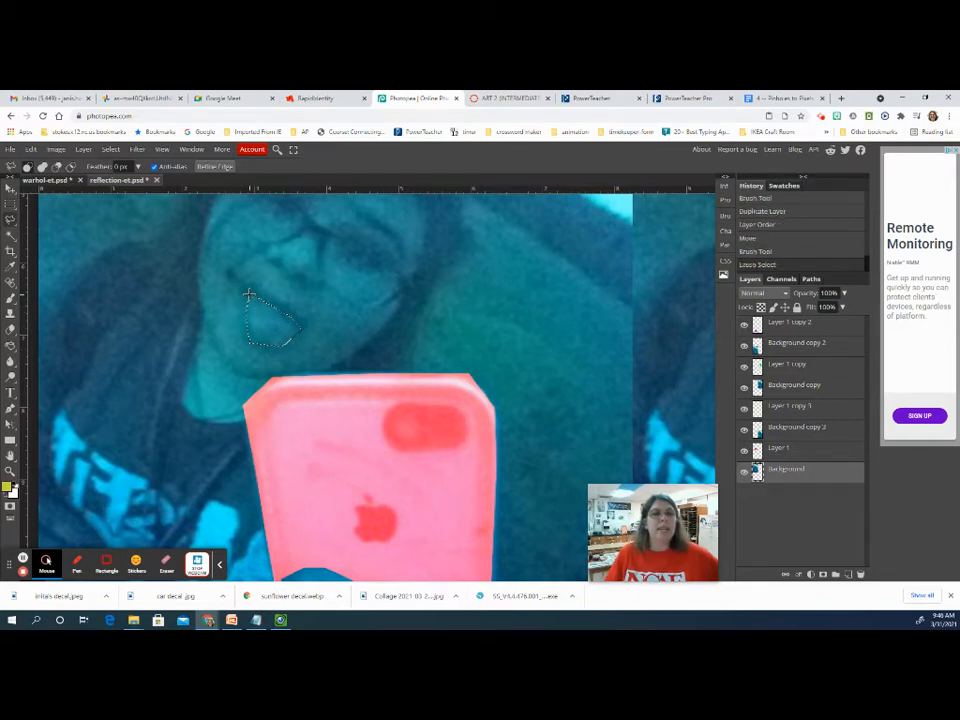
Step: Try to paint the selected tongue area yellow directly on the Background layer, and check the result by toggling the layer's visibility
{"action": "right_click", "coordinate": [11, 298]}
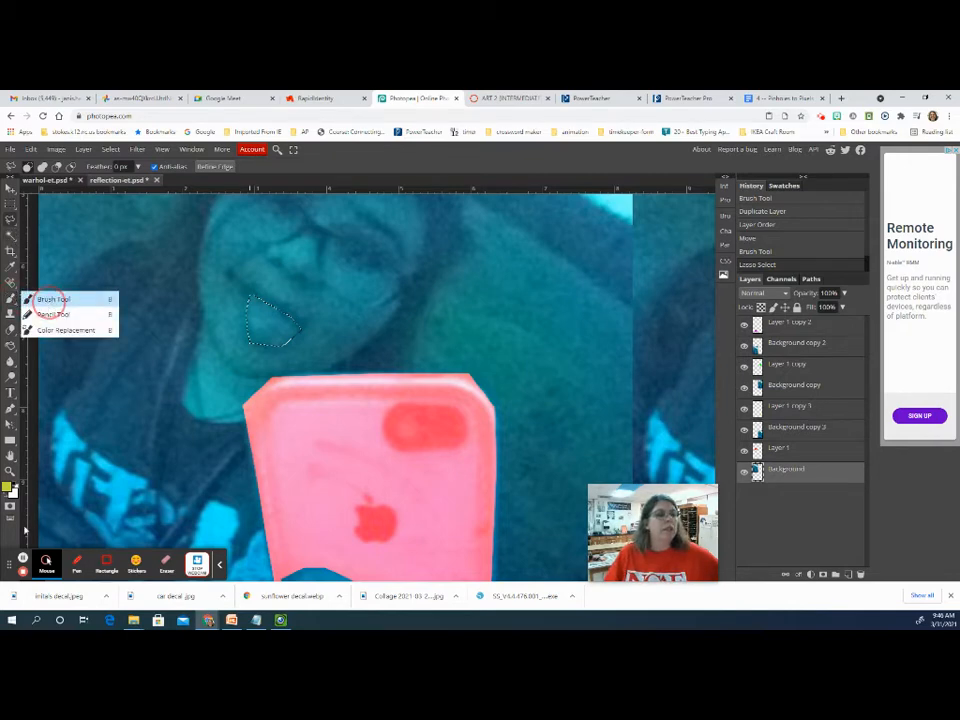
{"action": "left_click", "coordinate": [48, 299]}
{"action": "left_click_drag", "start_coordinate": [267, 343], "coordinate": [270, 325]}
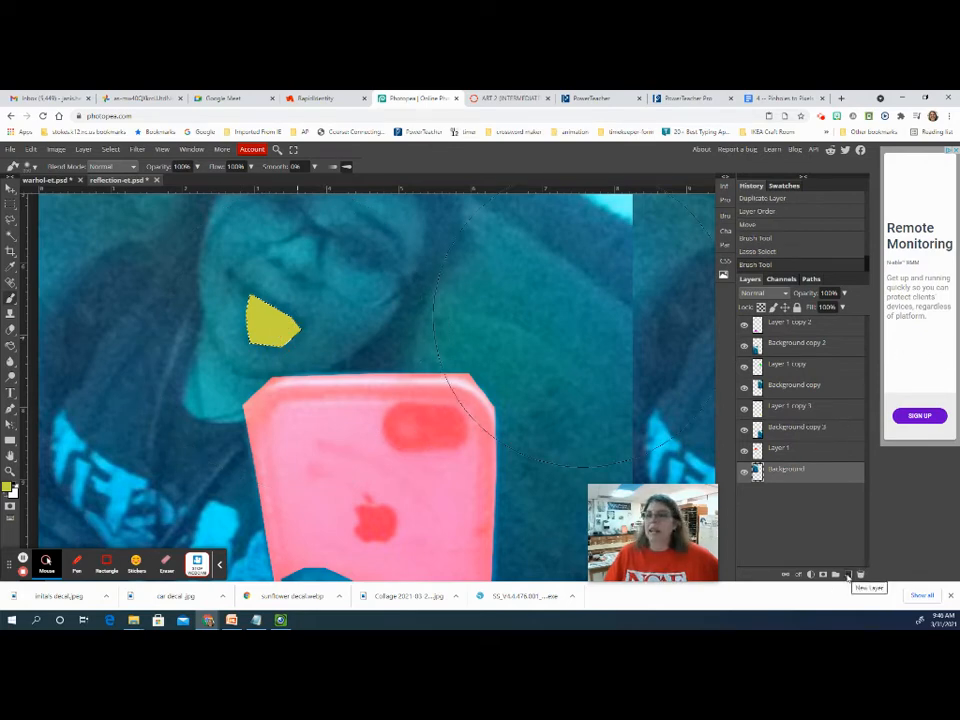
{"action": "left_click", "coordinate": [744, 472]}
{"action": "left_click", "coordinate": [743, 472]}
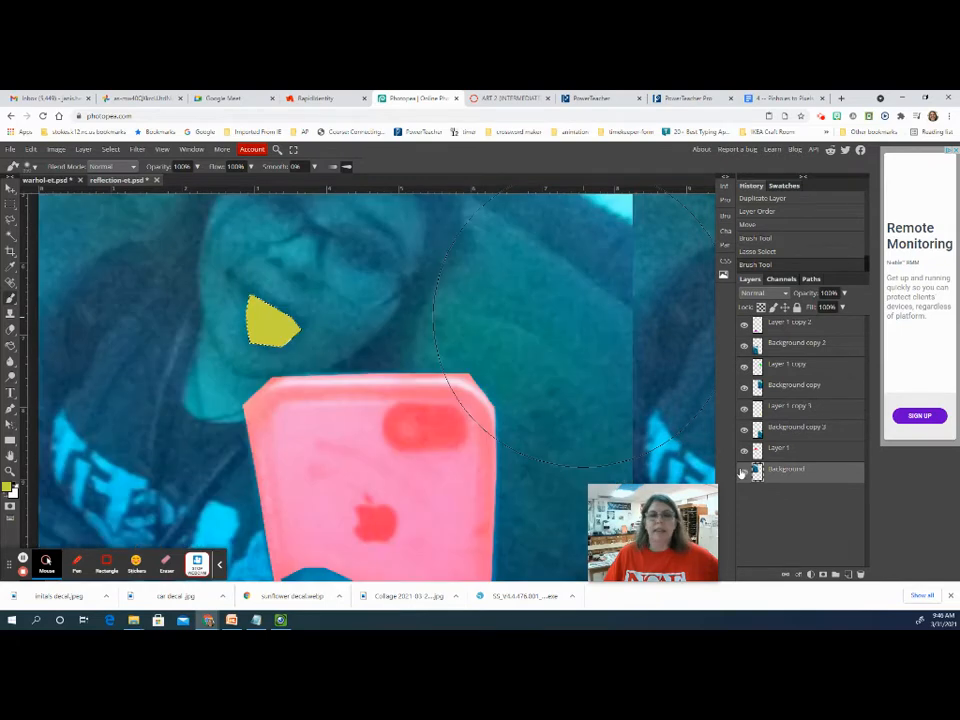
Step: Add a new layer directly above Background in Screen mode, and try to cut the painted tongue area
{"action": "left_click", "coordinate": [847, 574]}
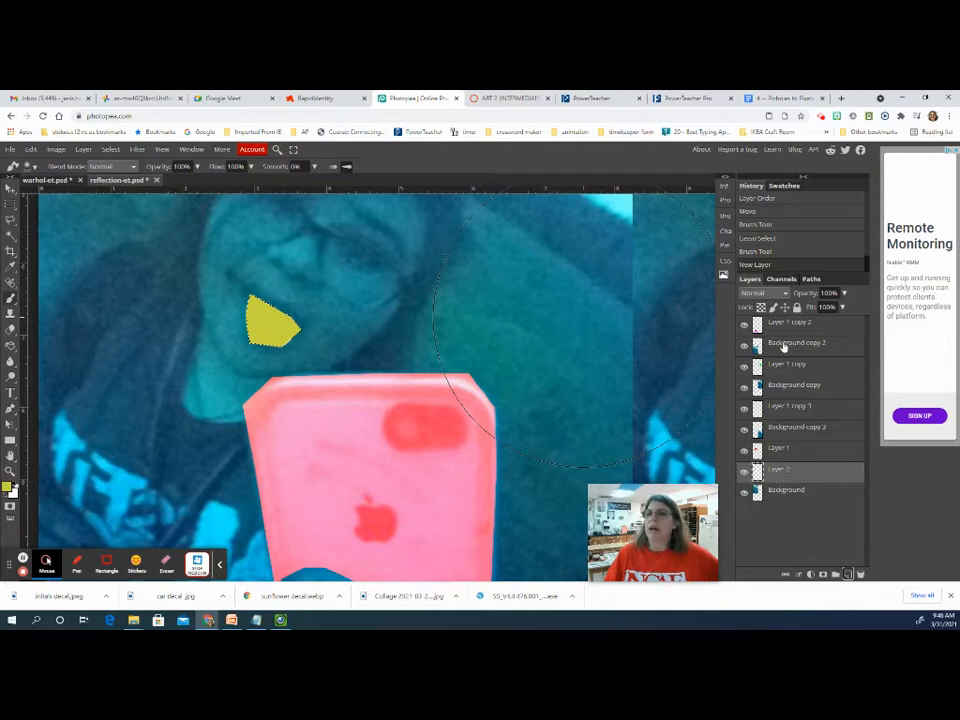
{"action": "left_click", "coordinate": [764, 293]}
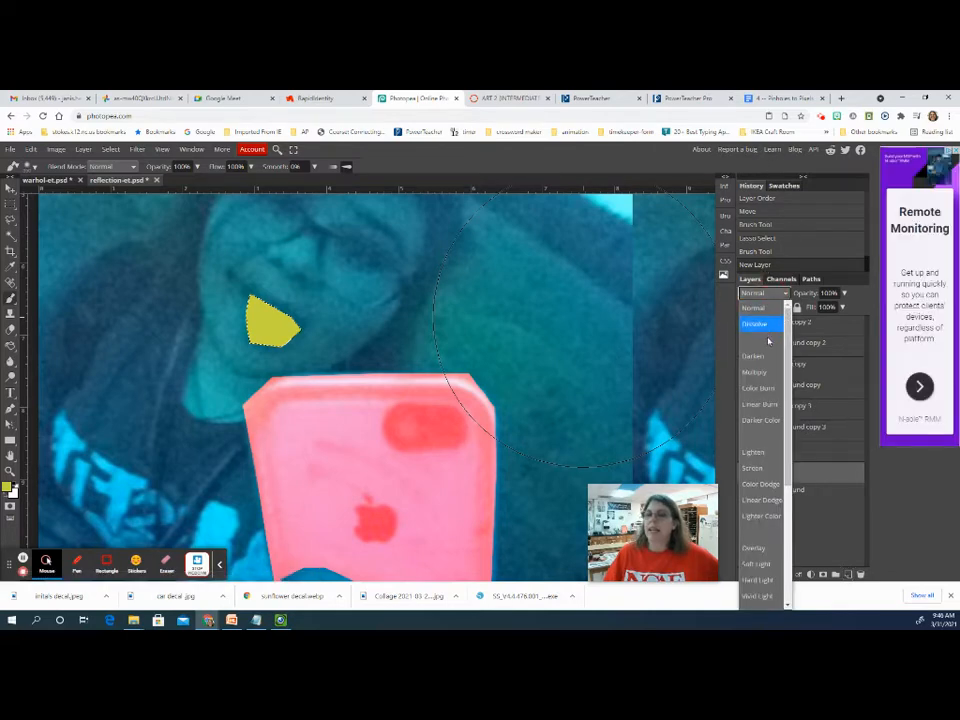
{"action": "left_click", "coordinate": [770, 469]}
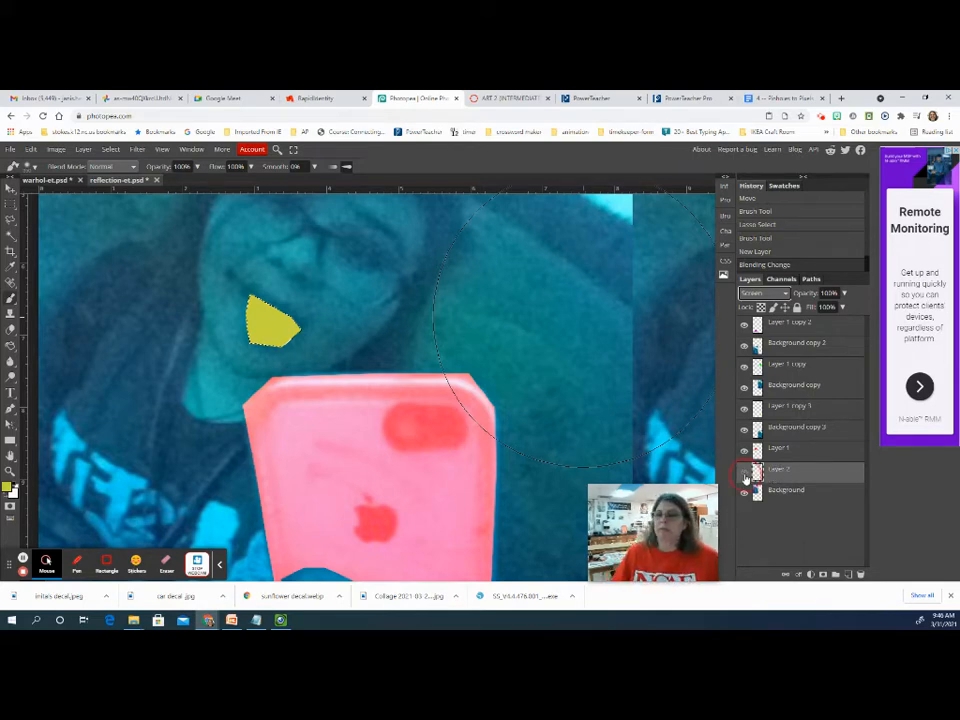
{"action": "left_click", "coordinate": [31, 149]}
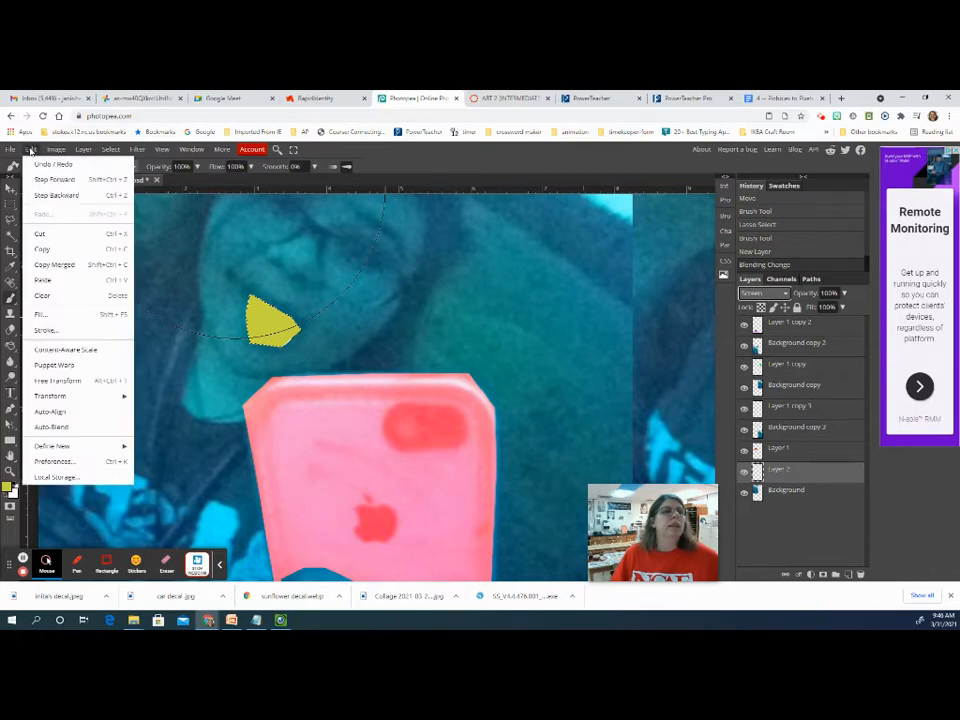
{"action": "left_click", "coordinate": [65, 236]}
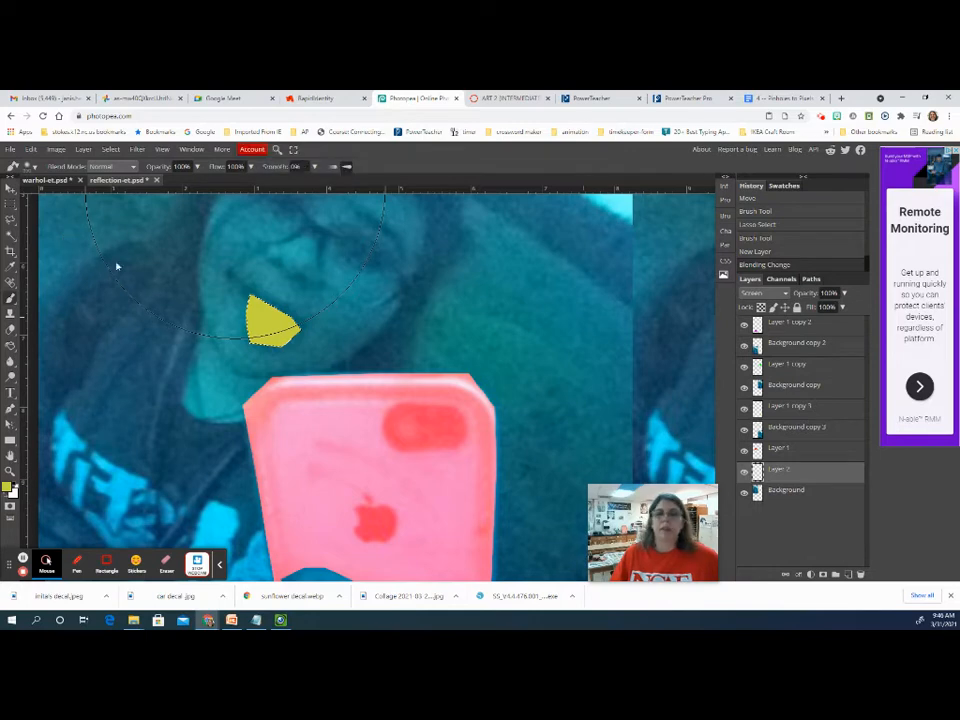
{"action": "left_click", "coordinate": [743, 493]}
{"action": "left_click", "coordinate": [743, 493]}
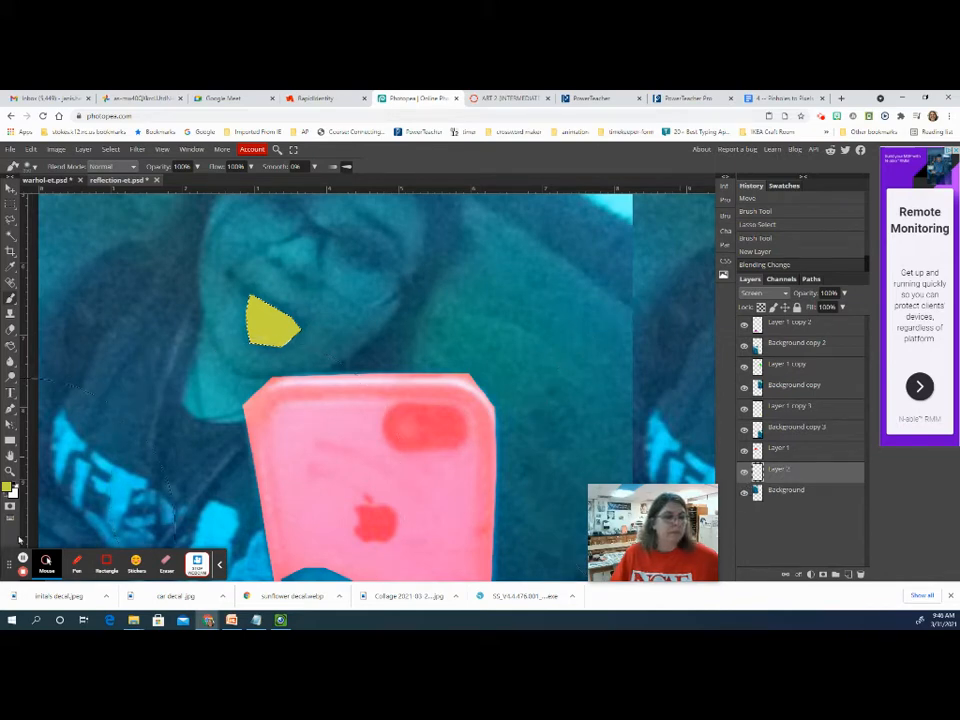
Step: Undo the Screen blend change, the new layer and the yellow brush stroke on Background, keeping the tongue selection
{"action": "key", "text": "ctrl+z"}
{"action": "key", "text": "ctrl+z"}
{"action": "key", "text": "ctrl+z"}
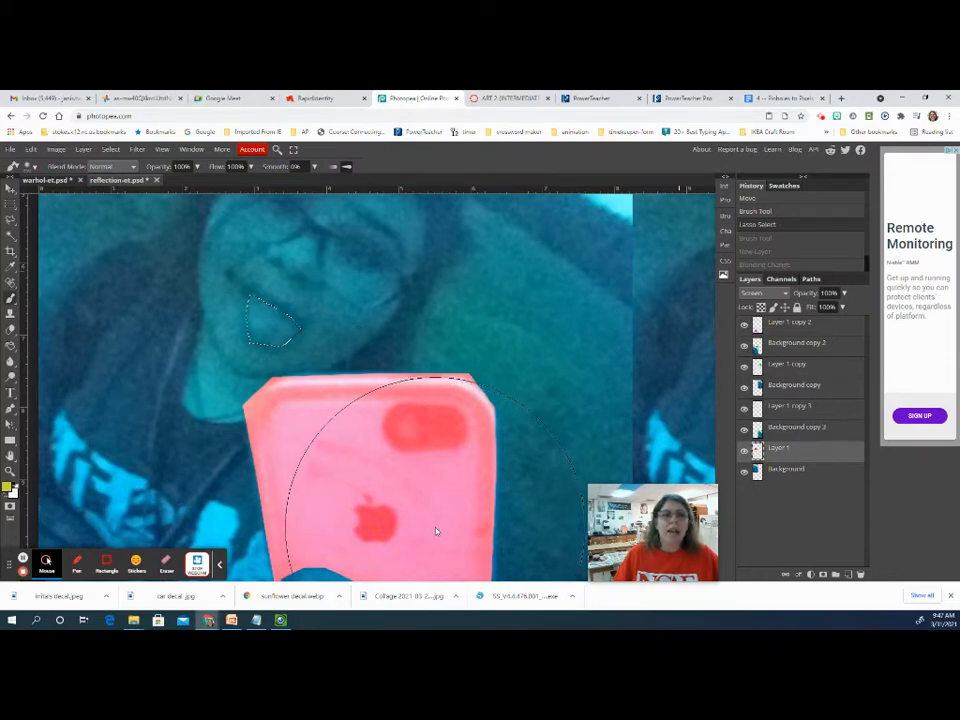
Step: Add a new layer above Layer 1, paint the selected tongue area yellow on it, and set its blend mode to Screen
{"action": "left_click", "coordinate": [848, 578]}
{"action": "left_click", "coordinate": [276, 340]}
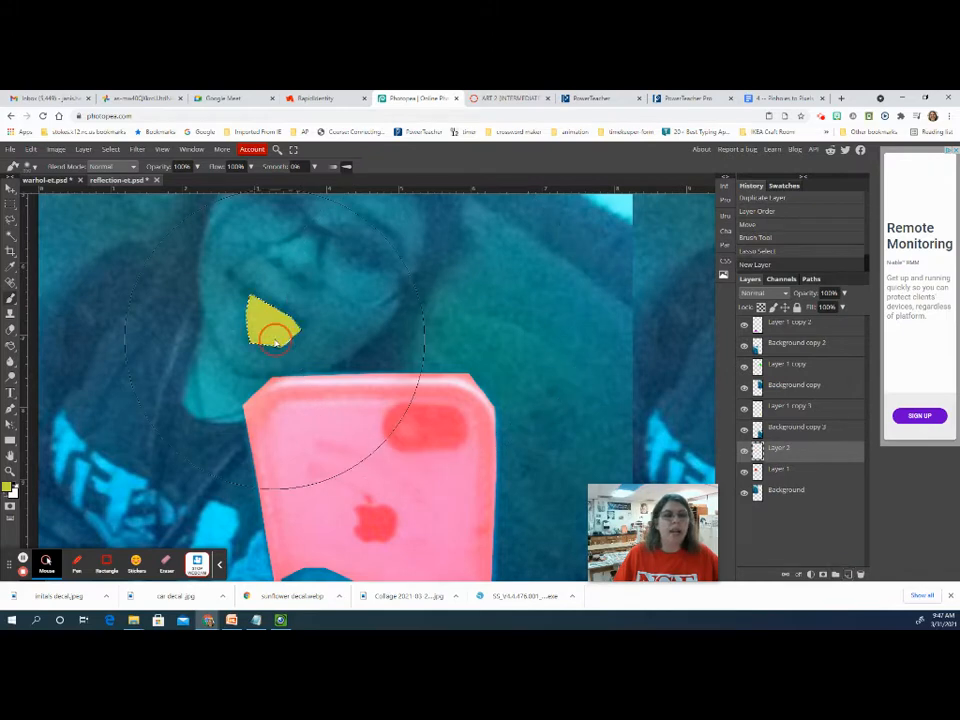
{"action": "left_click", "coordinate": [784, 293]}
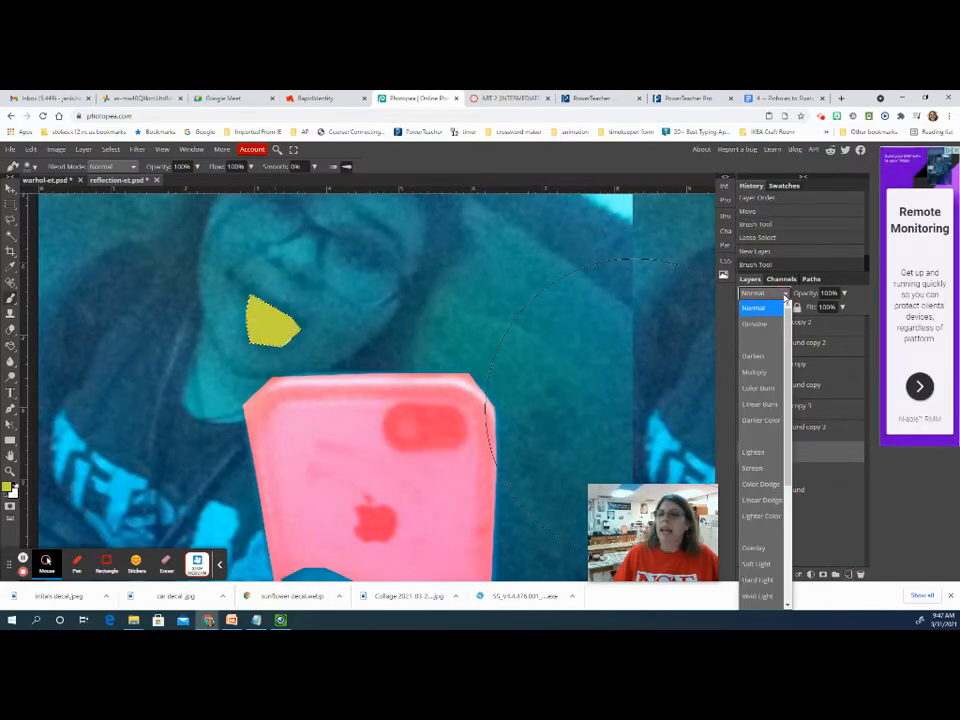
{"action": "left_click", "coordinate": [760, 468]}
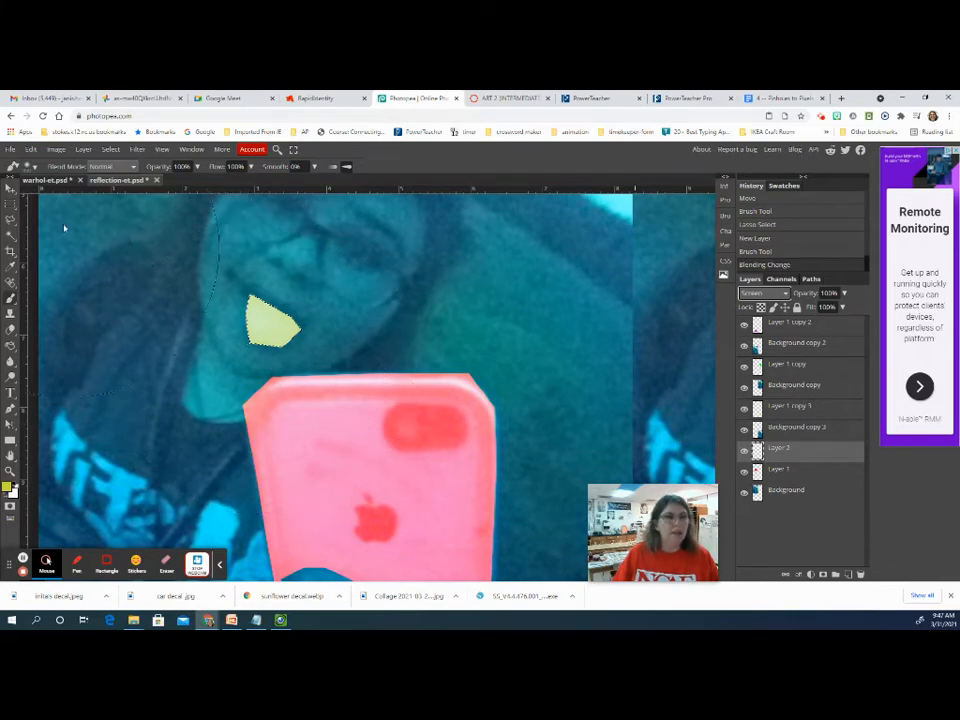
Step: Reduce the brush size to 124 px, and return to a view of both upper tiles
{"action": "left_click", "coordinate": [32, 166]}
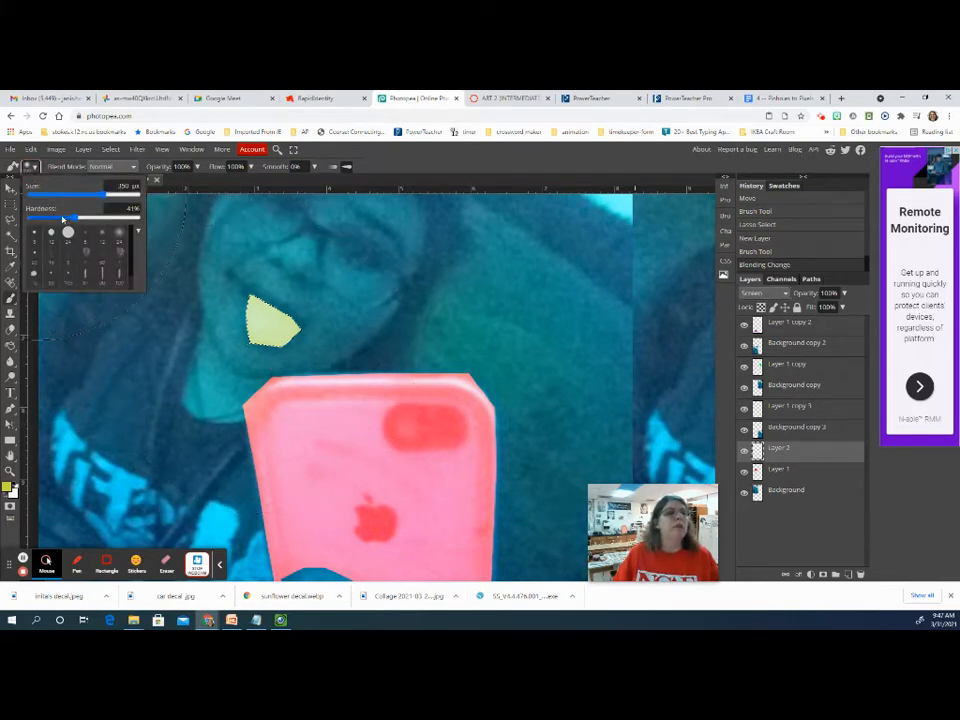
{"action": "left_click", "coordinate": [75, 195]}
{"action": "left_click", "coordinate": [42, 195]}
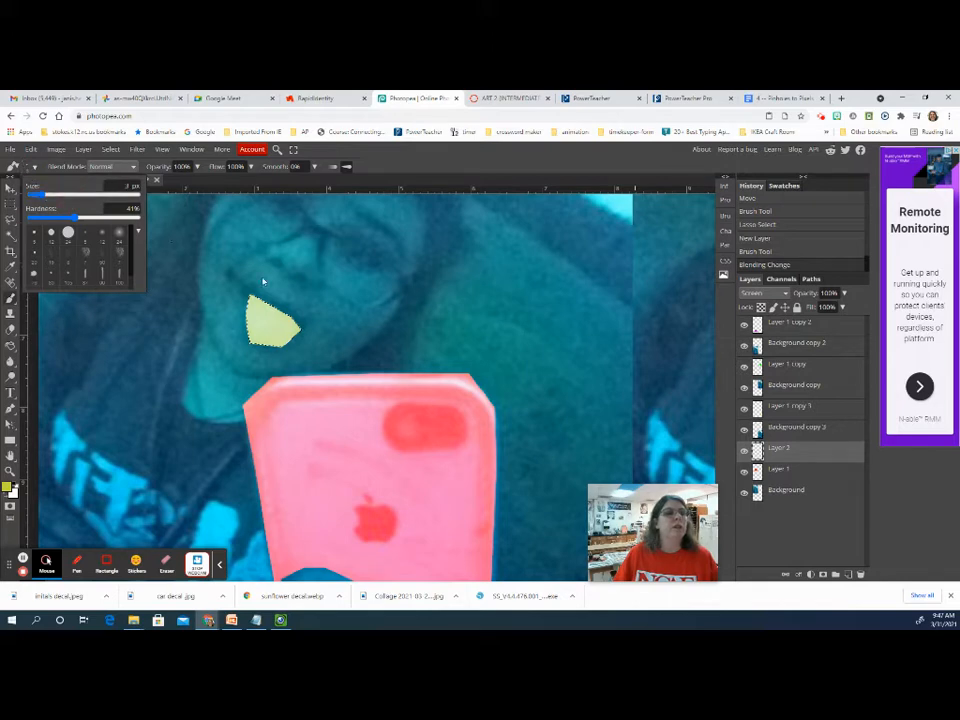
{"action": "left_click", "coordinate": [80, 195]}
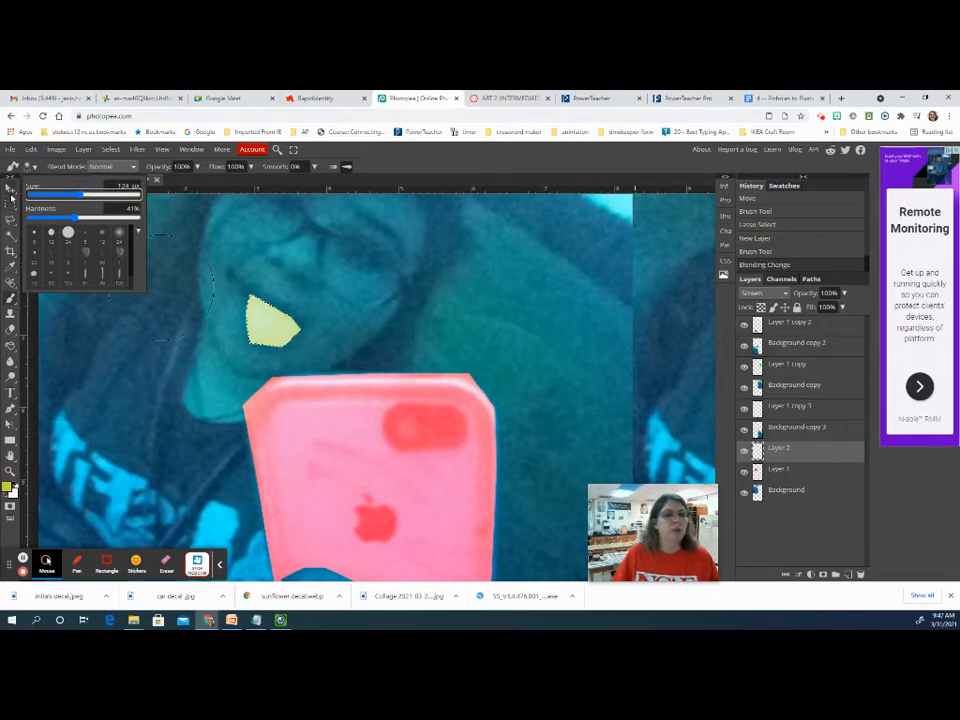
{"action": "left_click", "coordinate": [9, 469]}
{"action": "left_click", "coordinate": [42, 167]}
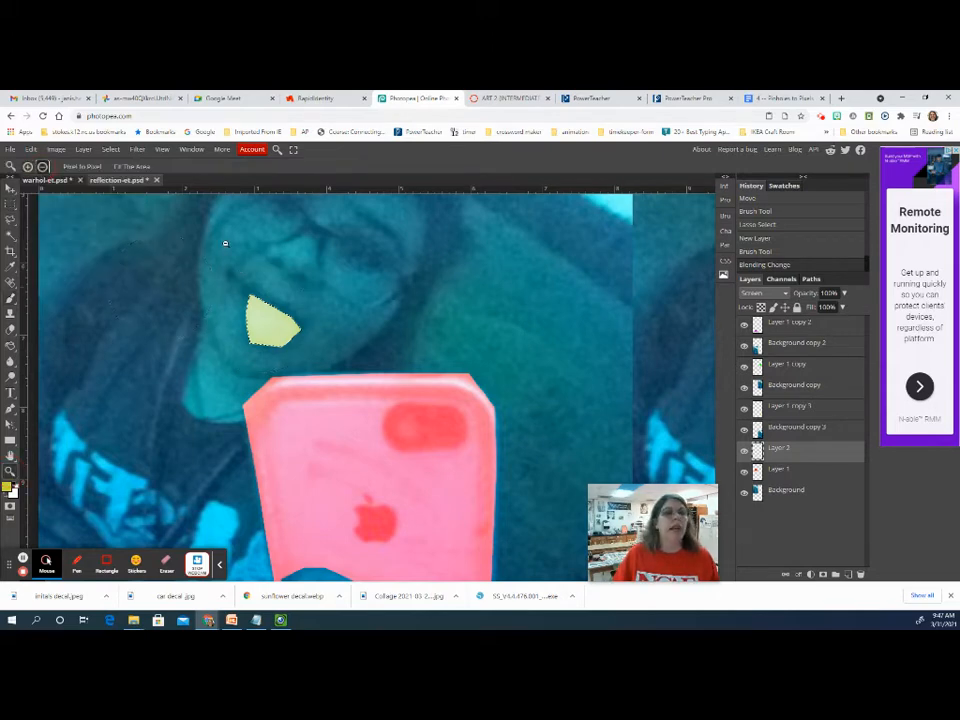
{"action": "left_click", "coordinate": [204, 255]}
{"action": "left_click", "coordinate": [204, 255]}
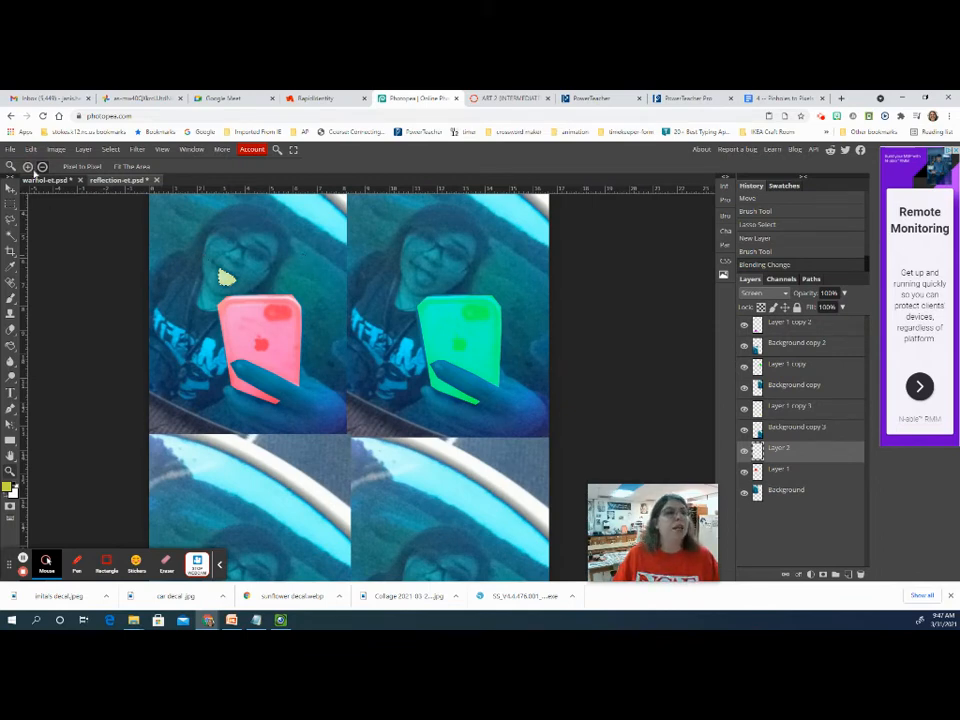
Step: Duplicate Layer 2, move the copy onto the tongue in the upper-right tile, and place its layer directly above Layer 1 copy
{"action": "right_click", "coordinate": [810, 458]}
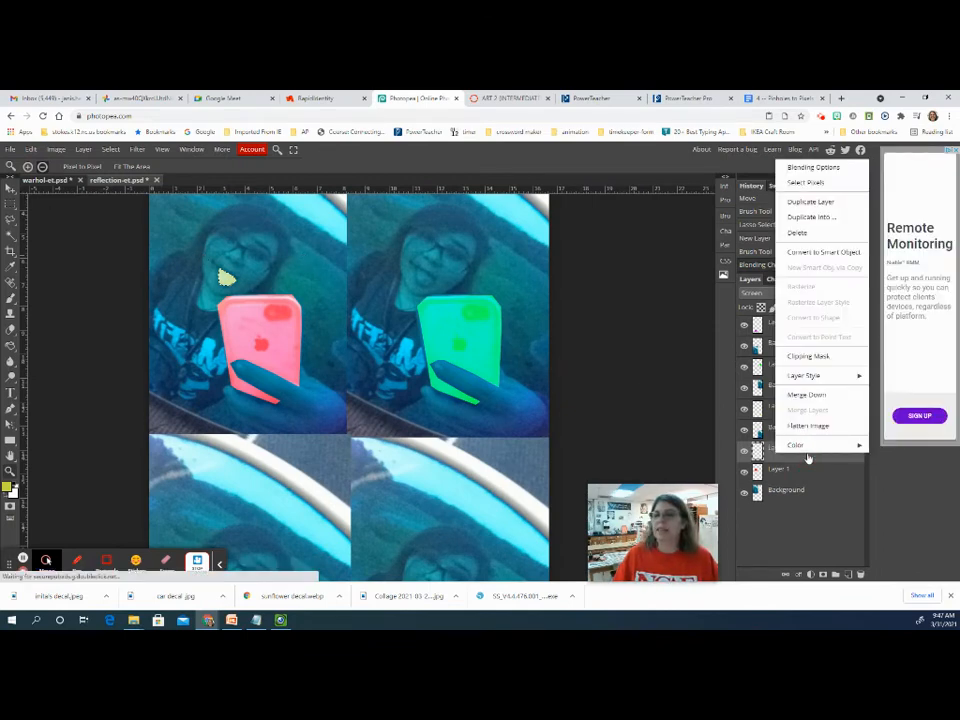
{"action": "mouse_move", "coordinate": [810, 446]}
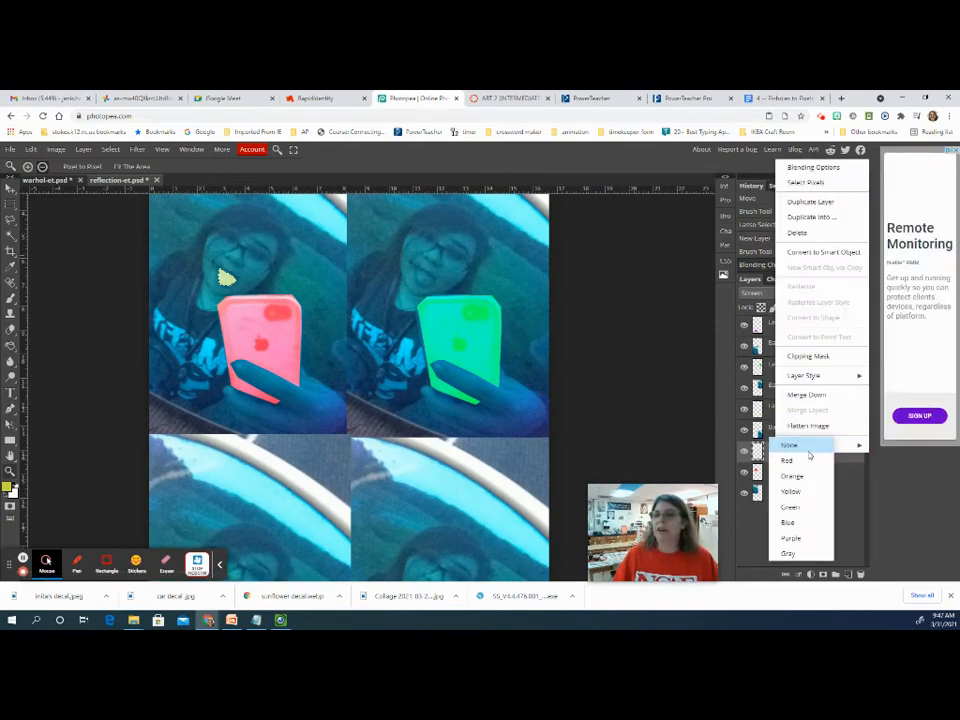
{"action": "left_click", "coordinate": [810, 201]}
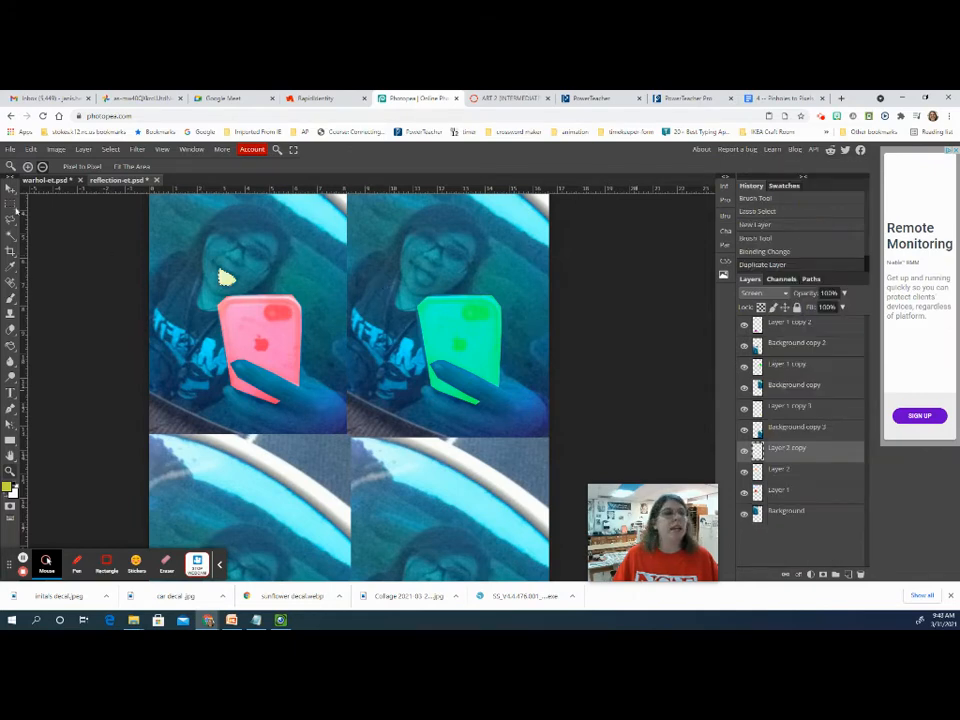
{"action": "key", "text": "v"}
{"action": "left_click_drag", "start_coordinate": [229, 281], "coordinate": [428, 280]}
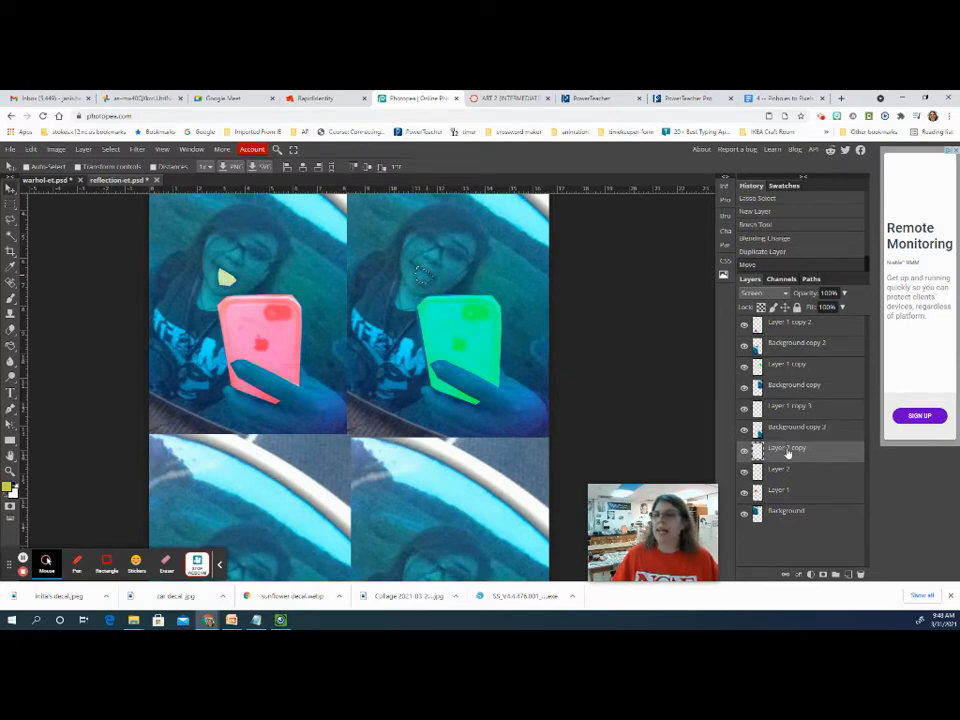
{"action": "left_click_drag", "start_coordinate": [790, 453], "coordinate": [793, 367]}
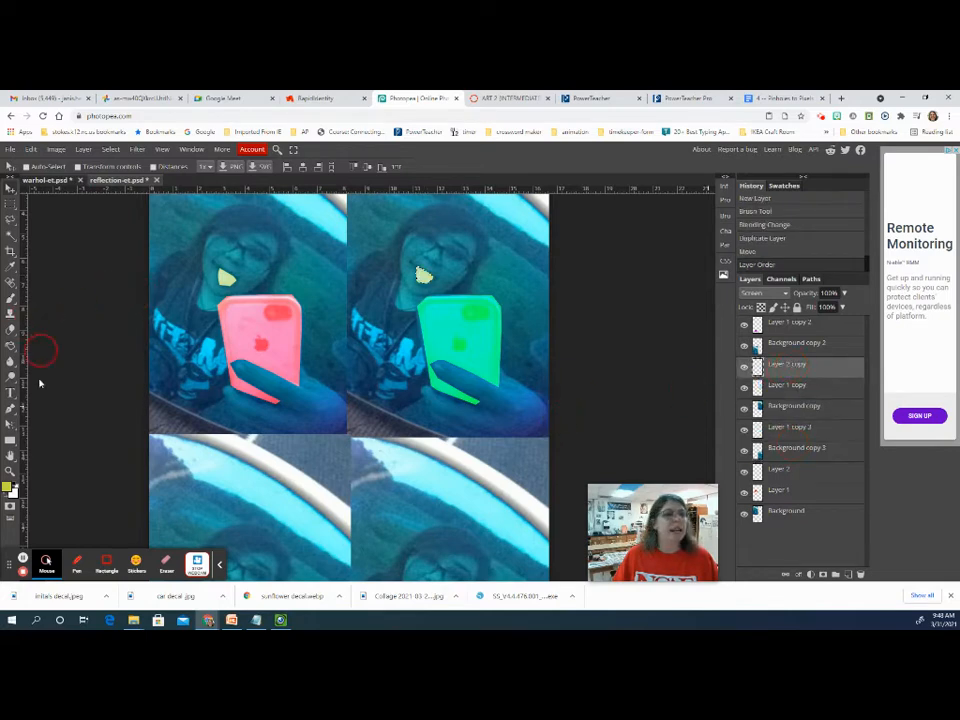
Step: Paint the selected tongue area in the upper-right tile magenta (#b314b3) on Layer 2 copy
{"action": "left_click", "coordinate": [8, 487]}
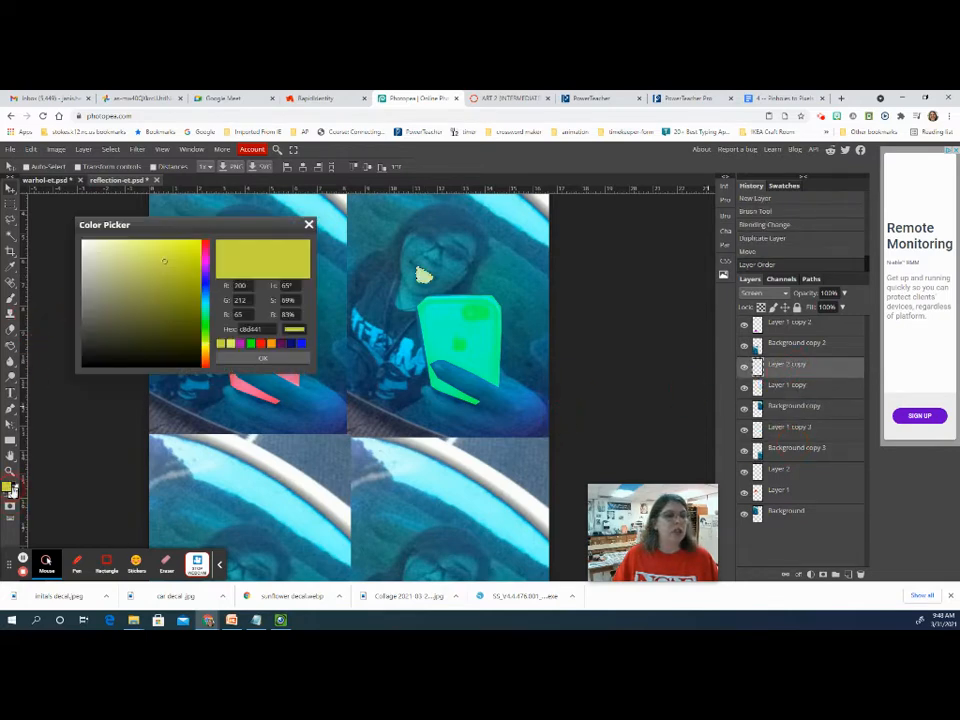
{"action": "left_click", "coordinate": [240, 343]}
{"action": "left_click", "coordinate": [262, 357]}
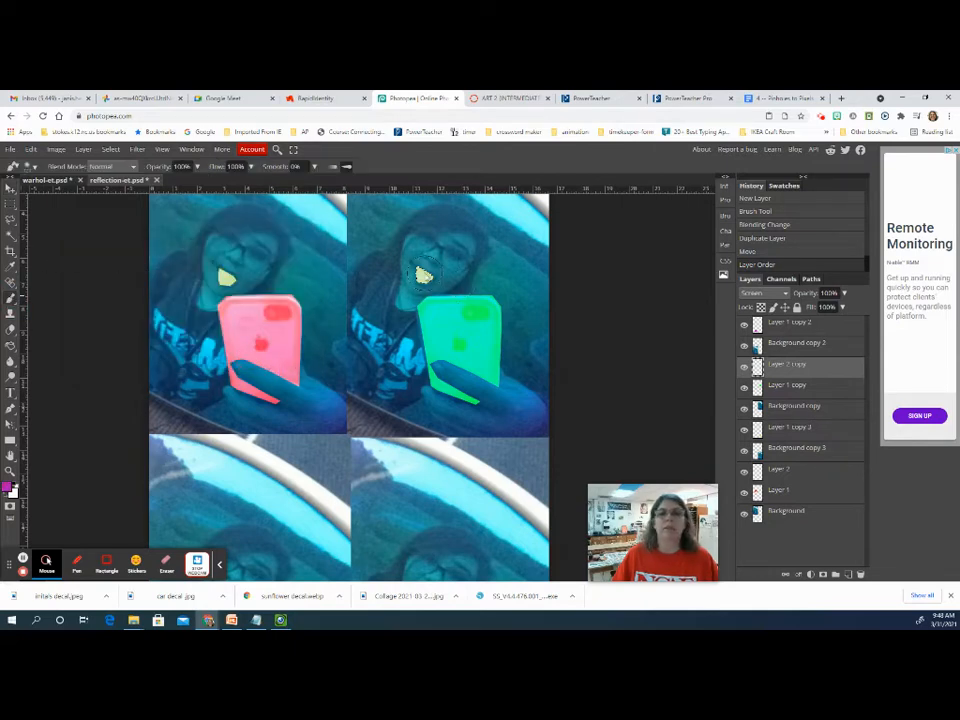
{"action": "left_click_drag", "start_coordinate": [419, 270], "coordinate": [429, 281]}
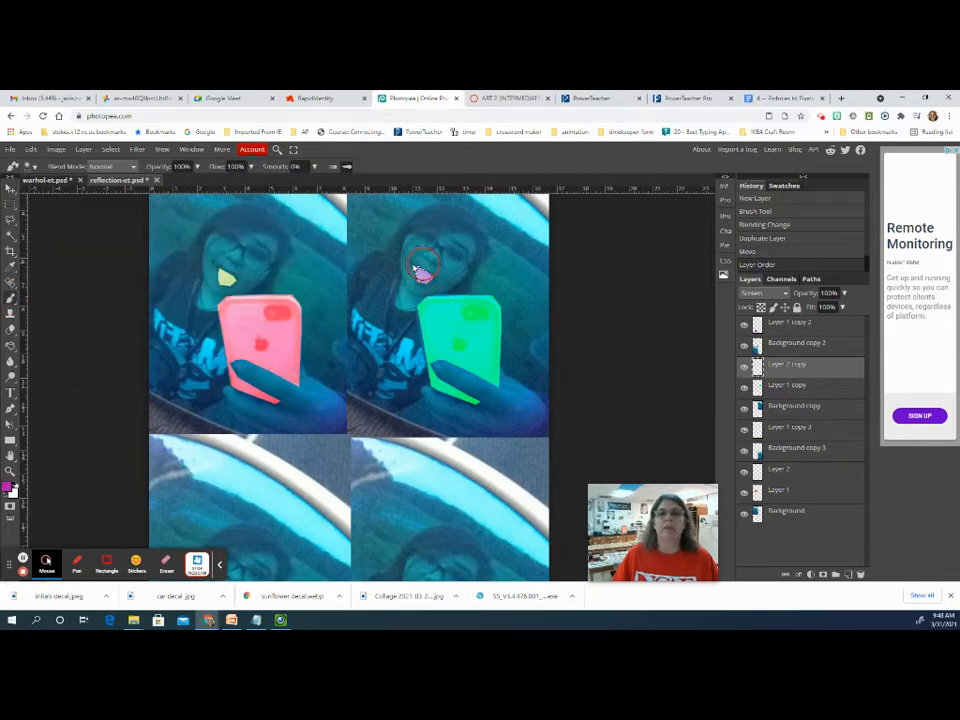
Step: Duplicate Layer 2 copy, move the duplicate onto the lower-left tile's tongue, and place its layer directly above Background copy 2
{"action": "right_click", "coordinate": [790, 364]}
{"action": "left_click", "coordinate": [737, 330]}
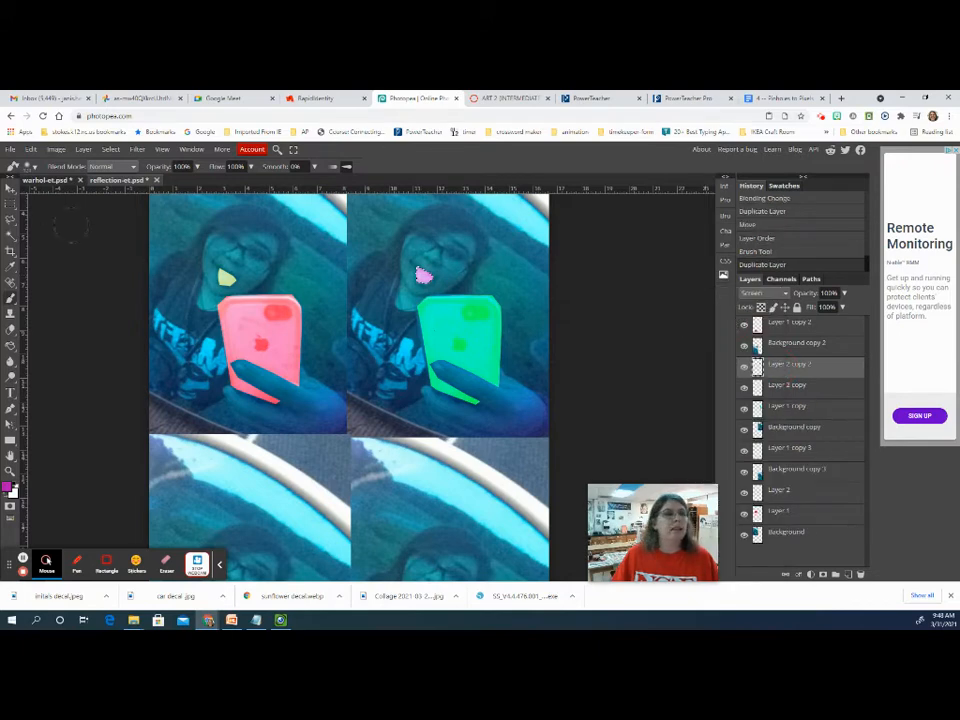
{"action": "left_click", "coordinate": [10, 188]}
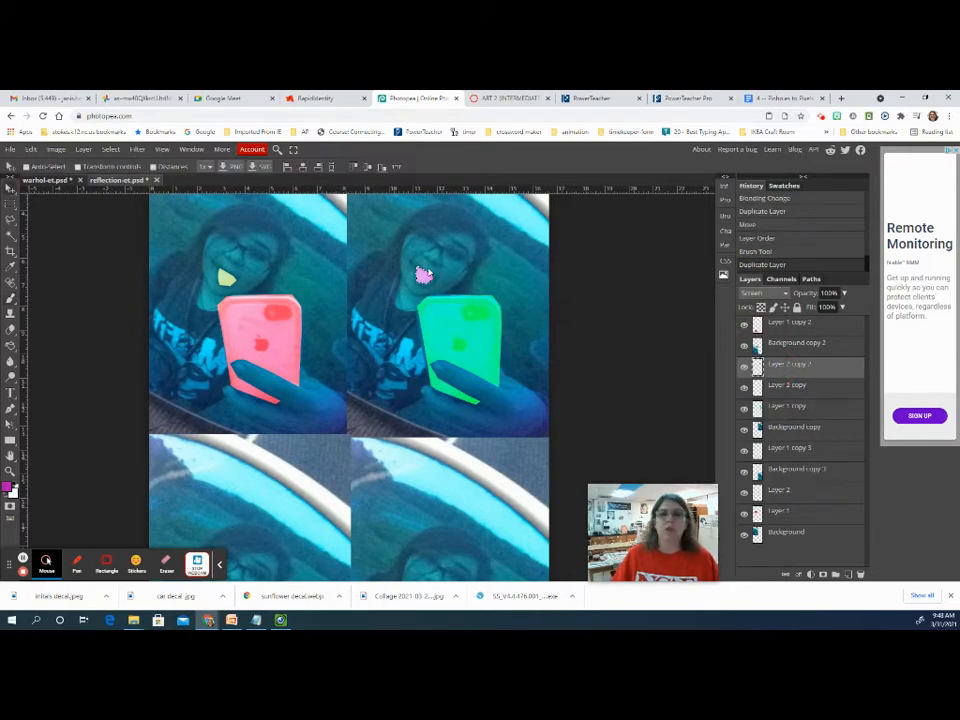
{"action": "left_click_drag", "start_coordinate": [421, 277], "coordinate": [262, 540]}
{"action": "scroll", "coordinate": [361, 509], "scroll_direction": "down", "scroll_amount": 4}
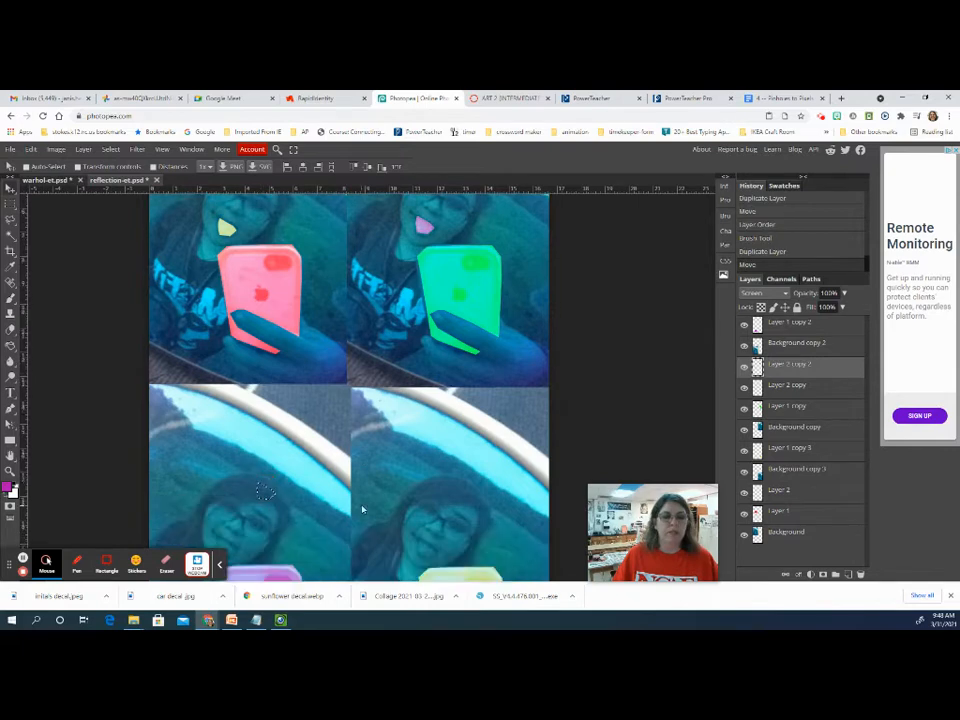
{"action": "scroll", "coordinate": [352, 502], "scroll_direction": "down", "scroll_amount": 1}
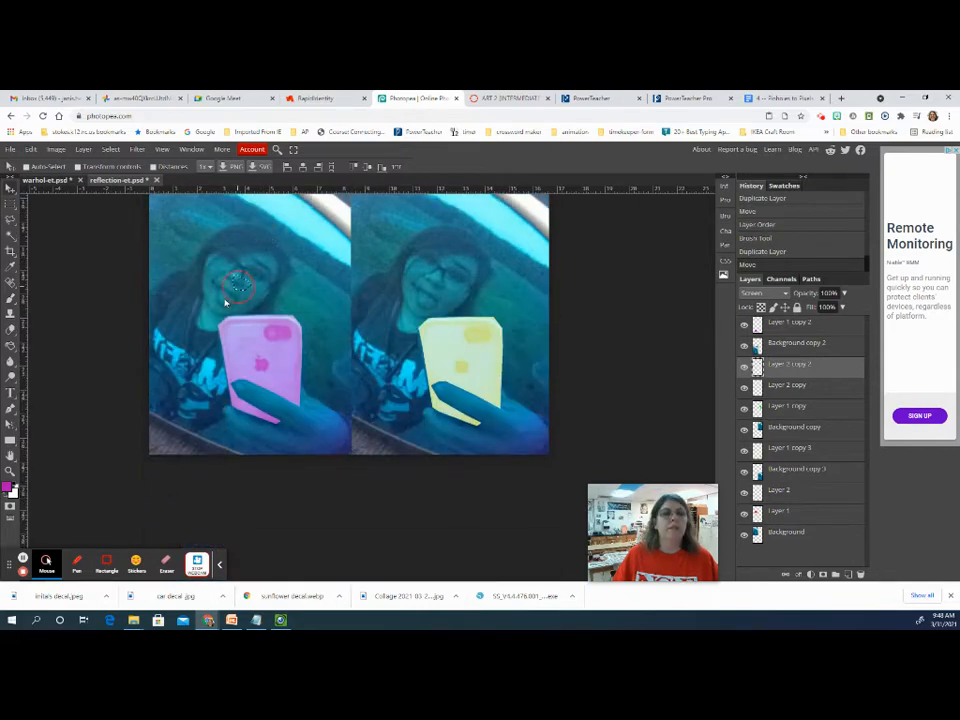
{"action": "left_click_drag", "start_coordinate": [225, 302], "coordinate": [223, 302]}
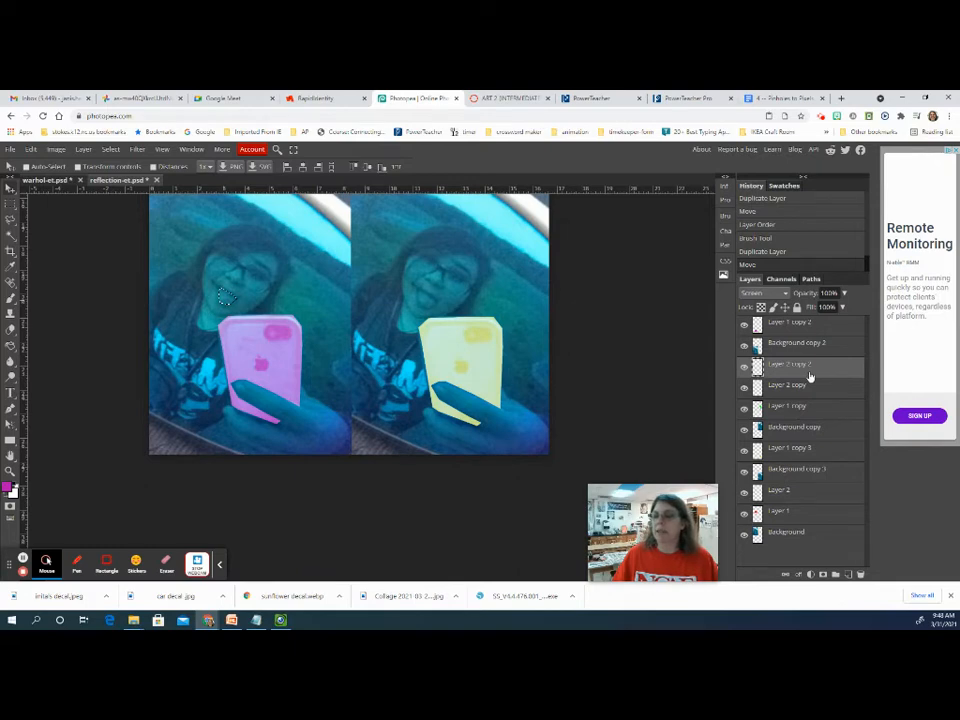
{"action": "left_click_drag", "start_coordinate": [810, 376], "coordinate": [800, 345]}
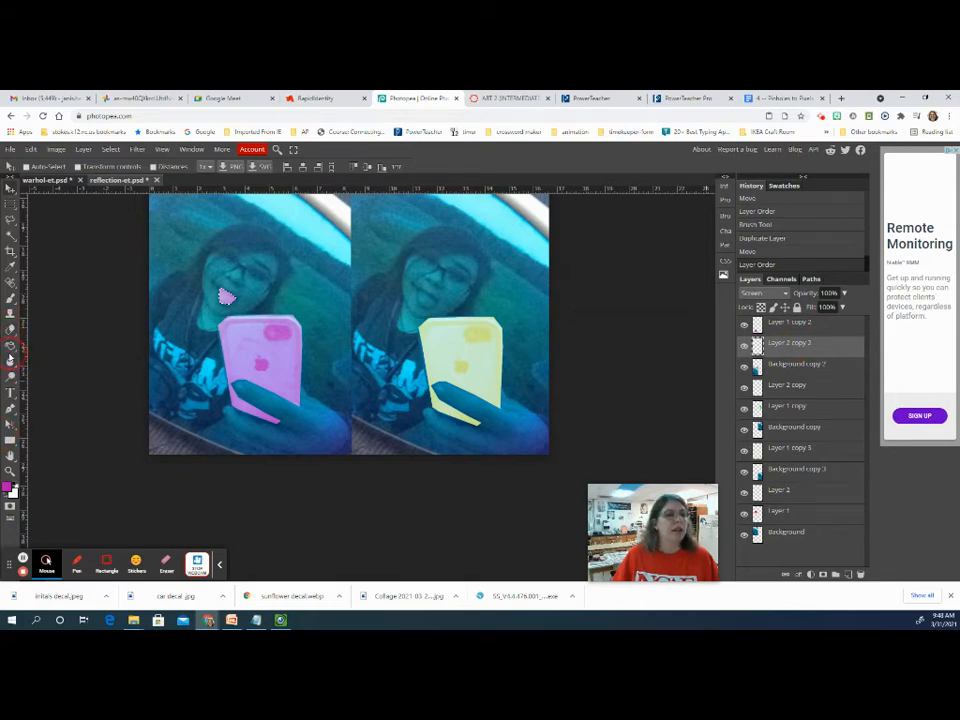
{"action": "left_click", "coordinate": [11, 299]}
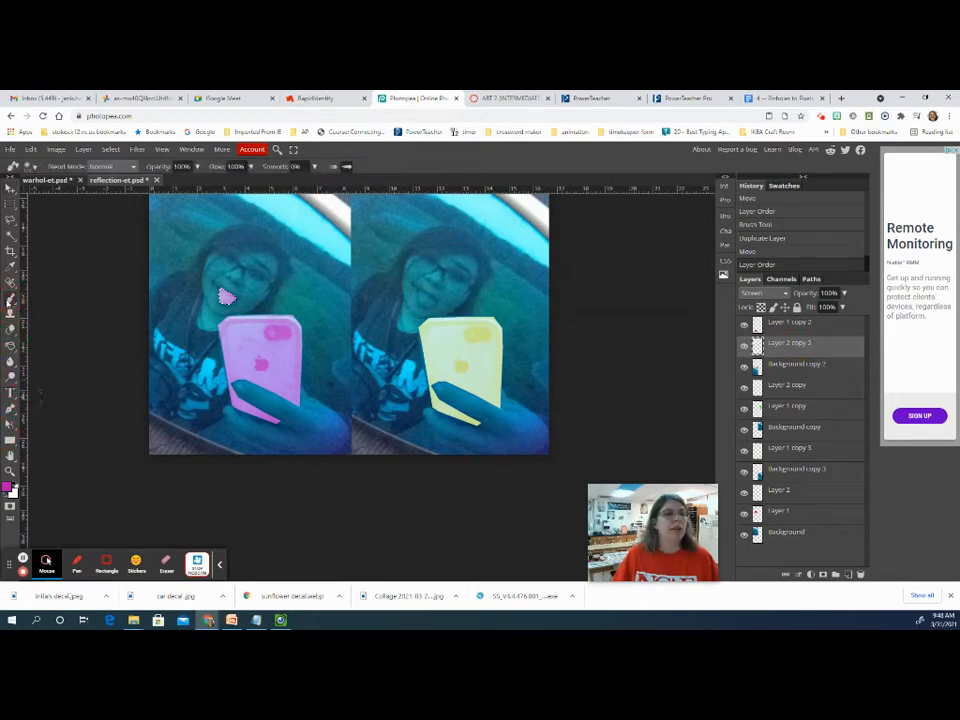
{"action": "left_click", "coordinate": [7, 487]}
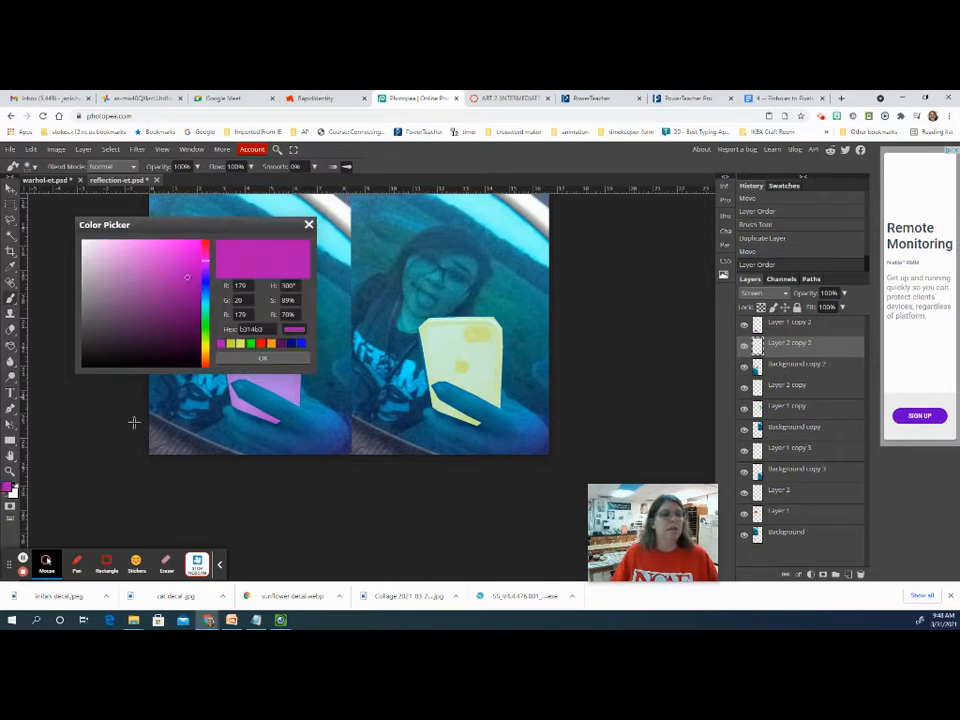
{"action": "left_click", "coordinate": [261, 343]}
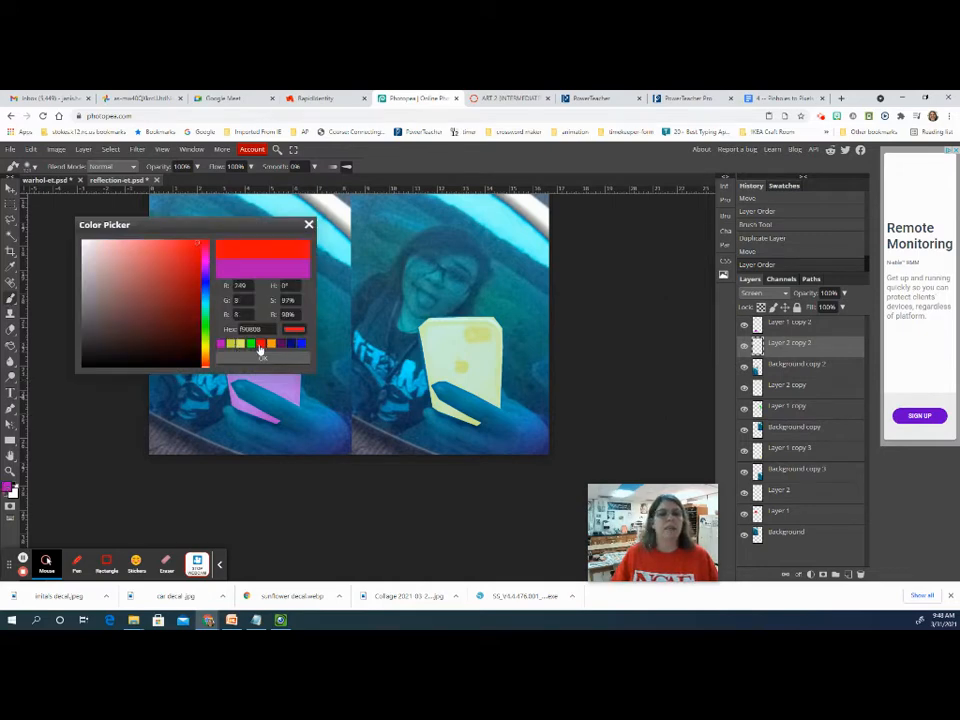
{"action": "left_click", "coordinate": [308, 226]}
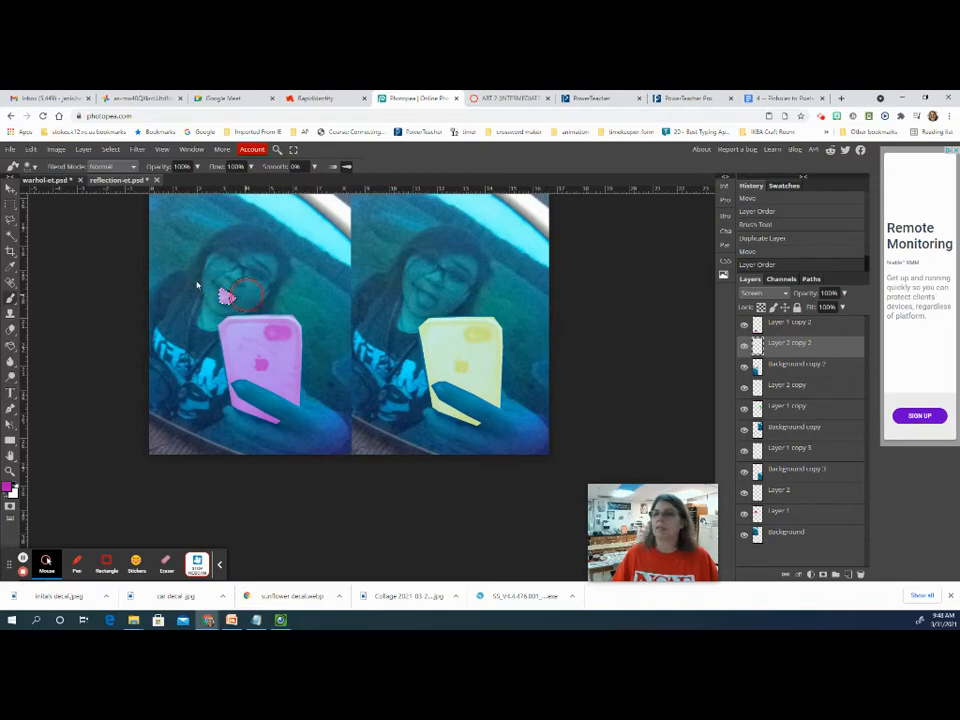
{"action": "mouse_move", "coordinate": [212, 298]}
{"action": "left_mouse_down"}
{"action": "mouse_move", "coordinate": [228, 318]}
{"action": "mouse_move", "coordinate": [214, 332]}
{"action": "left_mouse_up"}
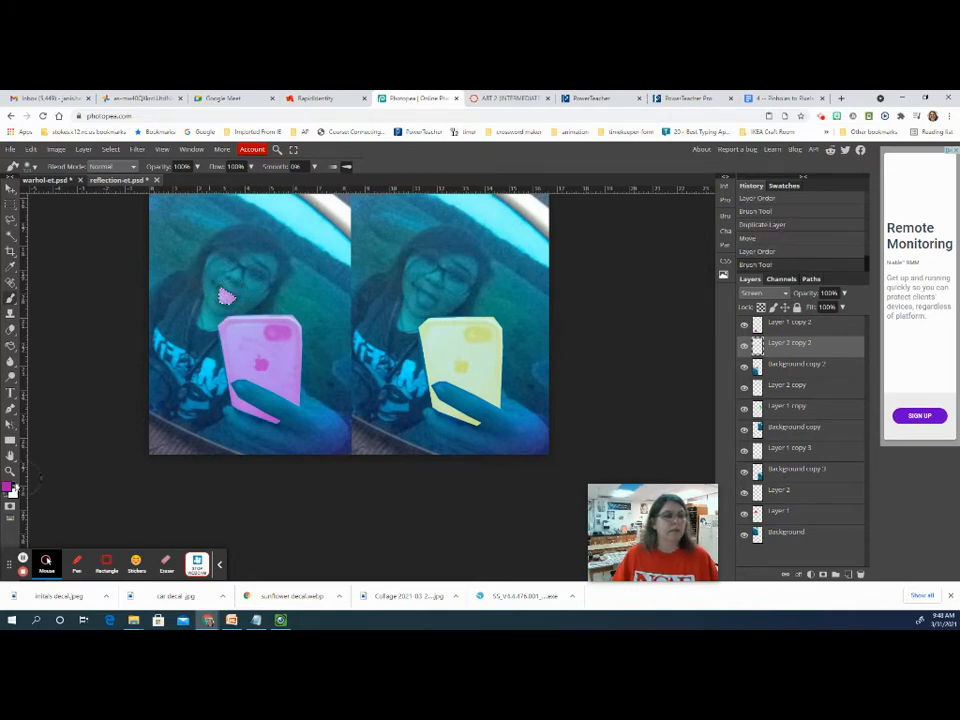
Step: Set the foreground colour to red (#f90808) and brush it over the selected tongue in the lower-left tile
{"action": "left_click", "coordinate": [8, 487]}
{"action": "left_click", "coordinate": [261, 344]}
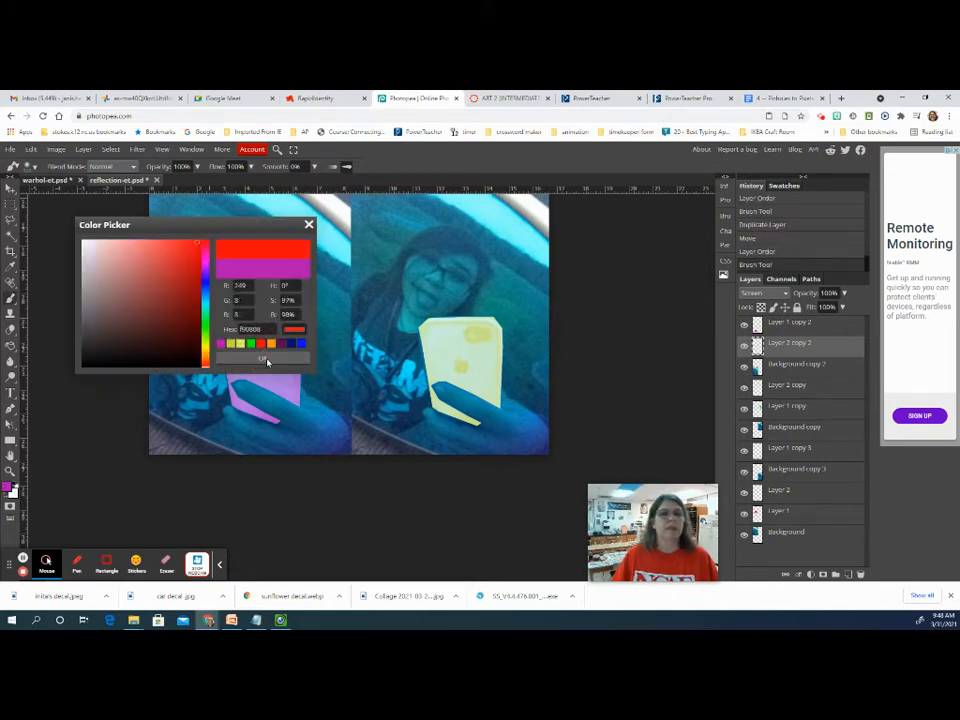
{"action": "left_click", "coordinate": [263, 357]}
{"action": "mouse_move", "coordinate": [203, 279]}
{"action": "left_mouse_down"}
{"action": "mouse_move", "coordinate": [208, 305]}
{"action": "mouse_move", "coordinate": [236, 317]}
{"action": "left_mouse_up"}
Step: Duplicate Layer 2 copy 2 and move the duplicate onto the tongue in the lower-right tile
{"action": "right_click", "coordinate": [790, 345]}
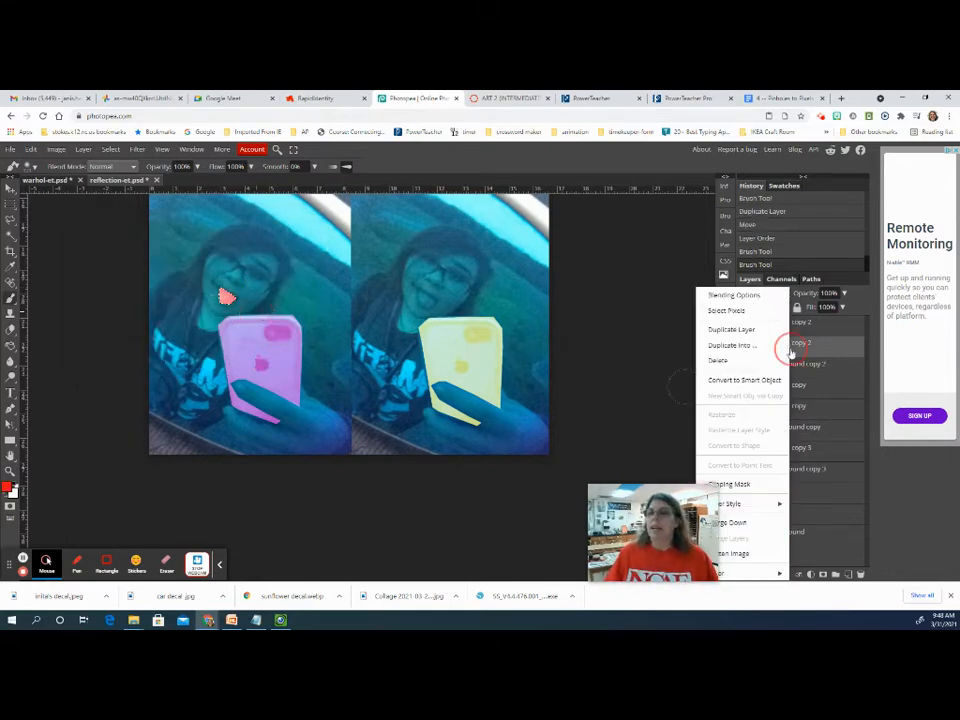
{"action": "left_click", "coordinate": [735, 333]}
{"action": "key", "text": "v"}
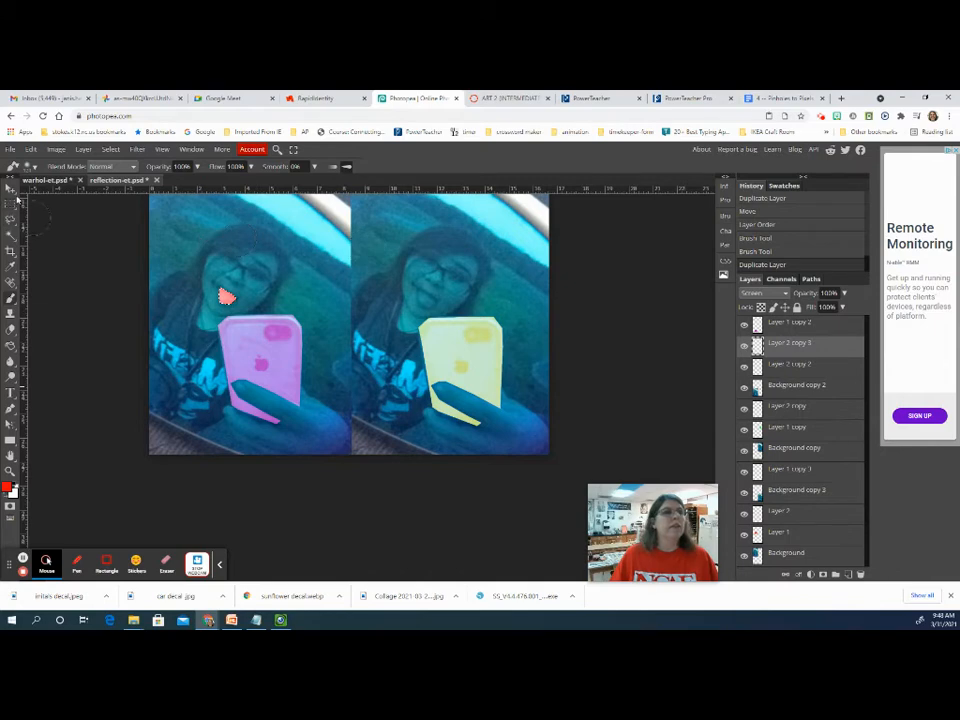
{"action": "left_click_drag", "start_coordinate": [226, 297], "coordinate": [426, 300]}
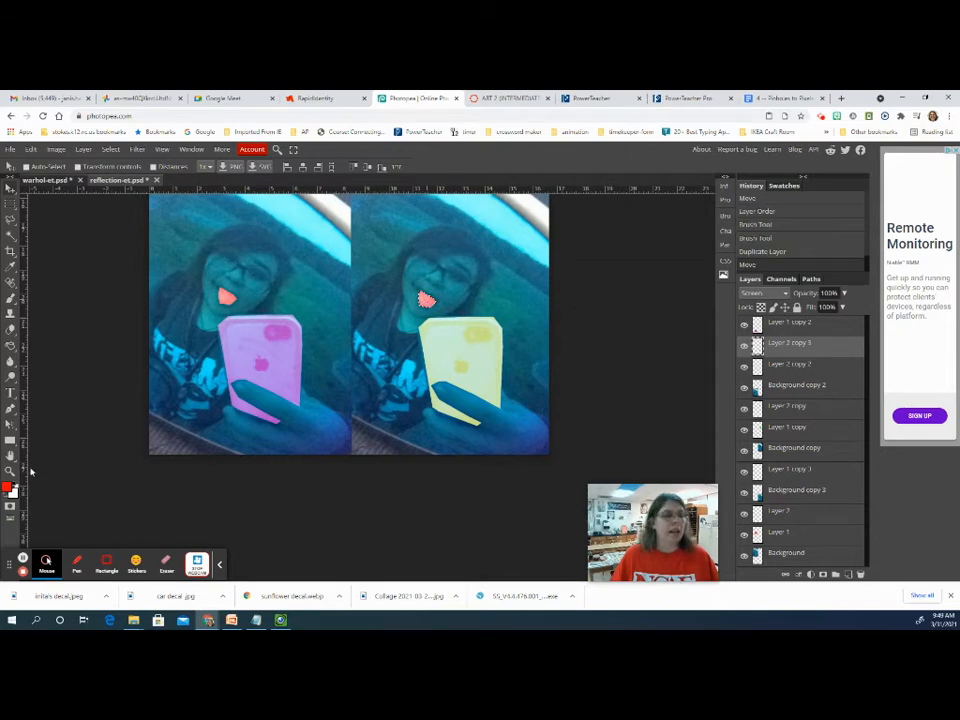
Step: Set the foreground colour to bright green and brush it over the selected tongue in the lower-right tile
{"action": "left_click", "coordinate": [7, 486]}
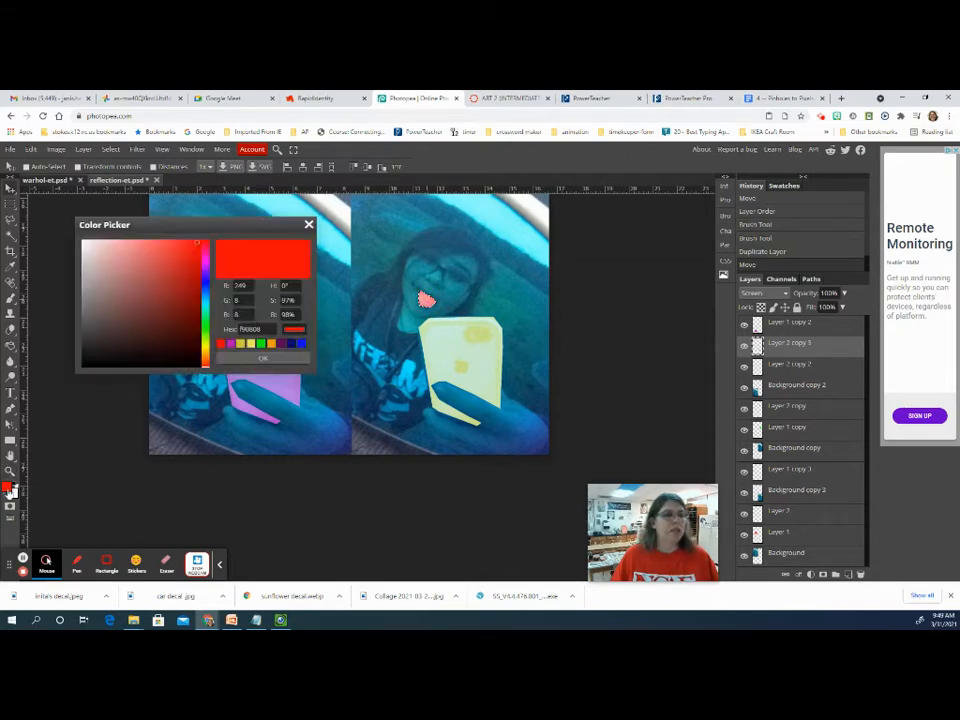
{"action": "left_click", "coordinate": [261, 344]}
{"action": "left_click", "coordinate": [309, 224]}
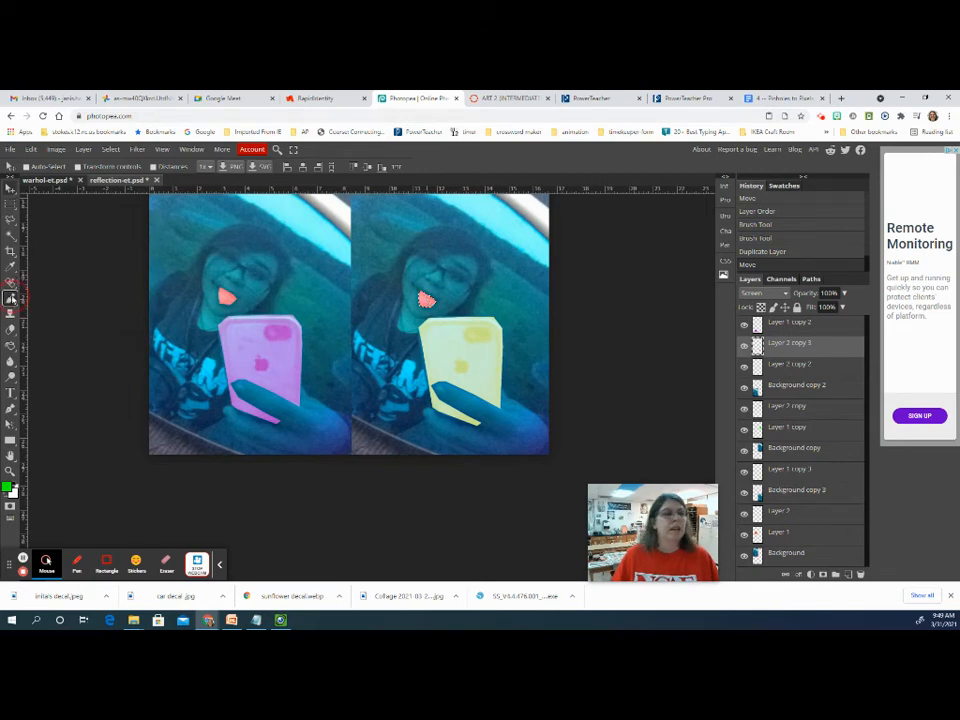
{"action": "left_click", "coordinate": [10, 297]}
{"action": "mouse_move", "coordinate": [420, 298]}
{"action": "left_mouse_down"}
{"action": "mouse_move", "coordinate": [440, 314]}
{"action": "mouse_move", "coordinate": [428, 318]}
{"action": "left_mouse_up"}
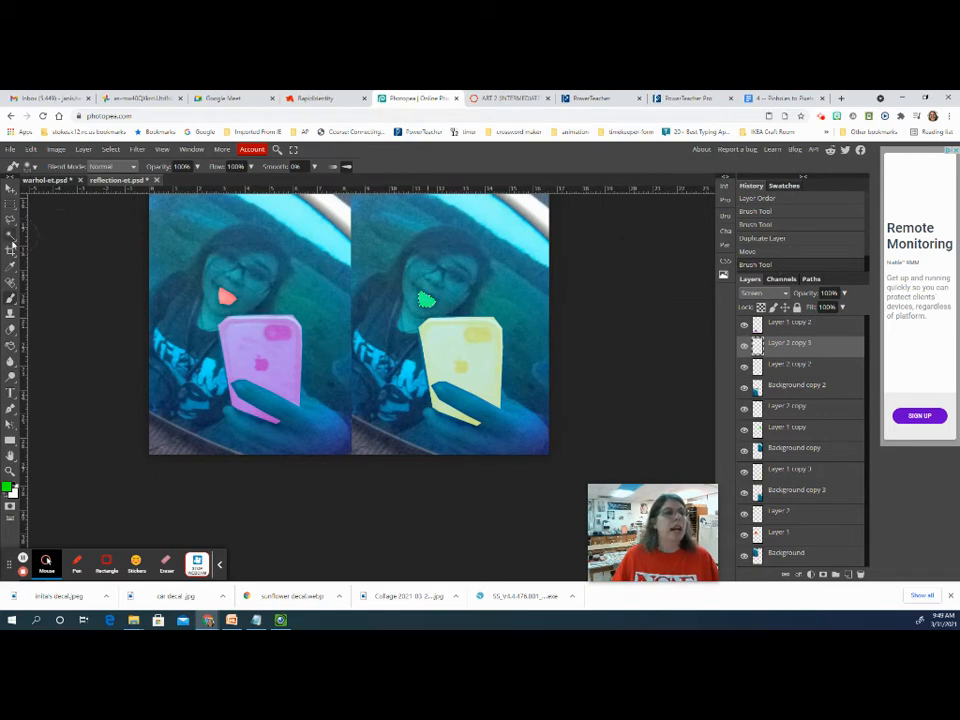
Step: Bring the whole four-tile image into view and deselect the tongue selection
{"action": "left_click", "coordinate": [10, 470]}
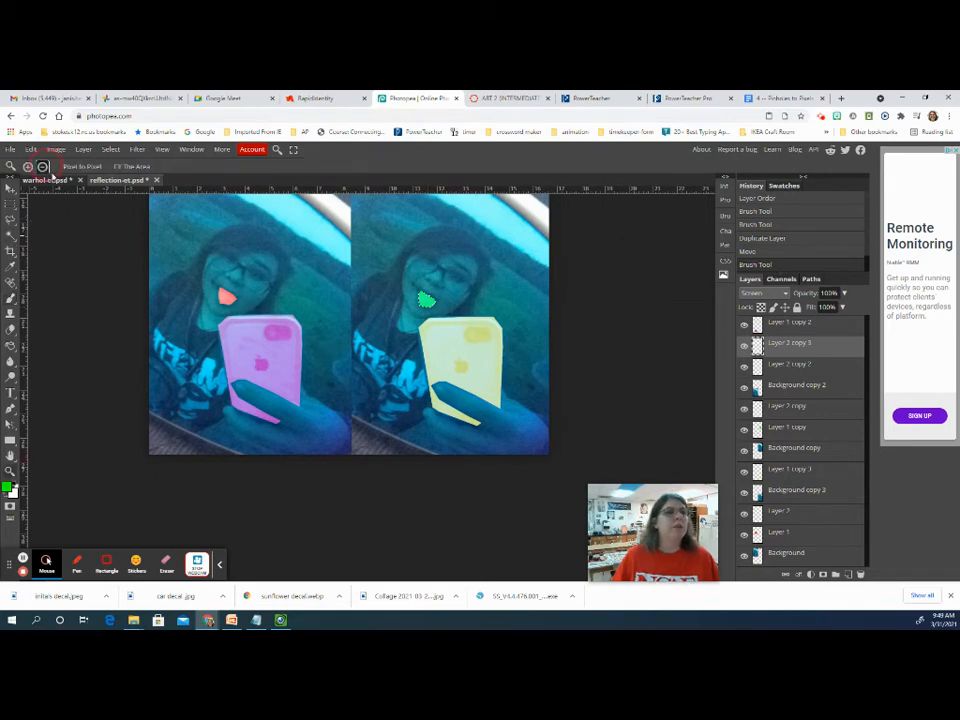
{"action": "left_click", "coordinate": [104, 280], "text": "alt"}
{"action": "left_click", "coordinate": [190, 303], "text": "alt"}
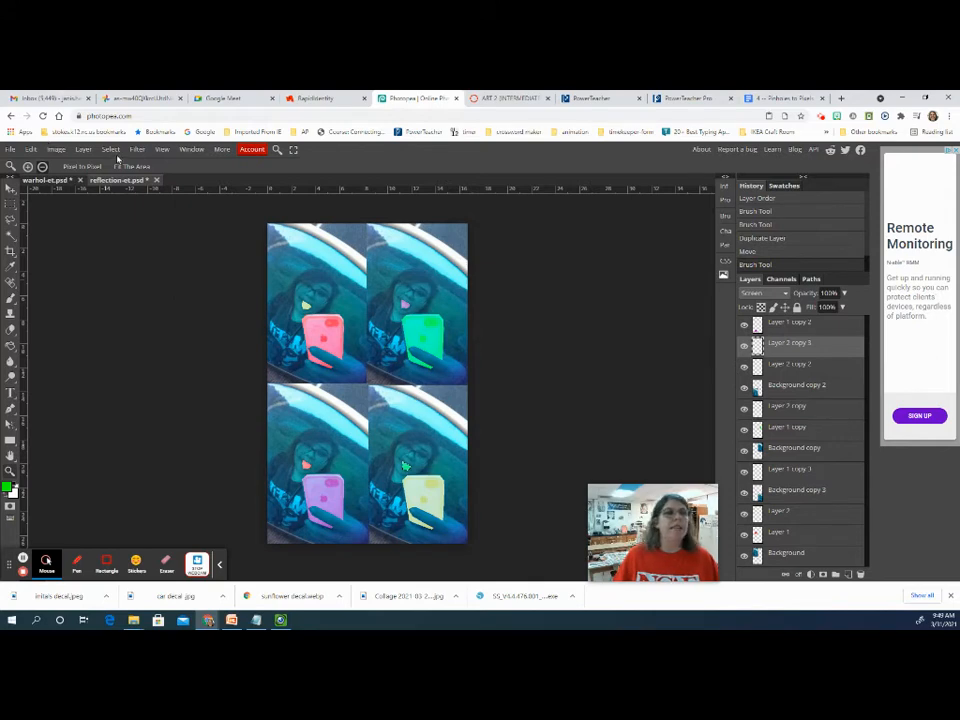
{"action": "left_click", "coordinate": [110, 149]}
{"action": "left_click", "coordinate": [124, 179]}
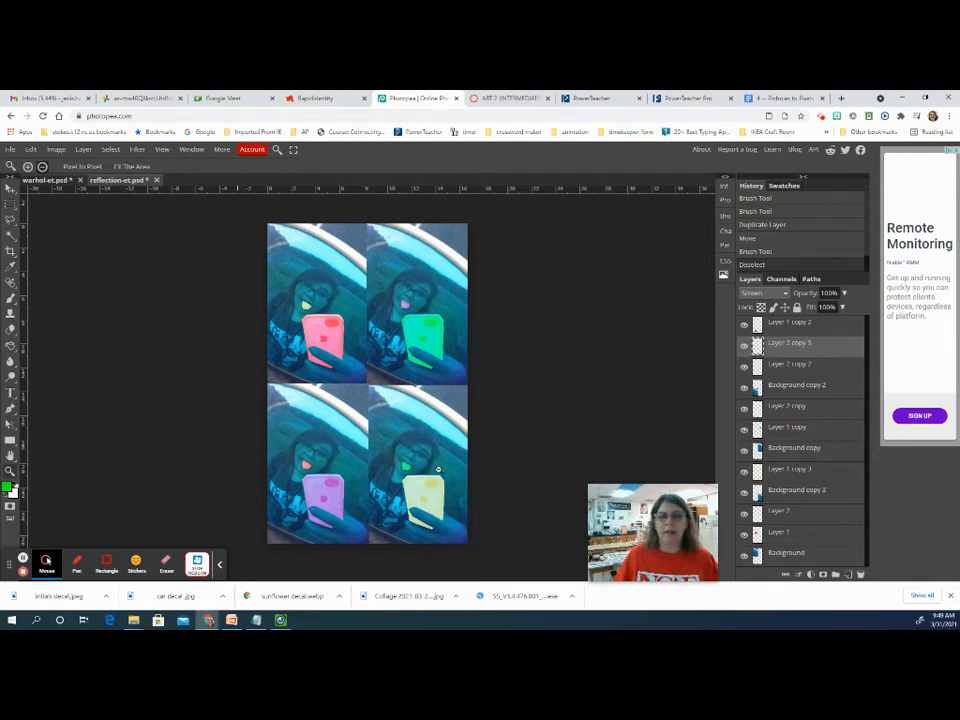
Step: Erase the sharp corners of the green tongue patch on Layer 2 copy 3 to round its outline
{"action": "left_click", "coordinate": [28, 167]}
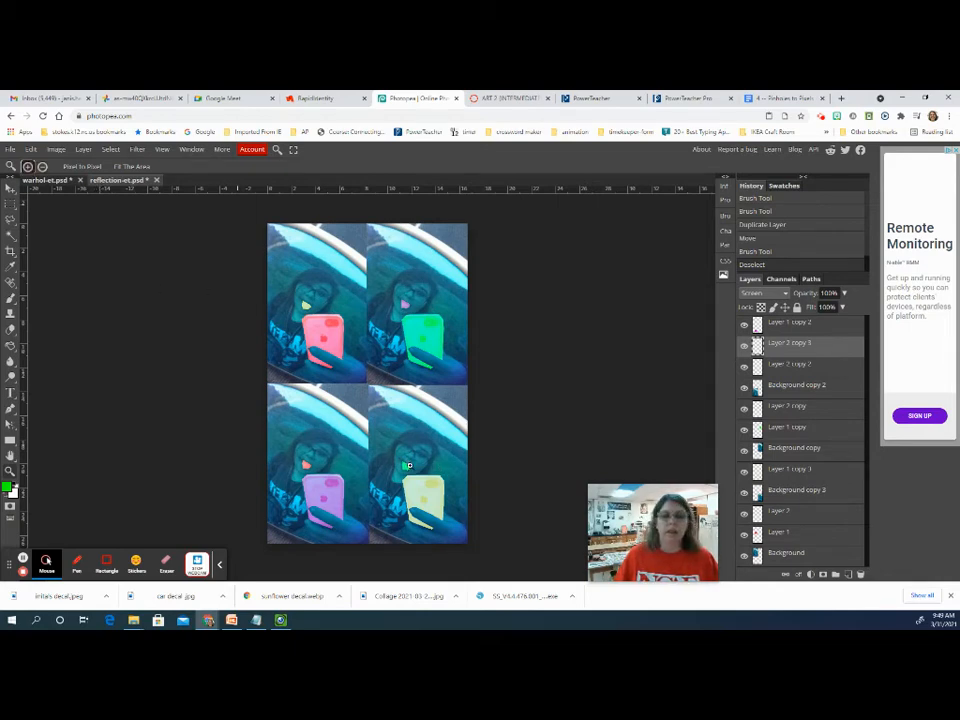
{"action": "scroll", "coordinate": [407, 464], "scroll_direction": "up", "scroll_amount": 6}
{"action": "scroll", "coordinate": [402, 392], "scroll_direction": "down", "scroll_amount": 1}
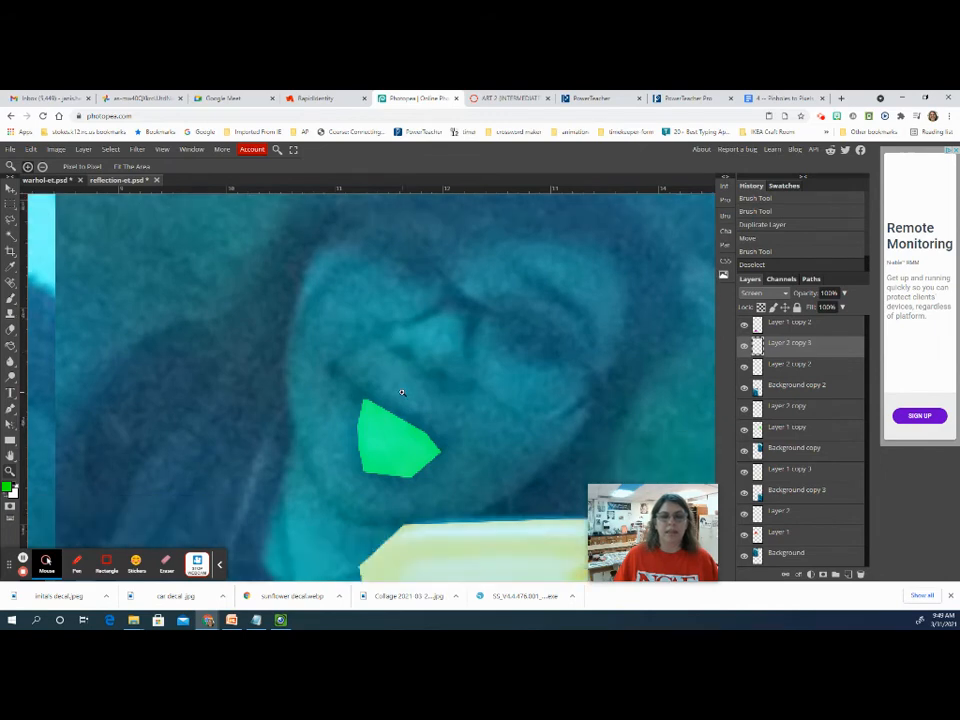
{"action": "scroll", "coordinate": [402, 392], "scroll_direction": "down", "scroll_amount": 1}
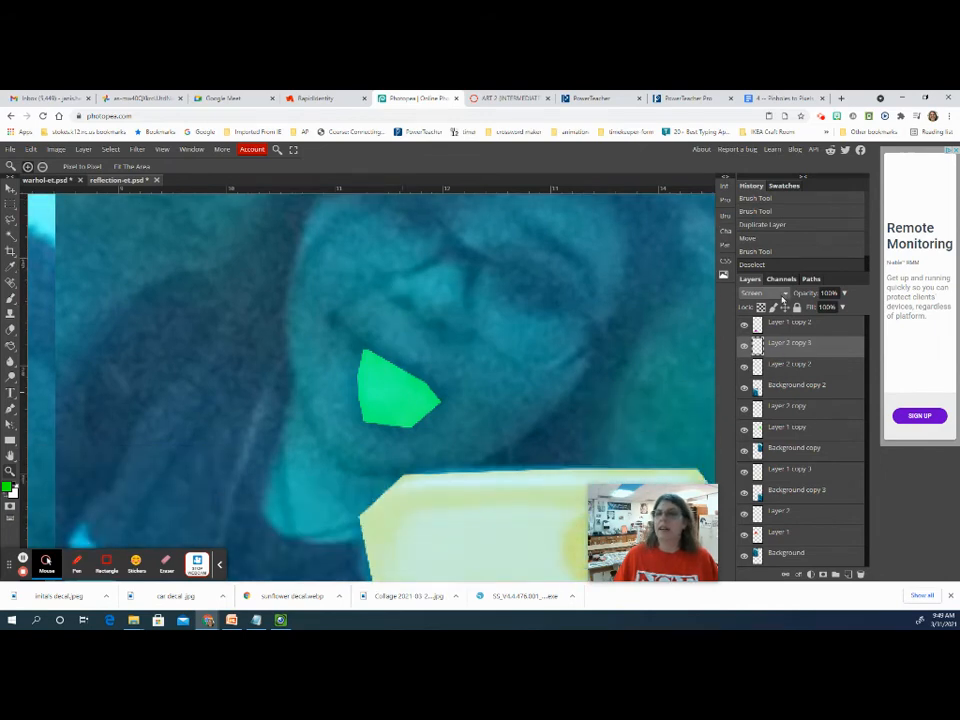
{"action": "left_click", "coordinate": [744, 347]}
{"action": "left_click", "coordinate": [744, 347]}
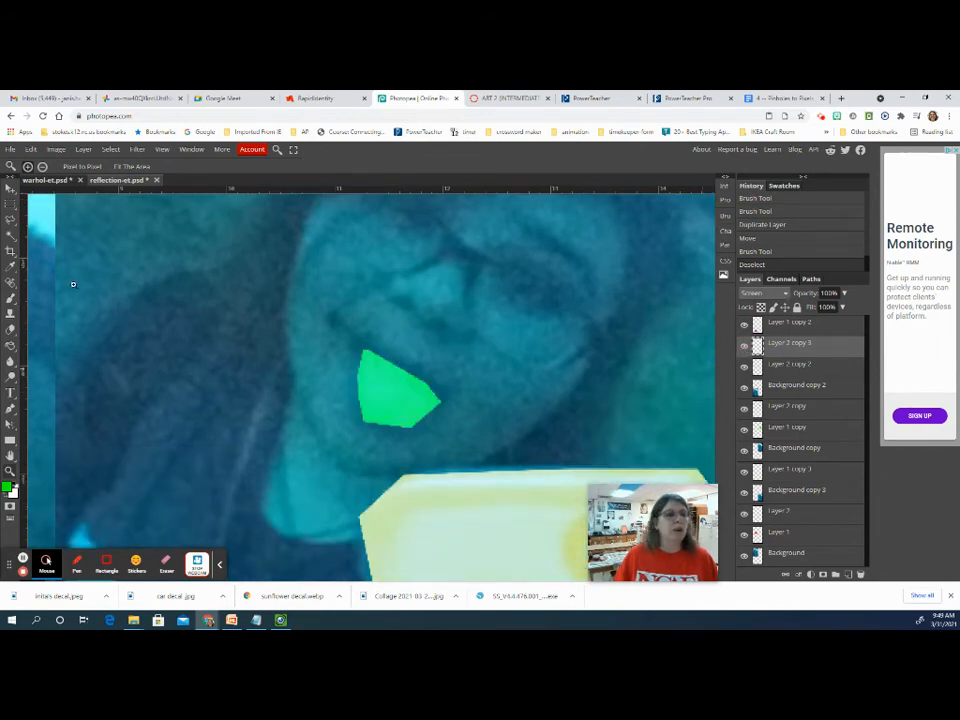
{"action": "left_click", "coordinate": [10, 330]}
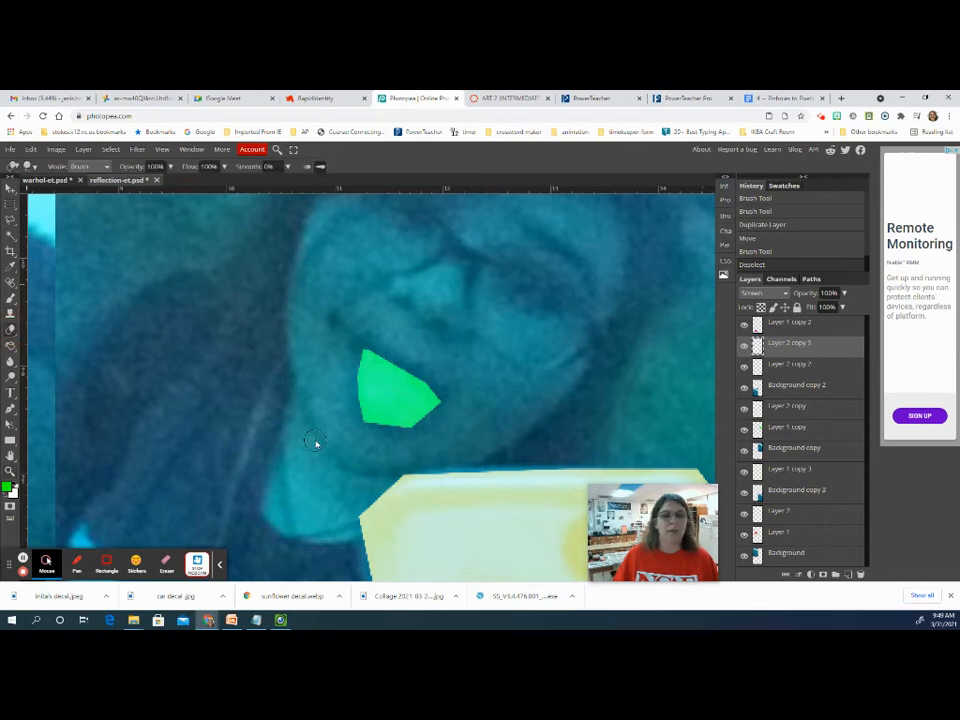
{"action": "left_click", "coordinate": [33, 166]}
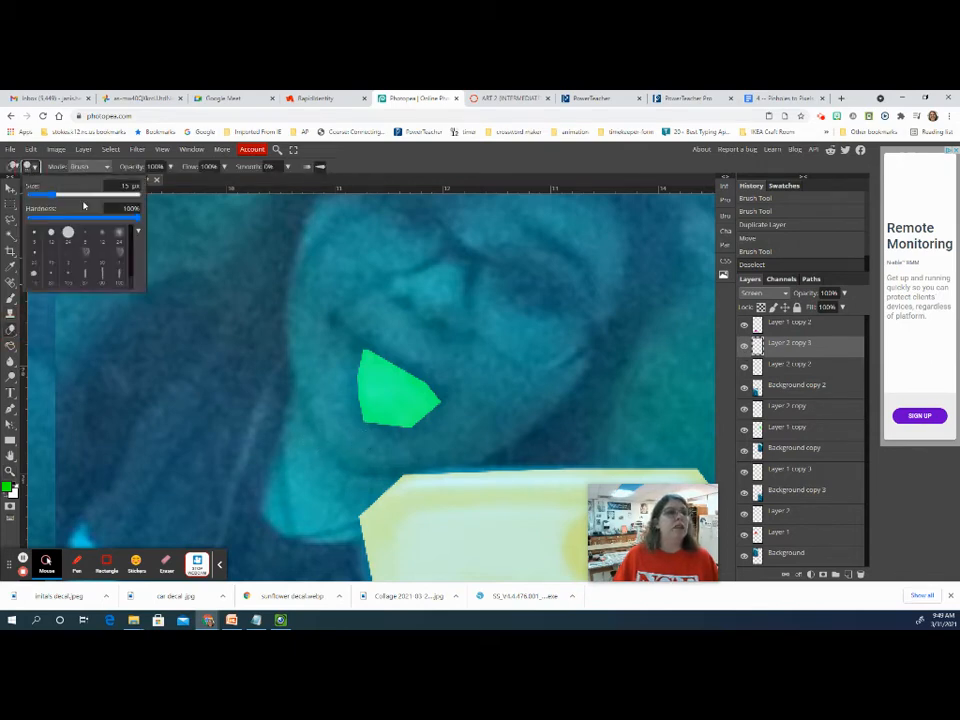
{"action": "left_click", "coordinate": [354, 437]}
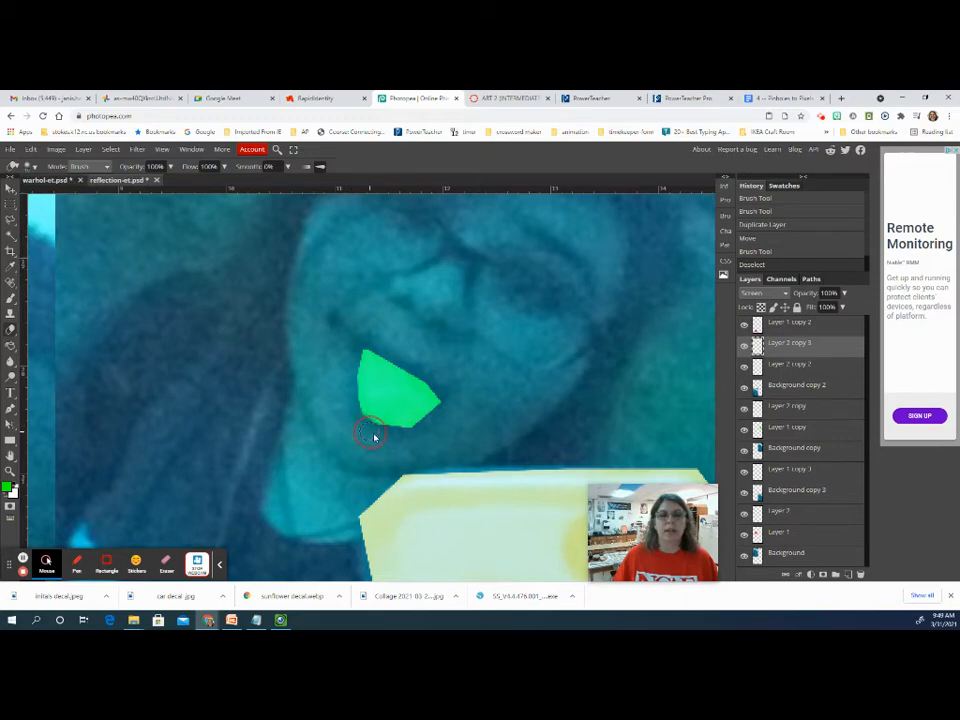
{"action": "left_click_drag", "start_coordinate": [453, 382], "coordinate": [409, 351]}
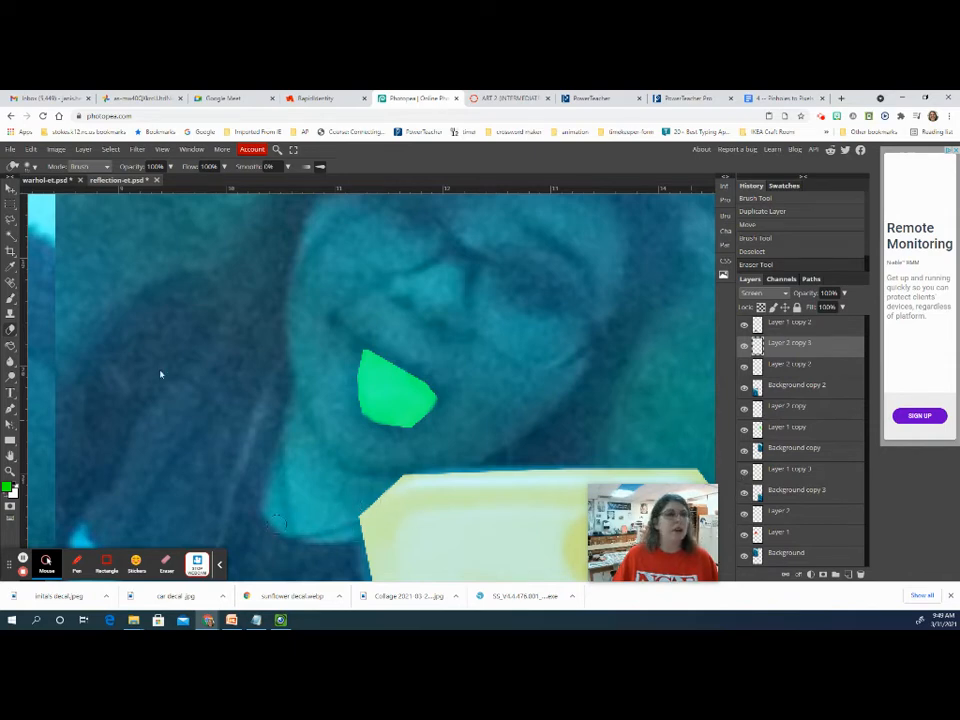
Step: Zoom out and examine the recoloured phones and tongues across the four tiles
{"action": "left_click", "coordinate": [12, 472]}
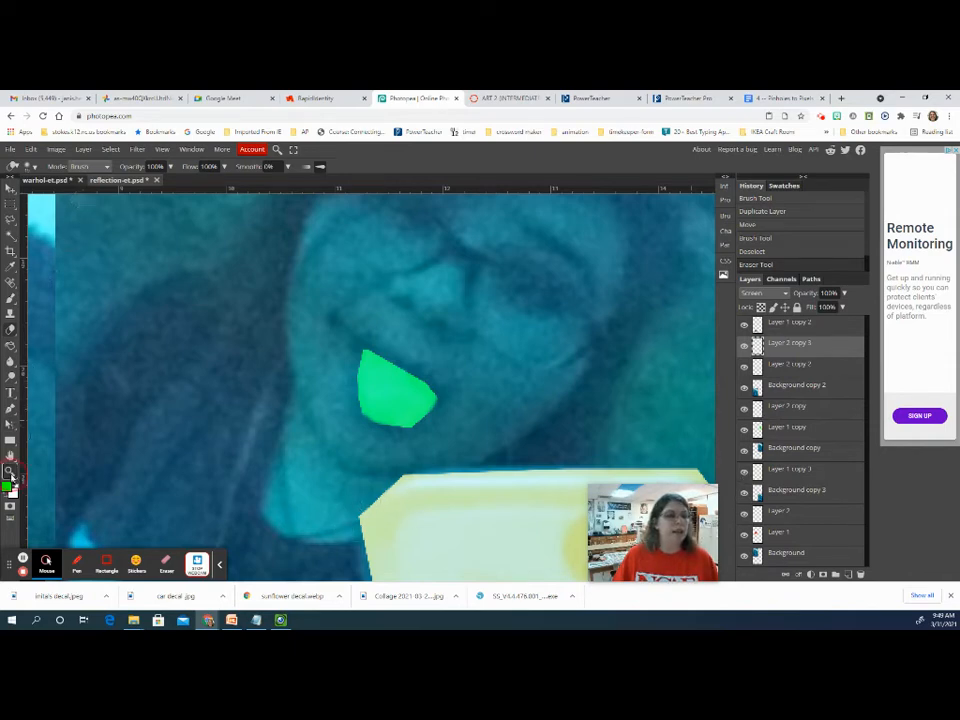
{"action": "left_click", "coordinate": [189, 267], "text": "alt"}
{"action": "left_click", "coordinate": [189, 267]}
{"action": "left_click", "coordinate": [189, 267]}
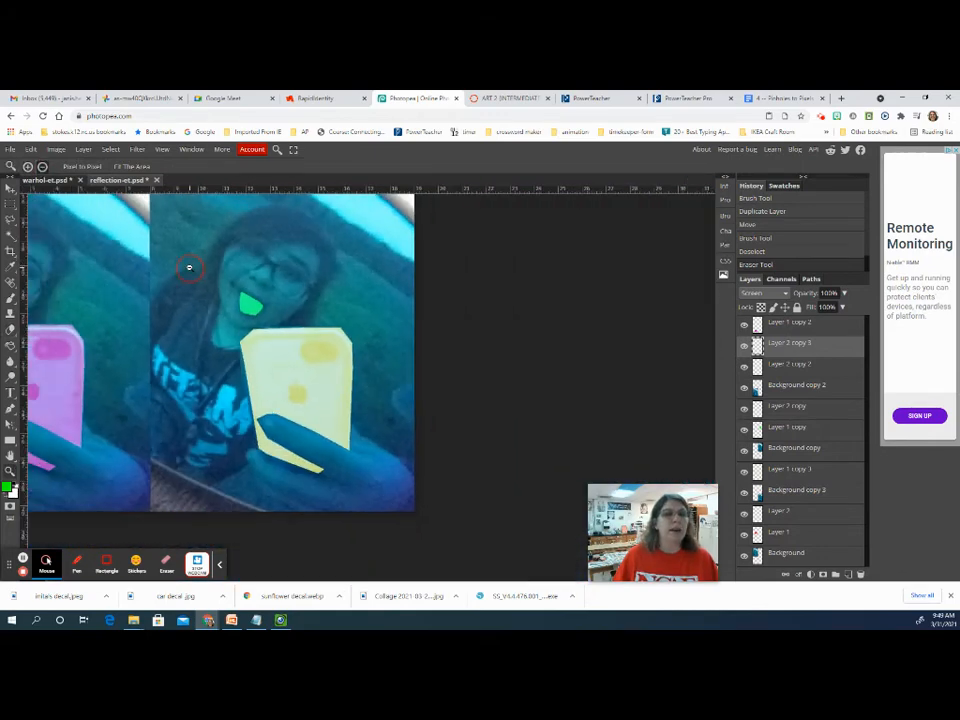
{"action": "left_click", "coordinate": [189, 267]}
{"action": "left_click", "coordinate": [189, 267]}
{"action": "scroll", "coordinate": [208, 330], "scroll_direction": "up", "scroll_amount": 3}
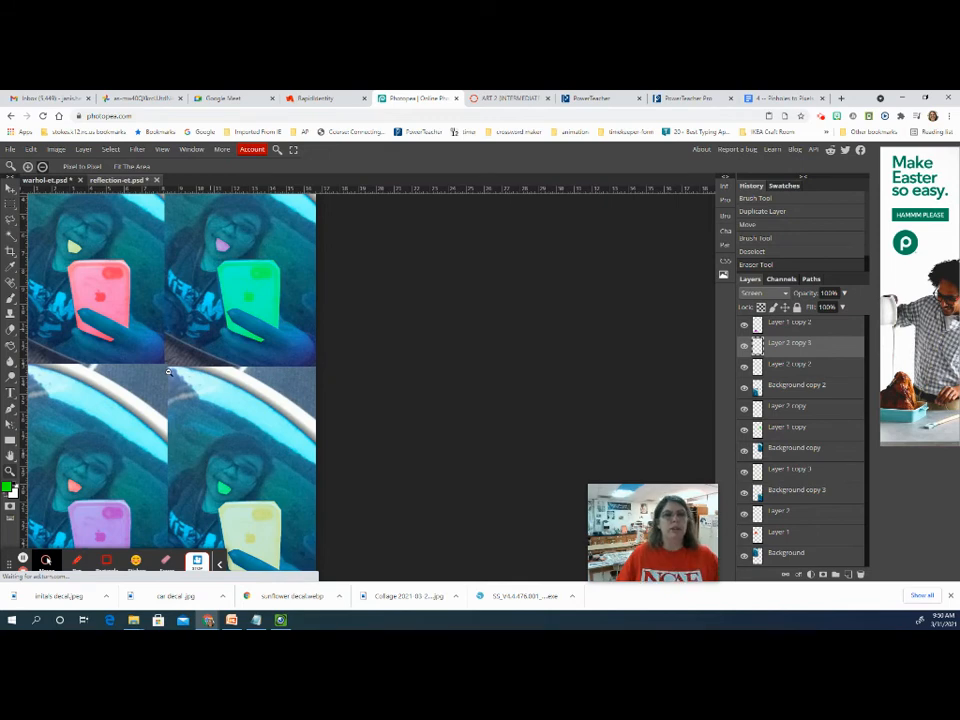
{"action": "left_click_drag", "start_coordinate": [159, 305], "coordinate": [336, 368]}
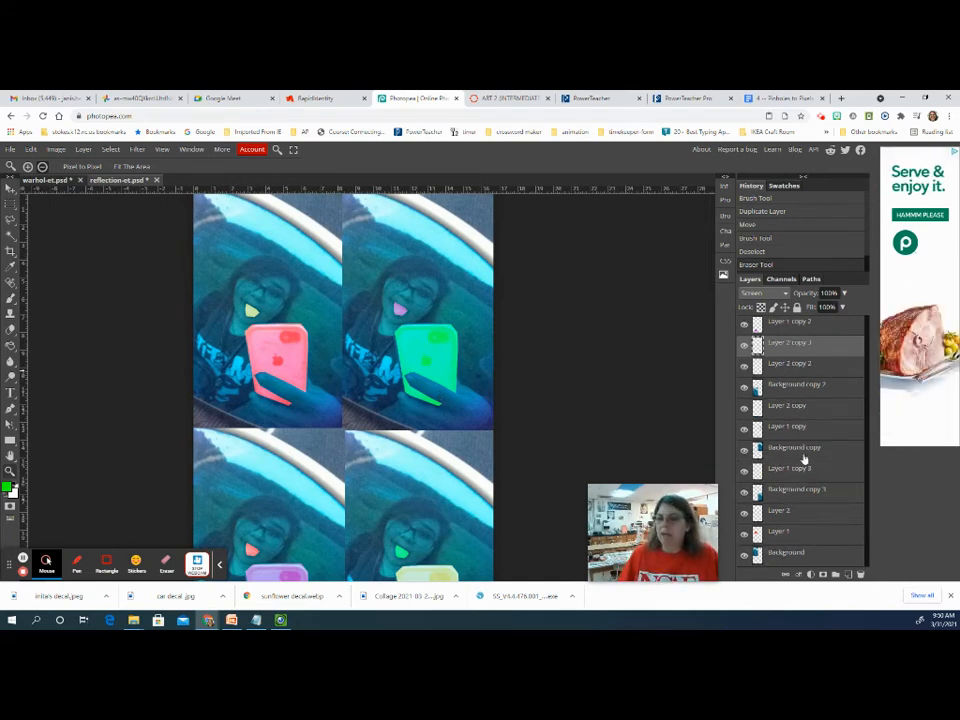
Step: Select the Background layer and save the document as reflection-et.psd
{"action": "left_click", "coordinate": [817, 555]}
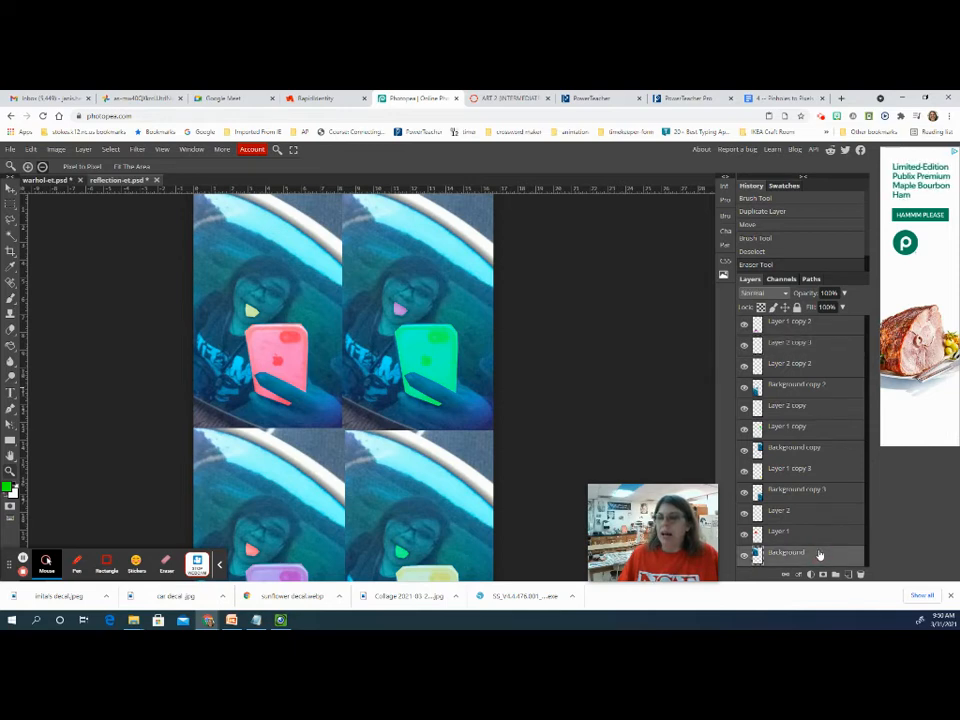
{"action": "left_click", "coordinate": [10, 149]}
{"action": "left_click", "coordinate": [55, 264]}
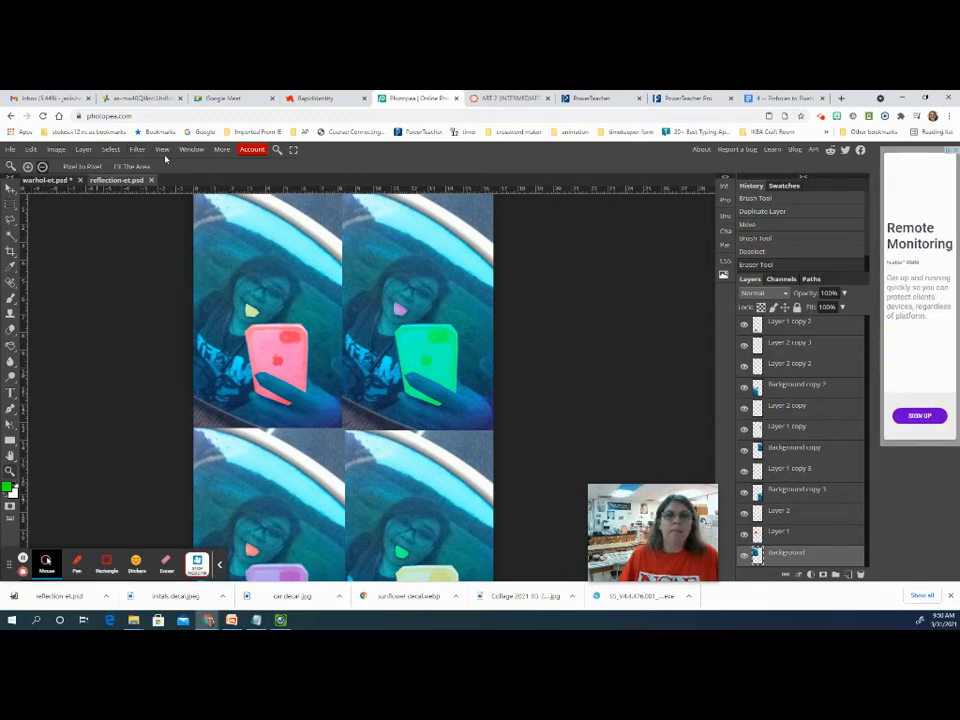
Step: Try the Soft Light blend mode on Background copy 2 and set it back to Normal
{"action": "left_click", "coordinate": [786, 295]}
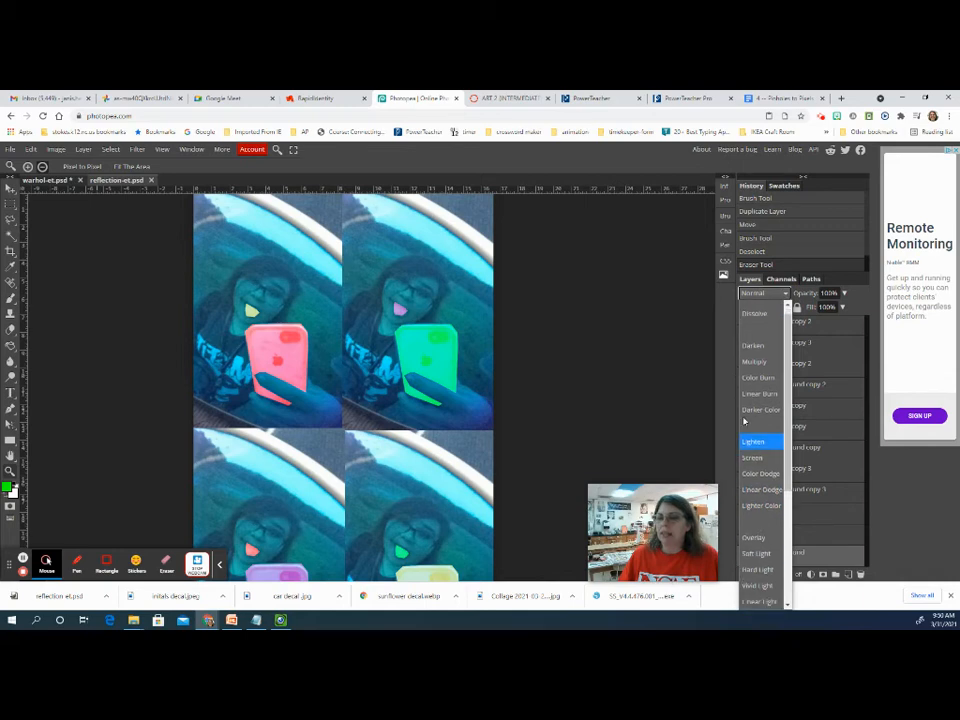
{"action": "left_click", "coordinate": [641, 292]}
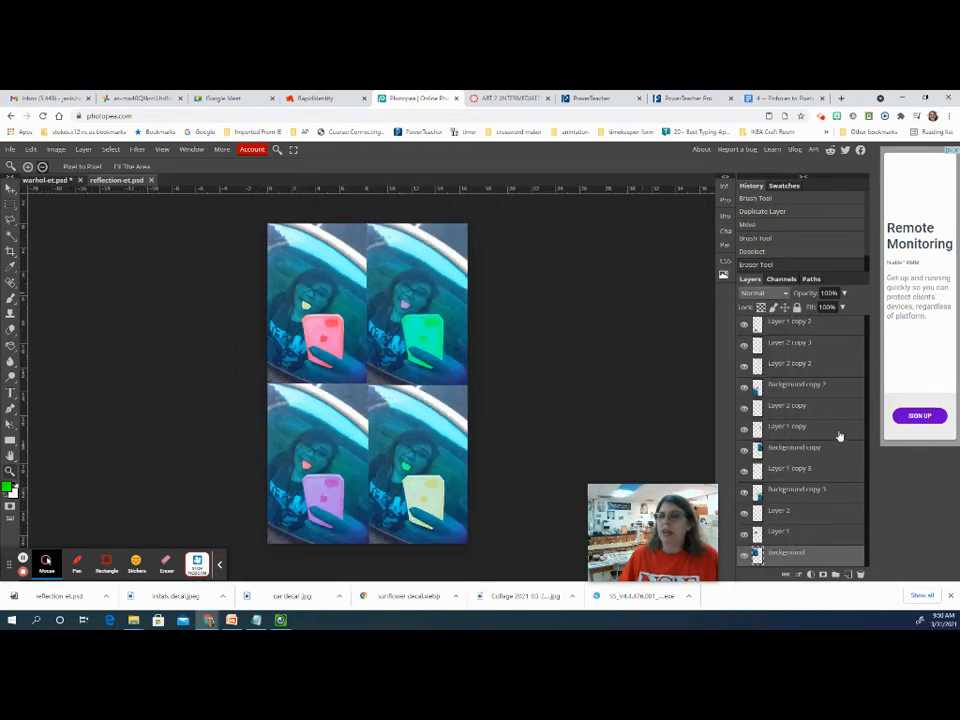
{"action": "left_click", "coordinate": [744, 389]}
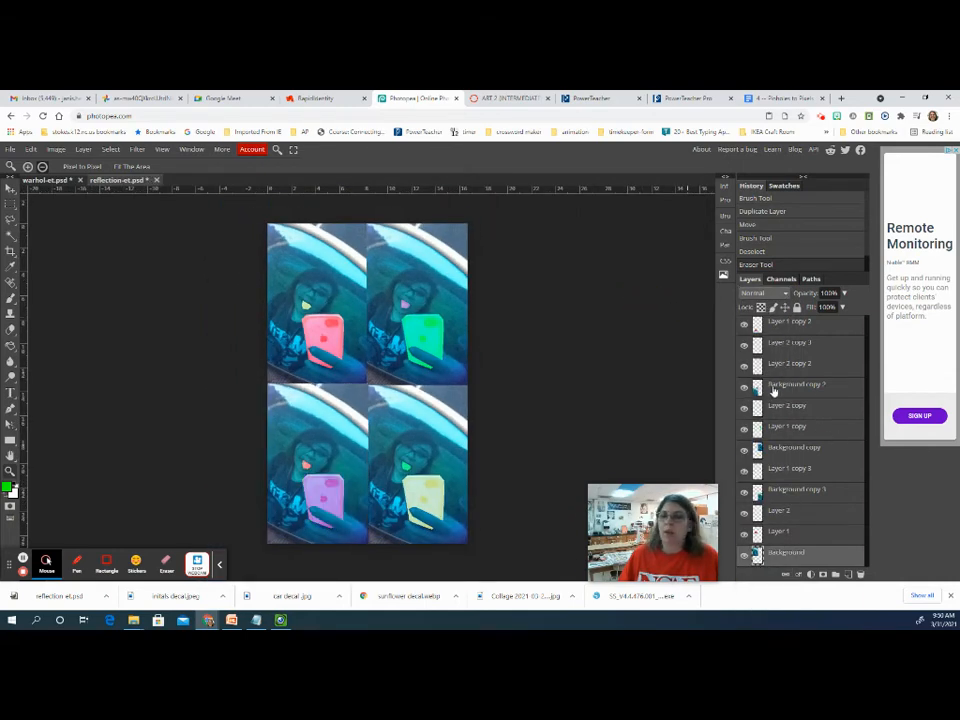
{"action": "left_click", "coordinate": [759, 389]}
{"action": "left_click", "coordinate": [779, 294]}
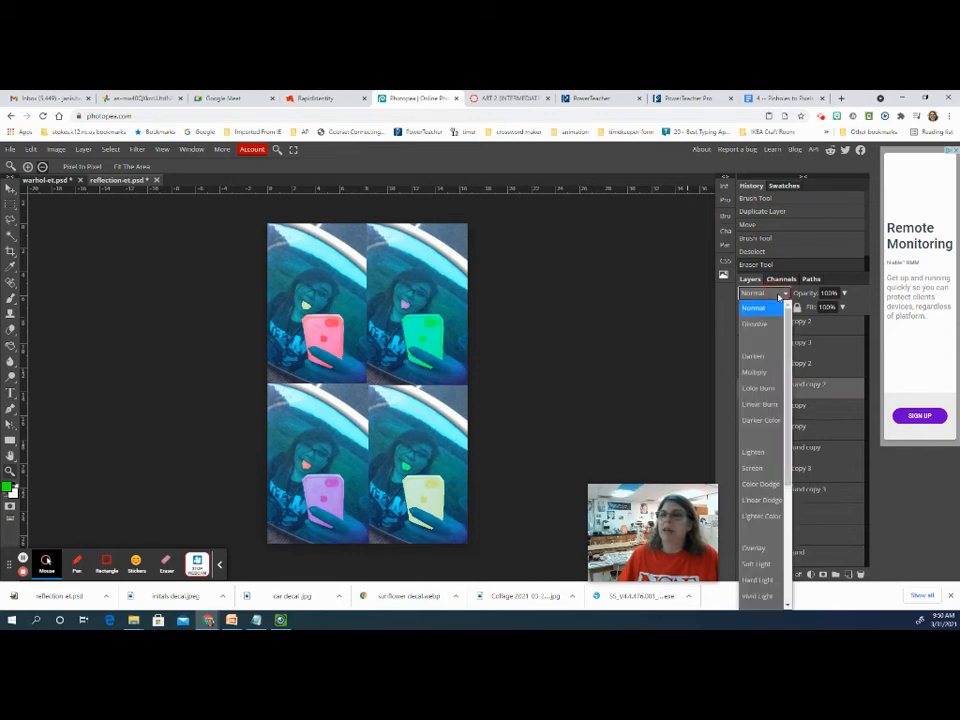
{"action": "left_click", "coordinate": [767, 567]}
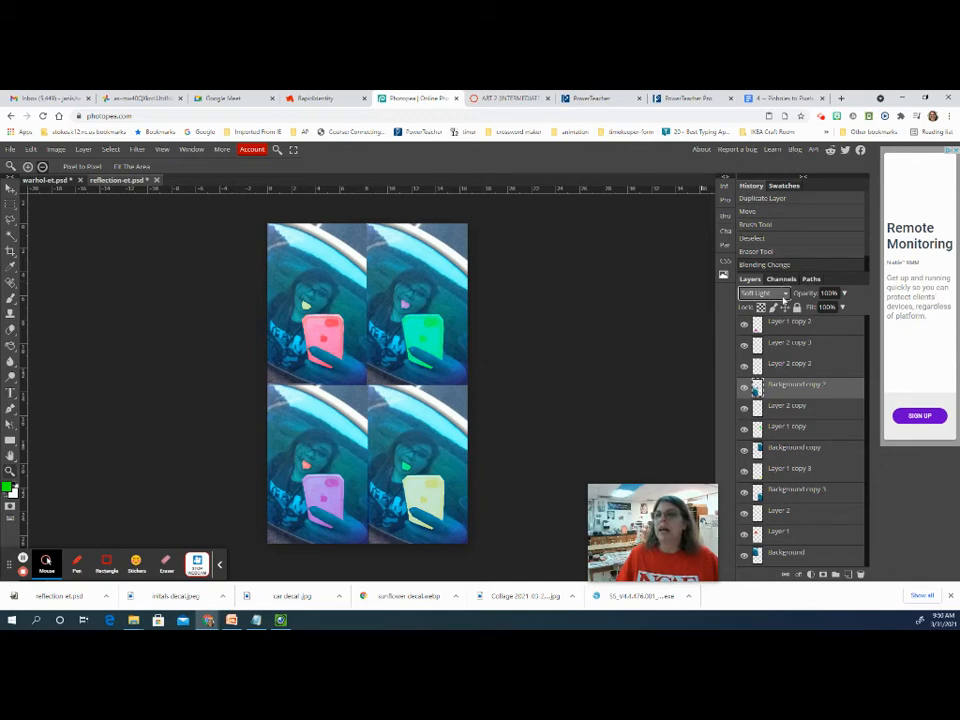
{"action": "left_click", "coordinate": [786, 293]}
{"action": "left_click", "coordinate": [768, 307]}
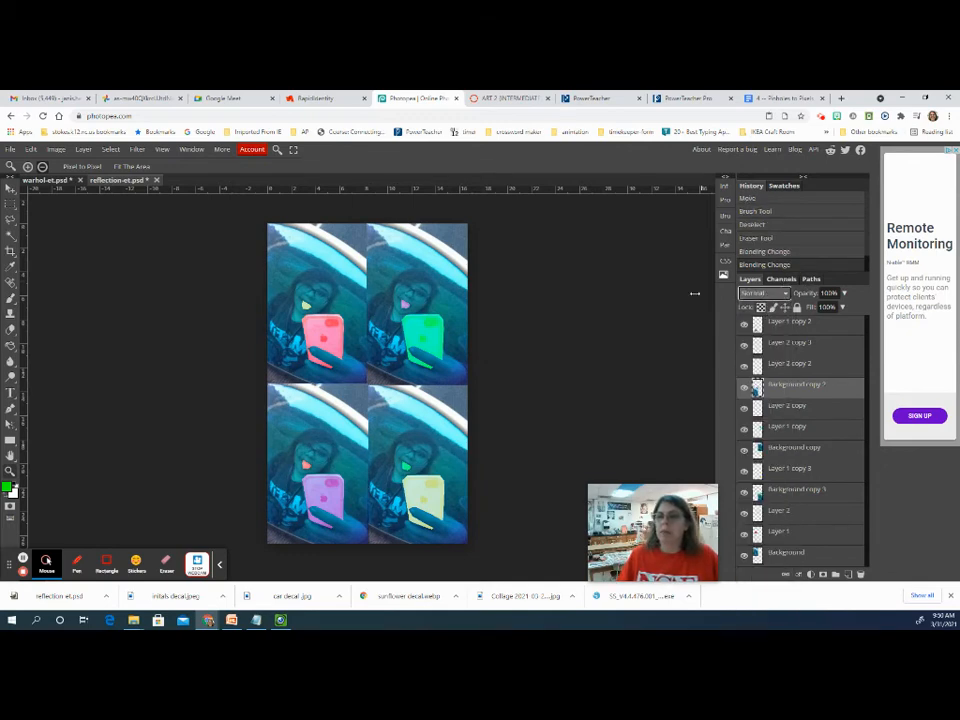
Step: Apply the Filter Gallery's Sponge effect with brush size 4 to Background copy 2 in the lower-left tile
{"action": "left_click", "coordinate": [137, 149]}
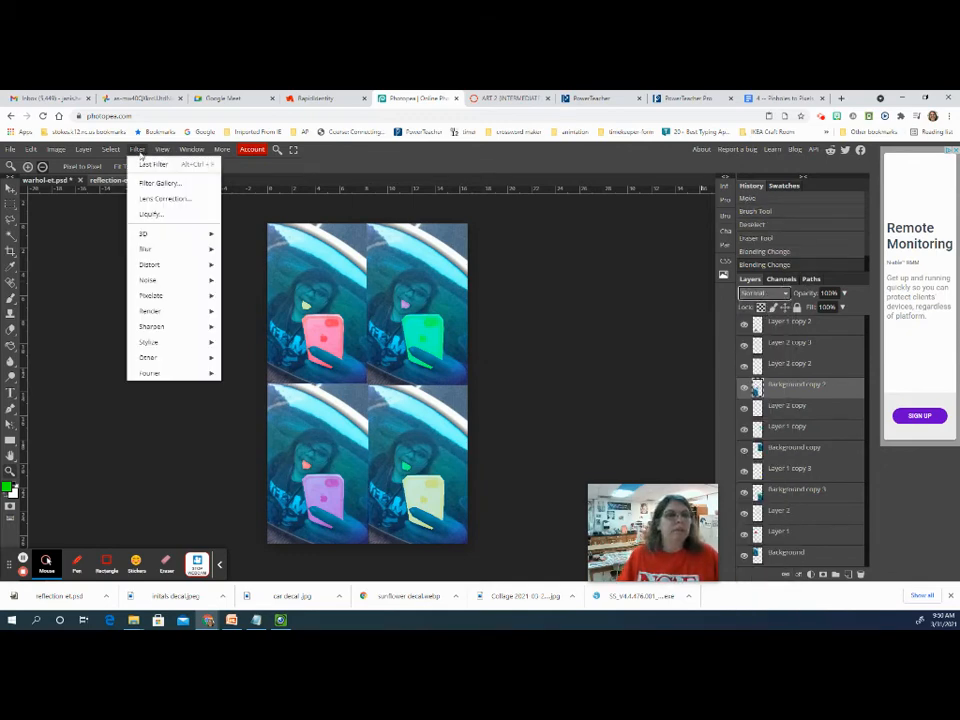
{"action": "left_click", "coordinate": [158, 183]}
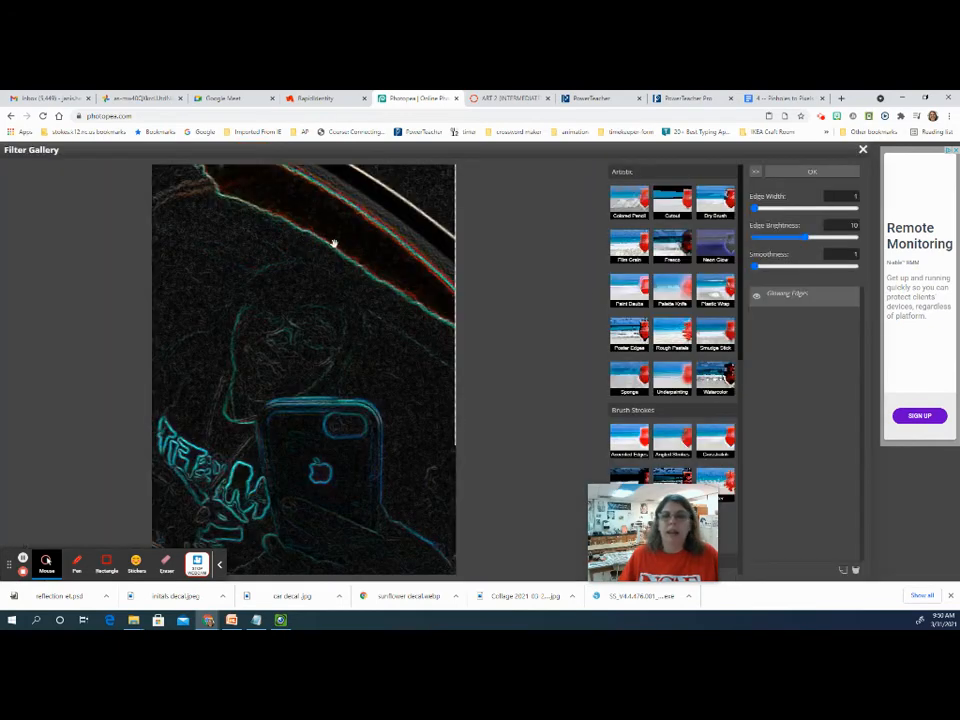
{"action": "left_click", "coordinate": [629, 333]}
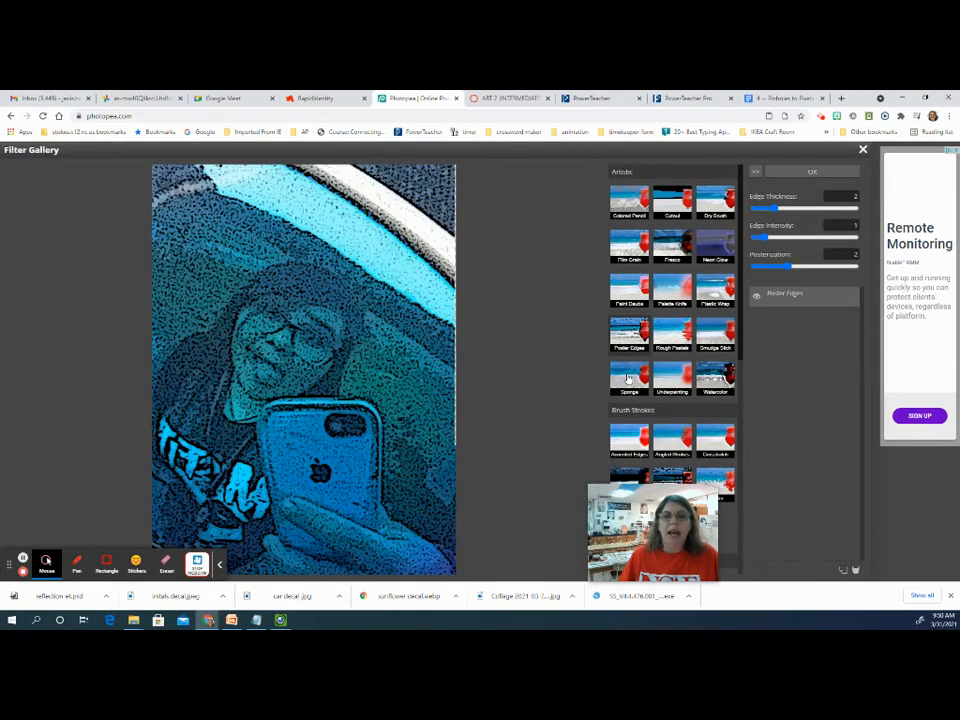
{"action": "left_click", "coordinate": [629, 377]}
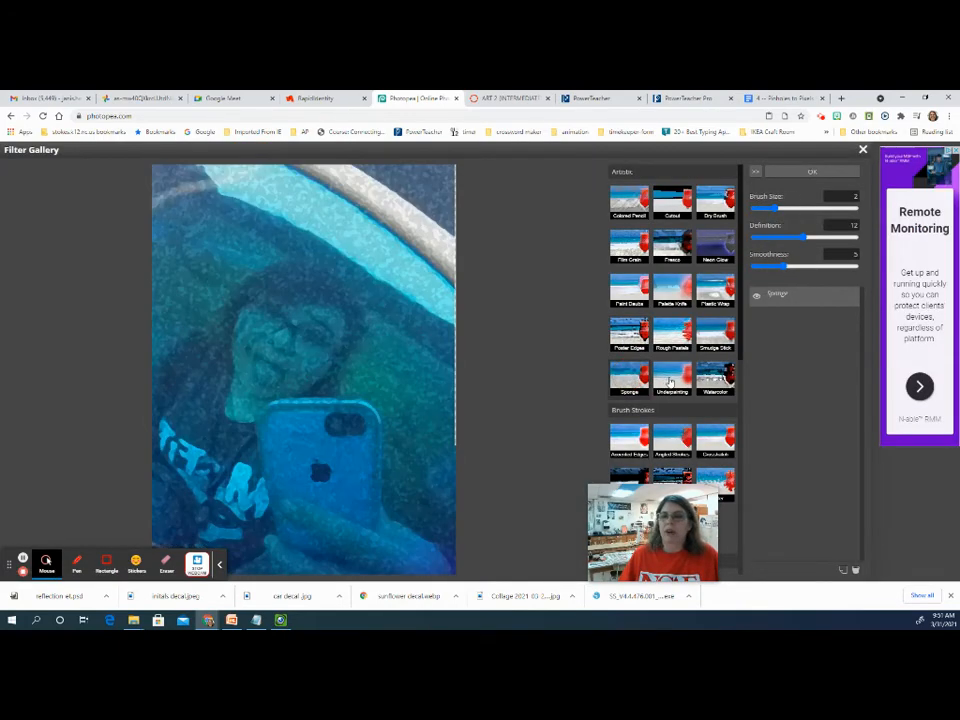
{"action": "left_click", "coordinate": [671, 379]}
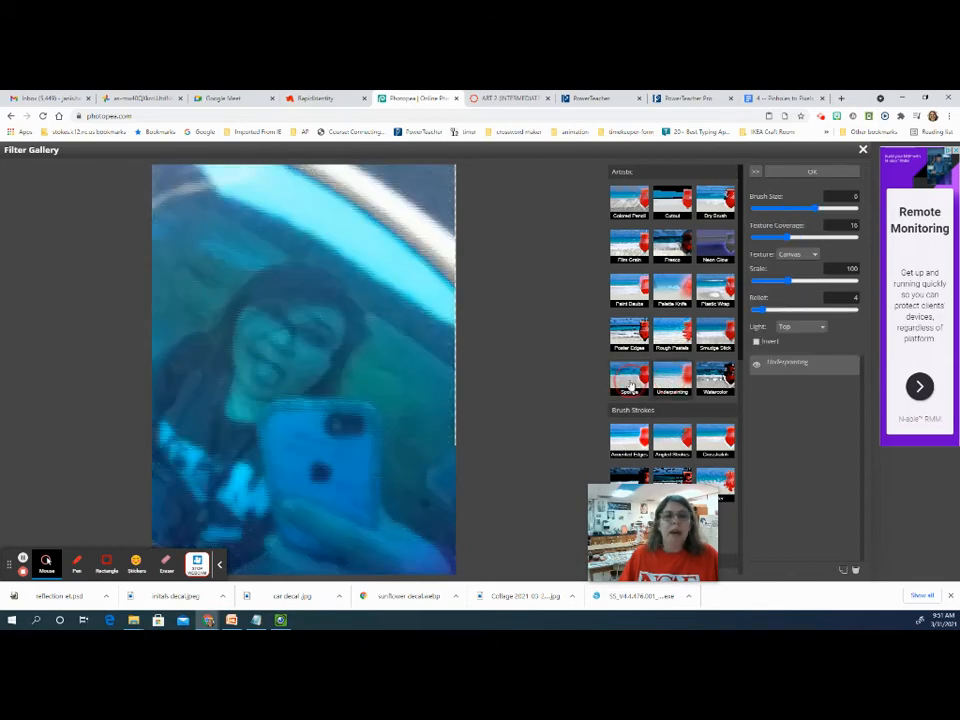
{"action": "left_click", "coordinate": [630, 382]}
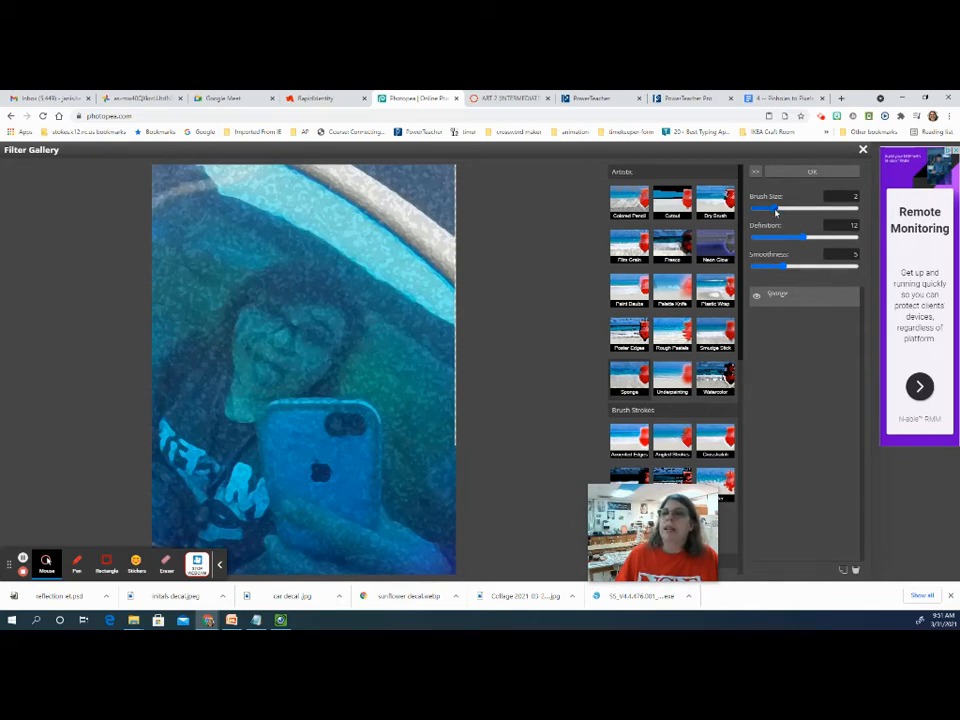
{"action": "left_click", "coordinate": [775, 208]}
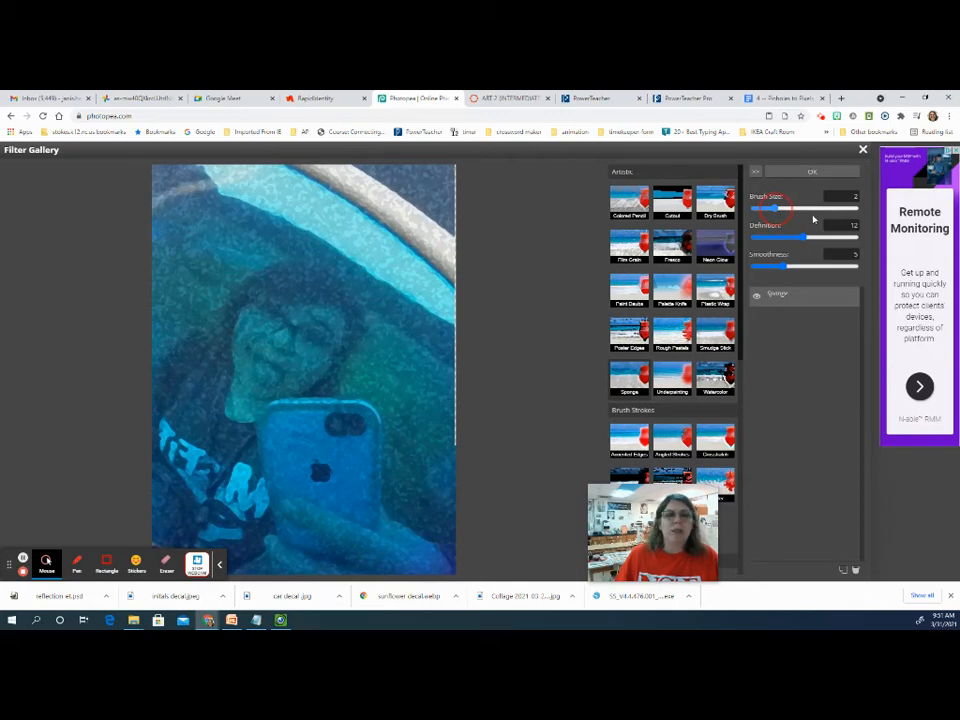
{"action": "left_click_drag", "start_coordinate": [814, 219], "coordinate": [815, 209]}
{"action": "left_click", "coordinate": [815, 211]}
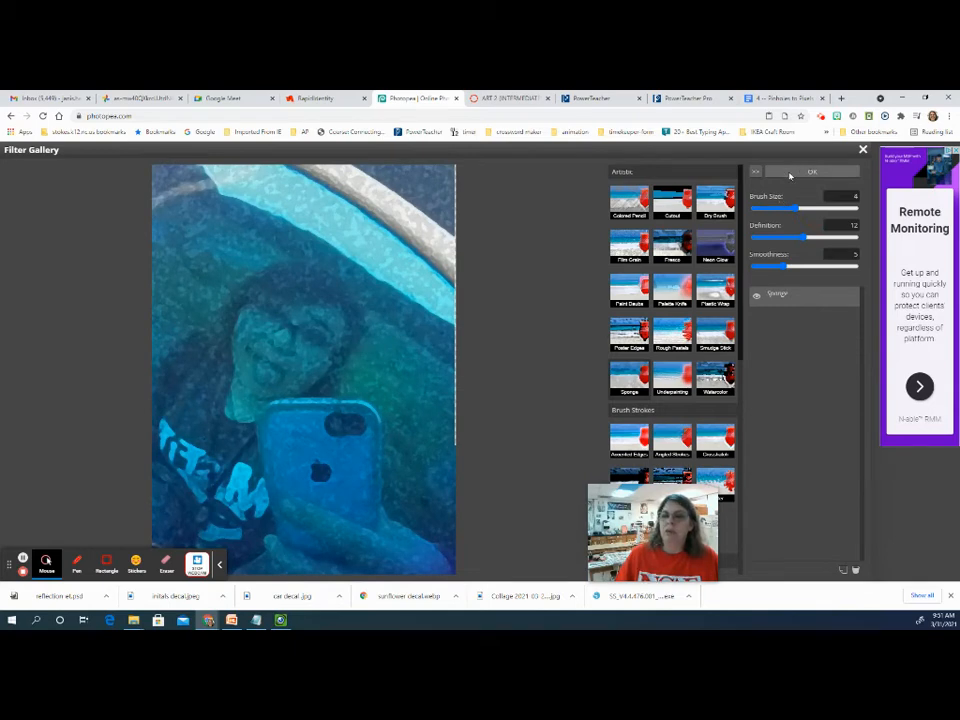
{"action": "left_click", "coordinate": [790, 176]}
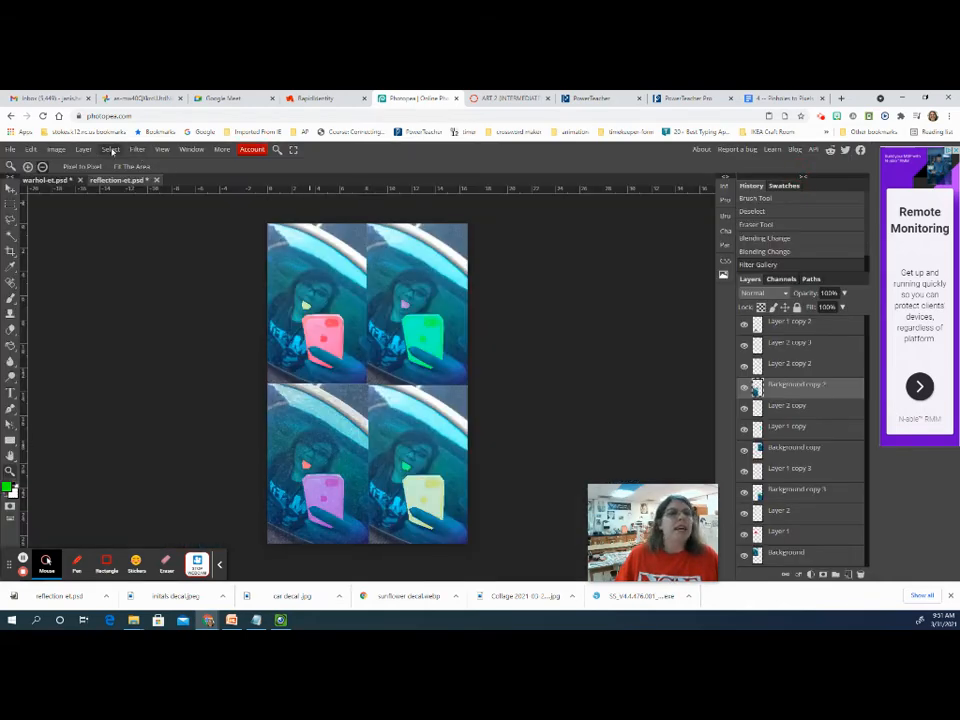
Step: Apply a Channel Mixer to Background copy 2's red channel with Red 178%, Green -162%, Blue -200% and Total 178%
{"action": "left_click", "coordinate": [110, 149]}
{"action": "mouse_move", "coordinate": [137, 150]}
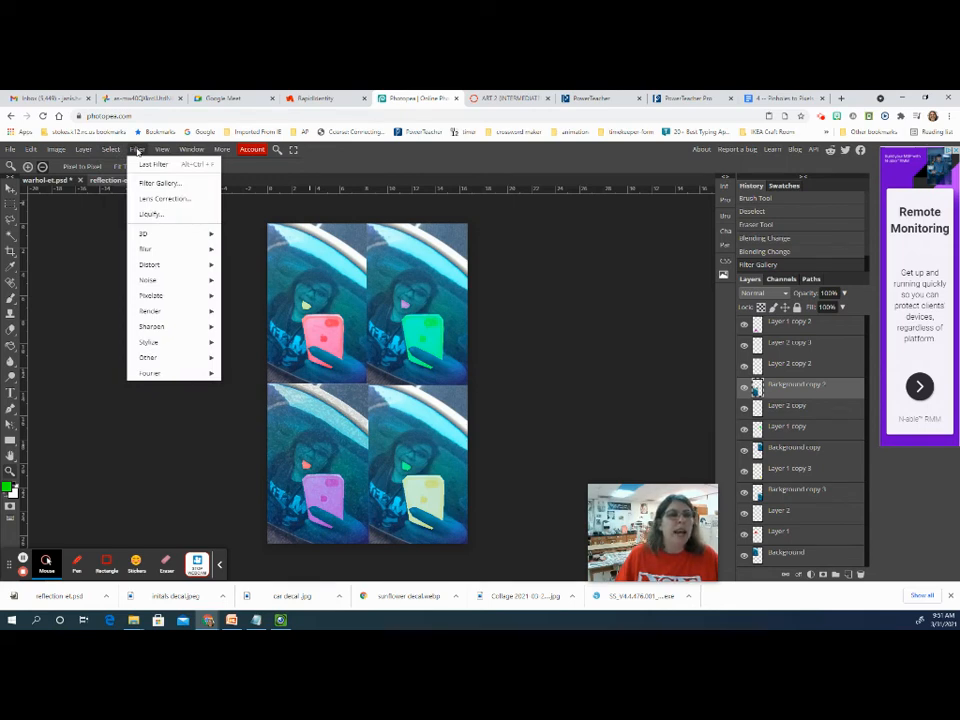
{"action": "mouse_move", "coordinate": [56, 150]}
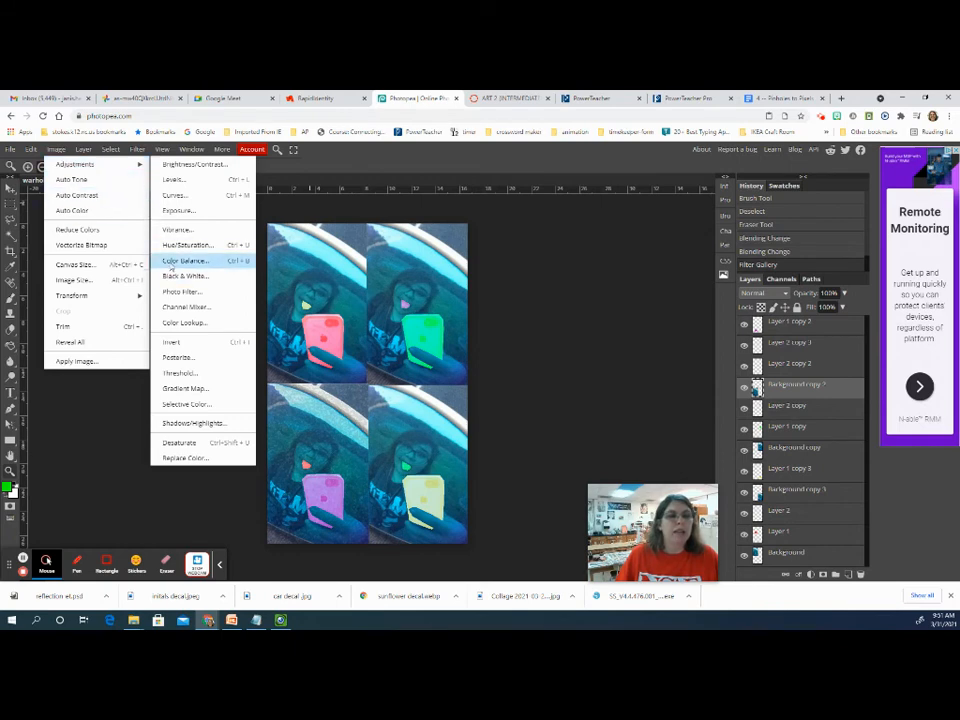
{"action": "left_click", "coordinate": [182, 306]}
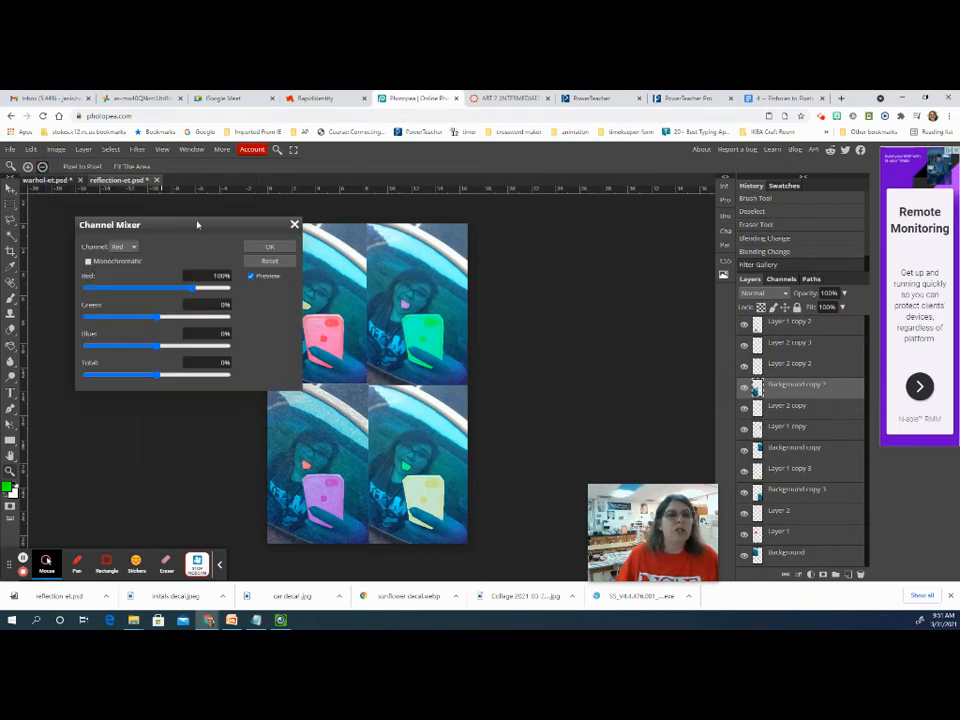
{"action": "left_click_drag", "start_coordinate": [197, 225], "coordinate": [623, 236]}
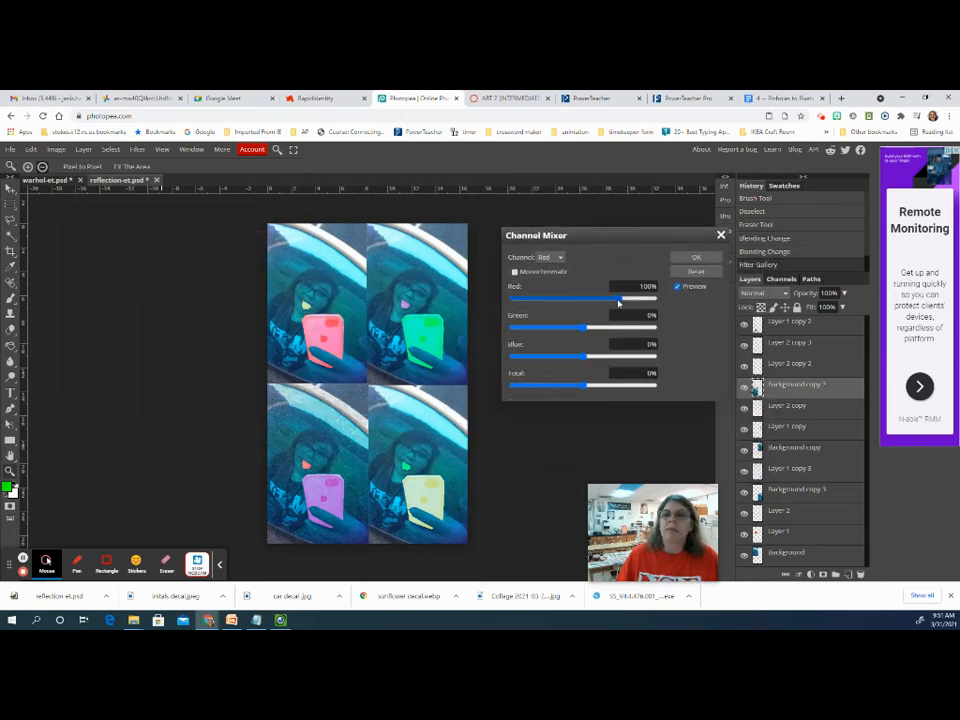
{"action": "left_click_drag", "start_coordinate": [618, 302], "coordinate": [512, 330]}
{"action": "left_click_drag", "start_coordinate": [589, 357], "coordinate": [511, 358]}
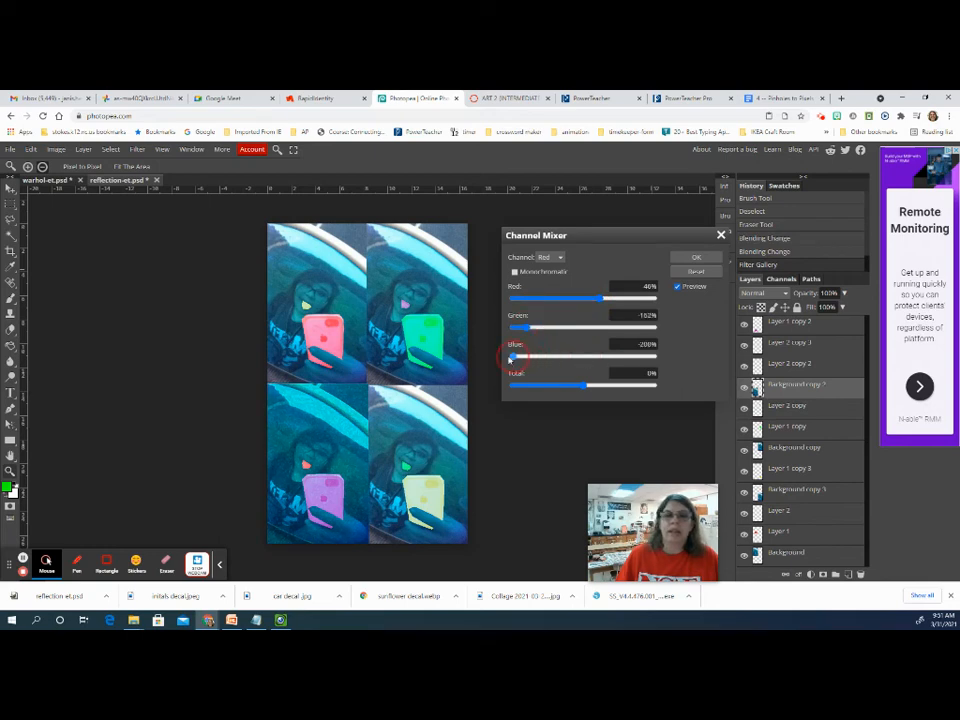
{"action": "left_click_drag", "start_coordinate": [592, 390], "coordinate": [645, 388]}
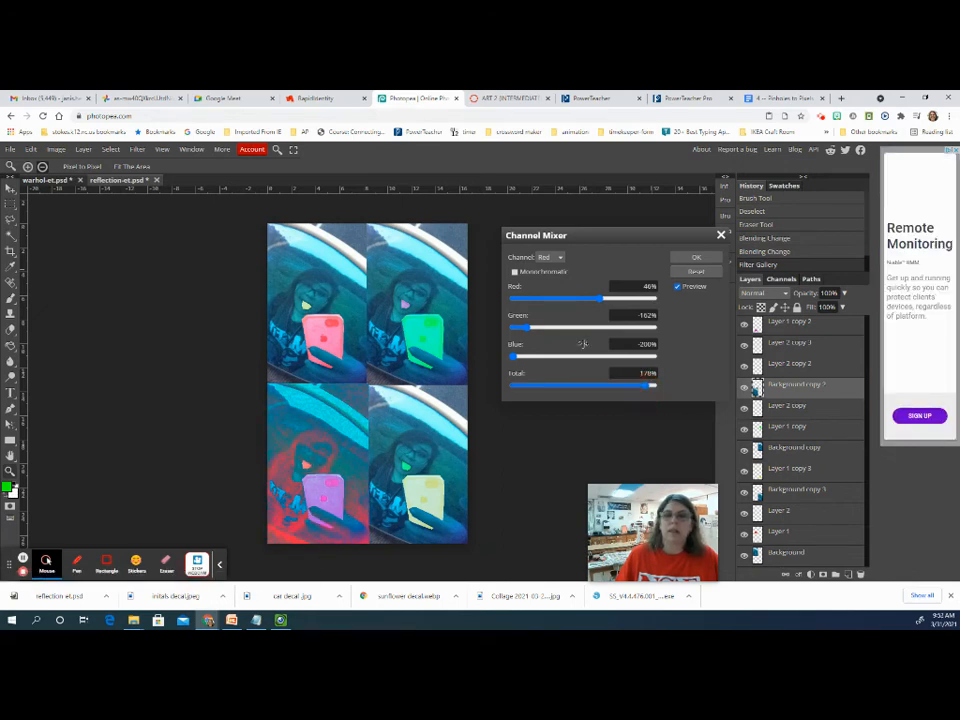
{"action": "left_click_drag", "start_coordinate": [604, 298], "coordinate": [650, 304]}
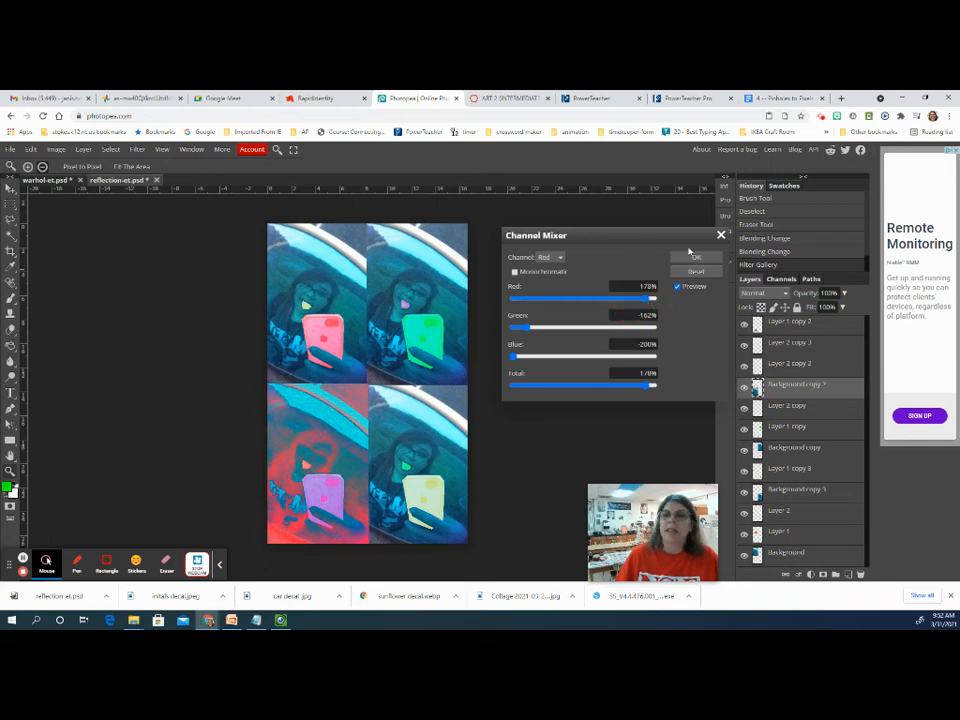
{"action": "left_click", "coordinate": [696, 259]}
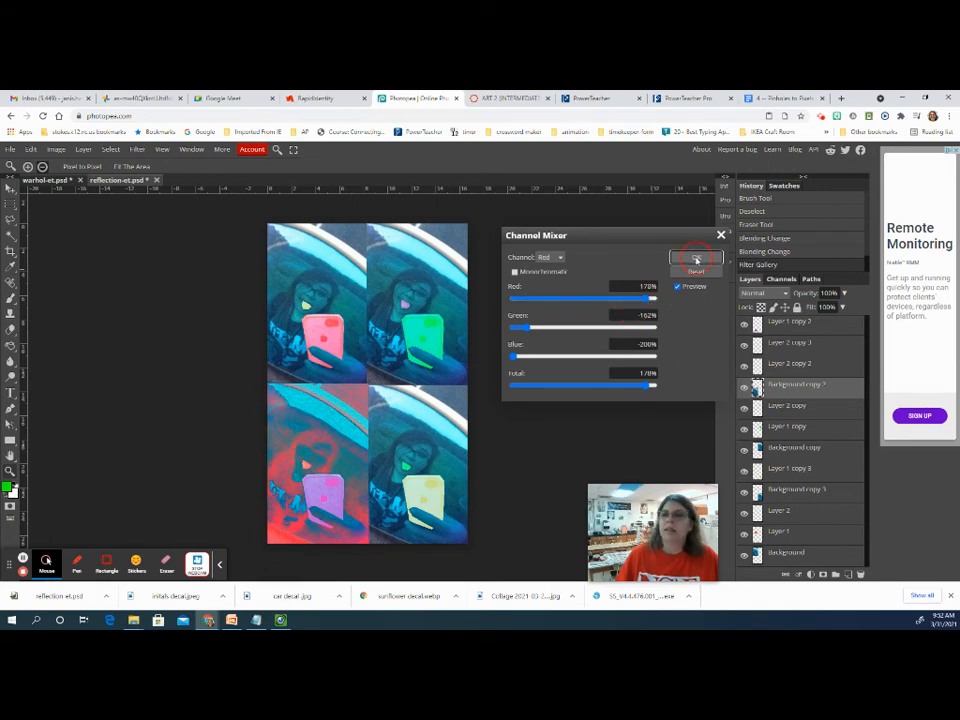
Step: Compare the lower-left tile before and after the Channel Mixer by switching between history states, ending on the Channel Mixer state
{"action": "left_click", "coordinate": [762, 253]}
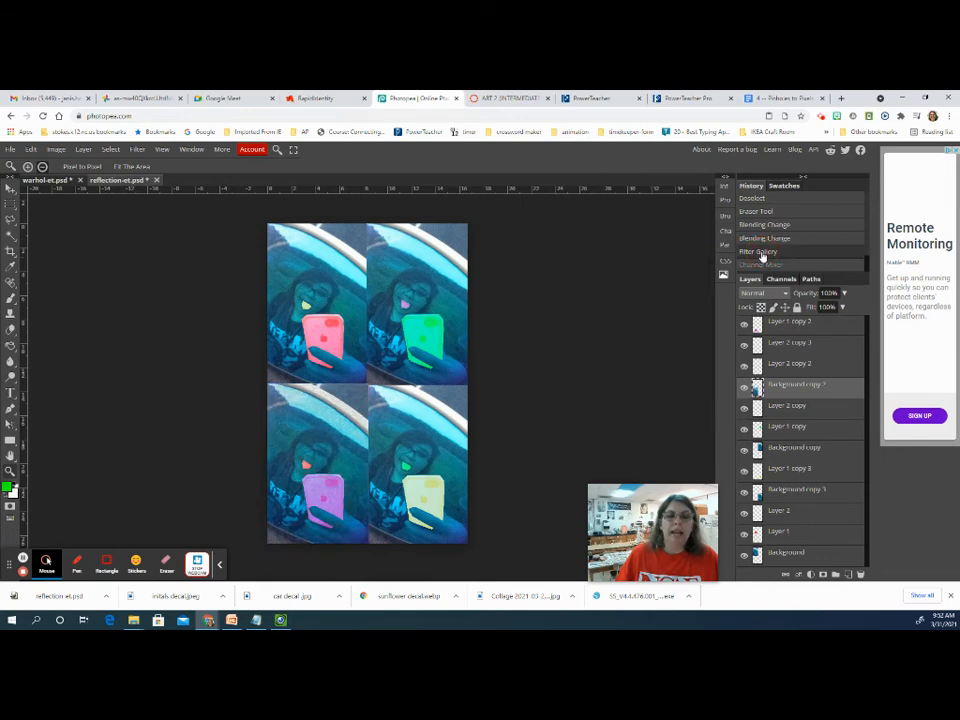
{"action": "left_click", "coordinate": [763, 263]}
{"action": "left_click", "coordinate": [759, 251]}
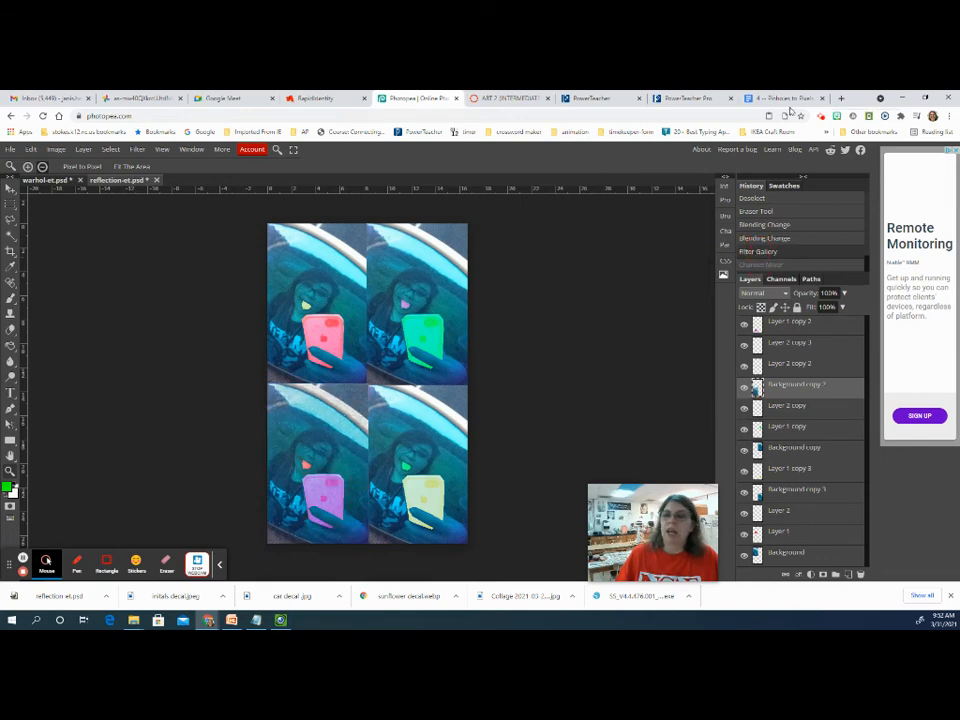
{"action": "left_click", "coordinate": [787, 264]}
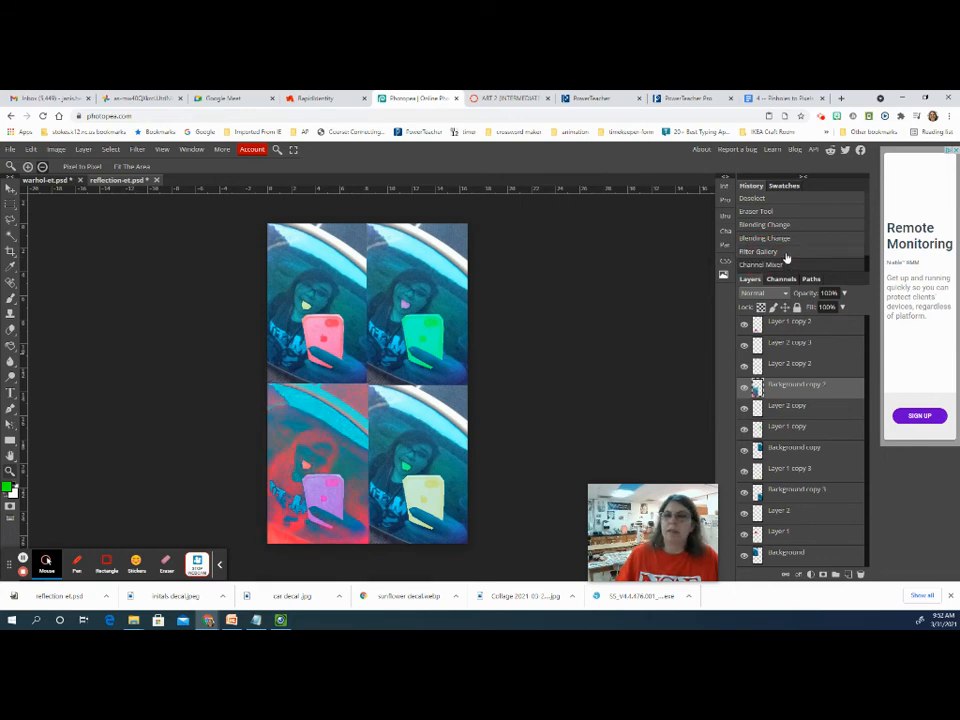
{"action": "left_click", "coordinate": [786, 257]}
{"action": "left_click", "coordinate": [786, 264]}
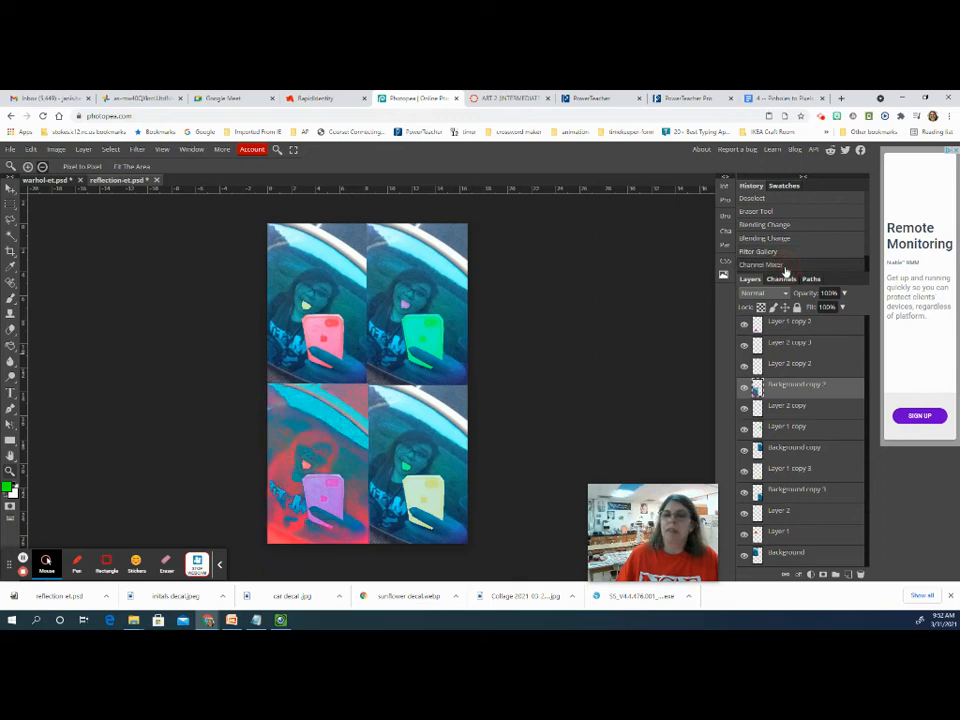
Step: Strongly boost the saturation of Background copy 2 in the lower-left tile with a Hue/Saturation adjustment
{"action": "left_click", "coordinate": [83, 149]}
{"action": "mouse_move", "coordinate": [56, 149]}
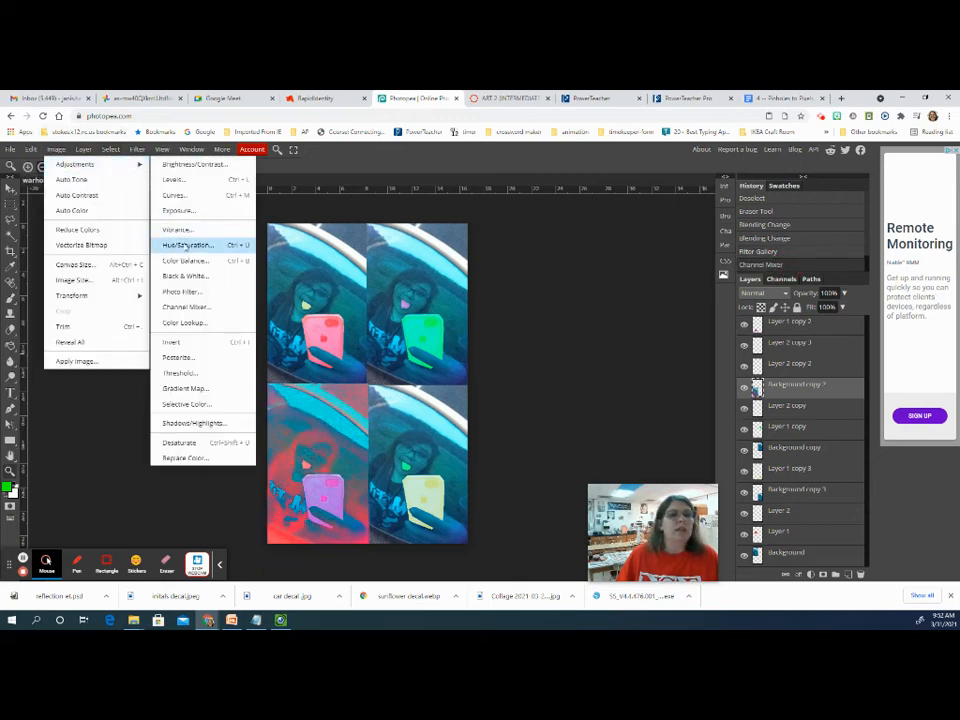
{"action": "left_click", "coordinate": [186, 245]}
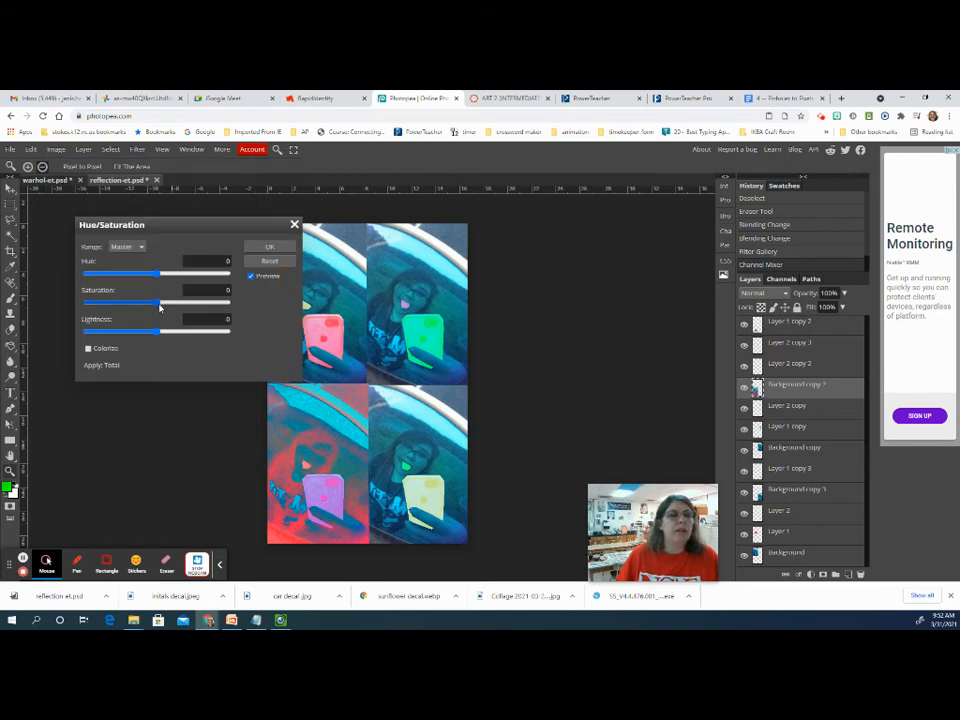
{"action": "left_click", "coordinate": [224, 314]}
{"action": "left_click_drag", "start_coordinate": [224, 318], "coordinate": [204, 317]}
{"action": "left_click", "coordinate": [268, 246]}
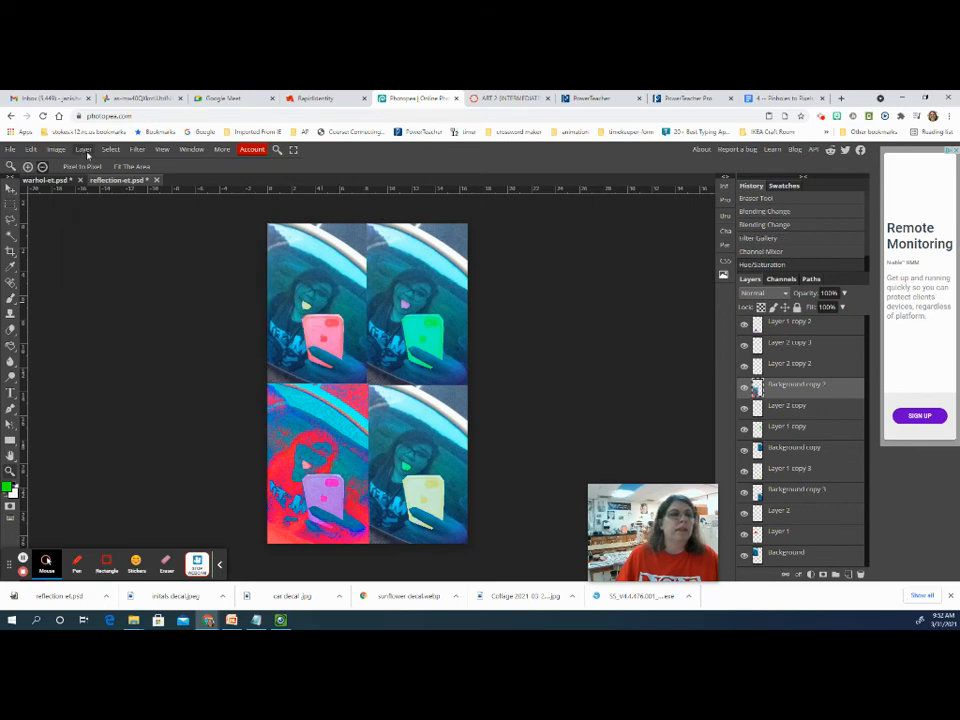
Step: Apply a Vibrance adjustment of 38 to Background copy 2 in the lower-left tile
{"action": "left_click", "coordinate": [56, 149]}
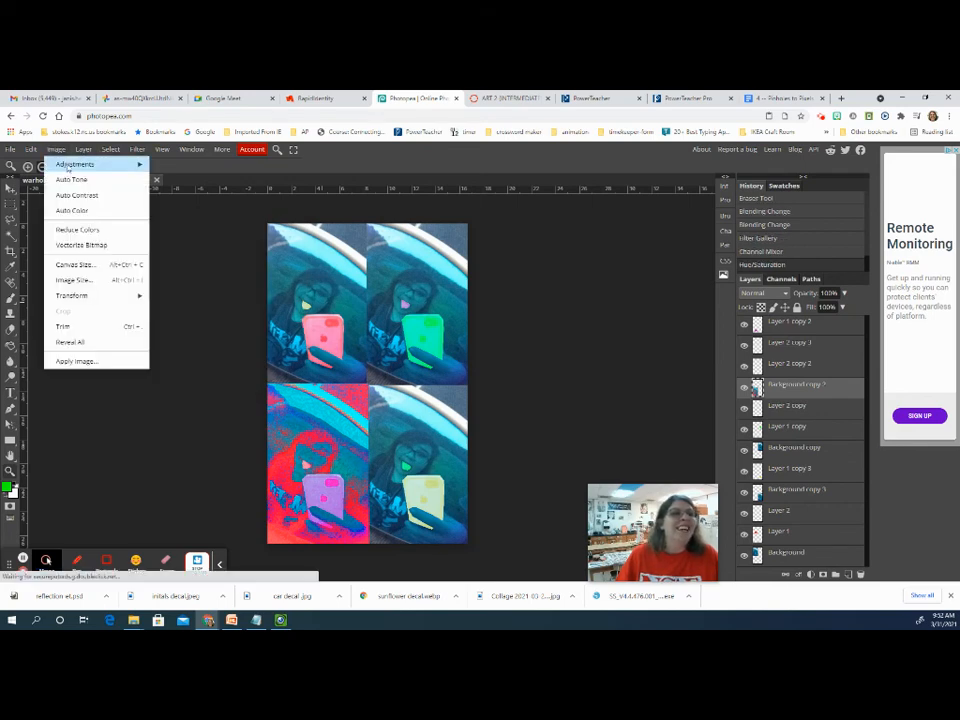
{"action": "mouse_move", "coordinate": [135, 174]}
{"action": "left_click", "coordinate": [197, 229]}
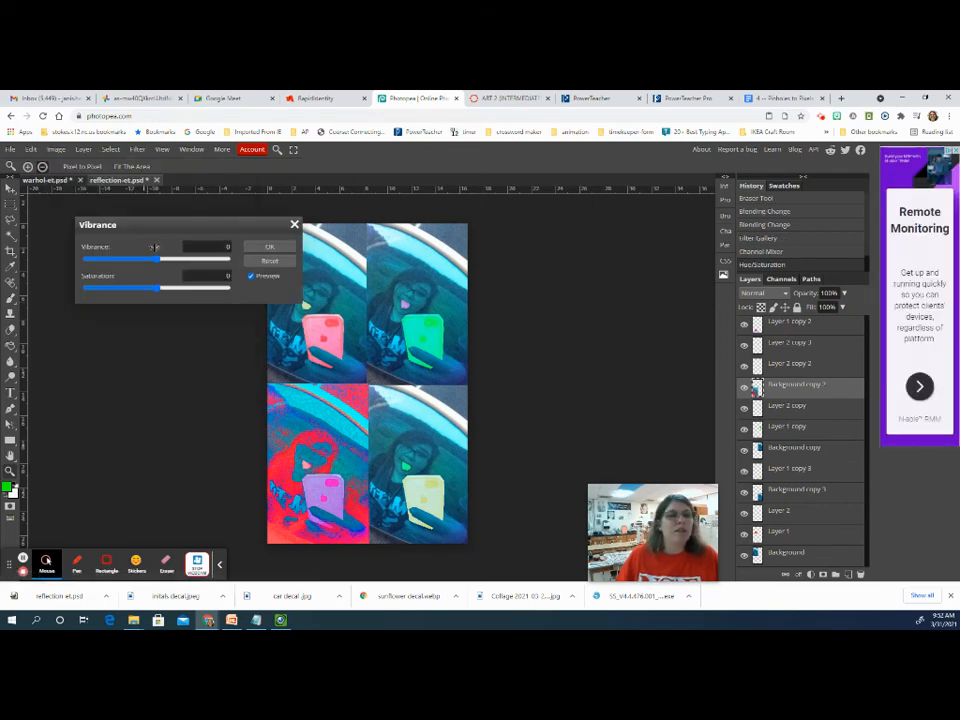
{"action": "left_click_drag", "start_coordinate": [157, 259], "coordinate": [185, 259]}
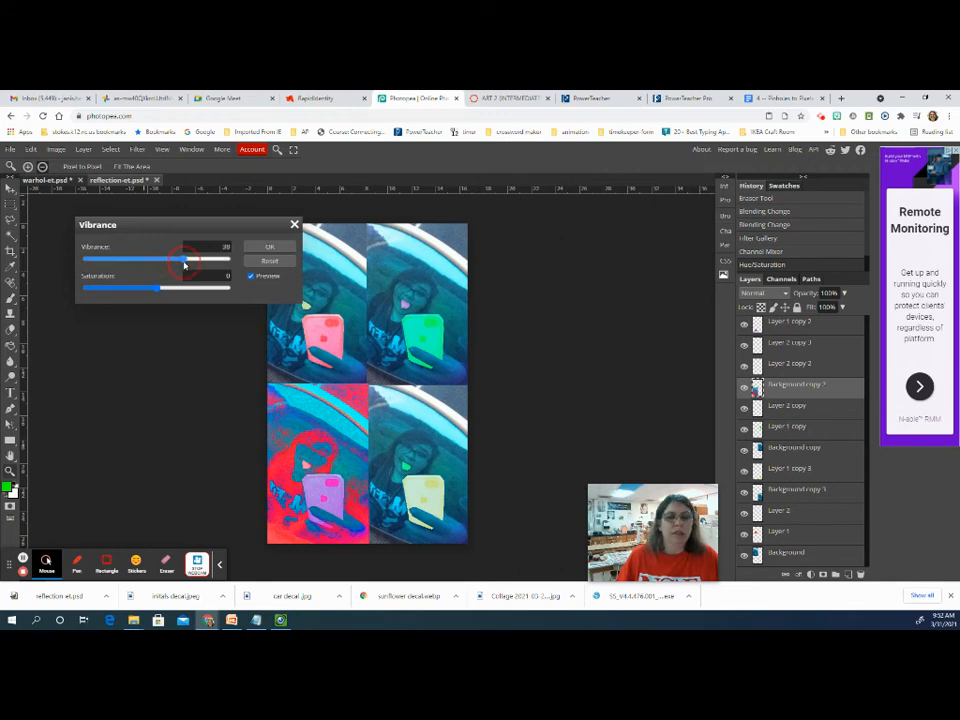
{"action": "left_click", "coordinate": [267, 247]}
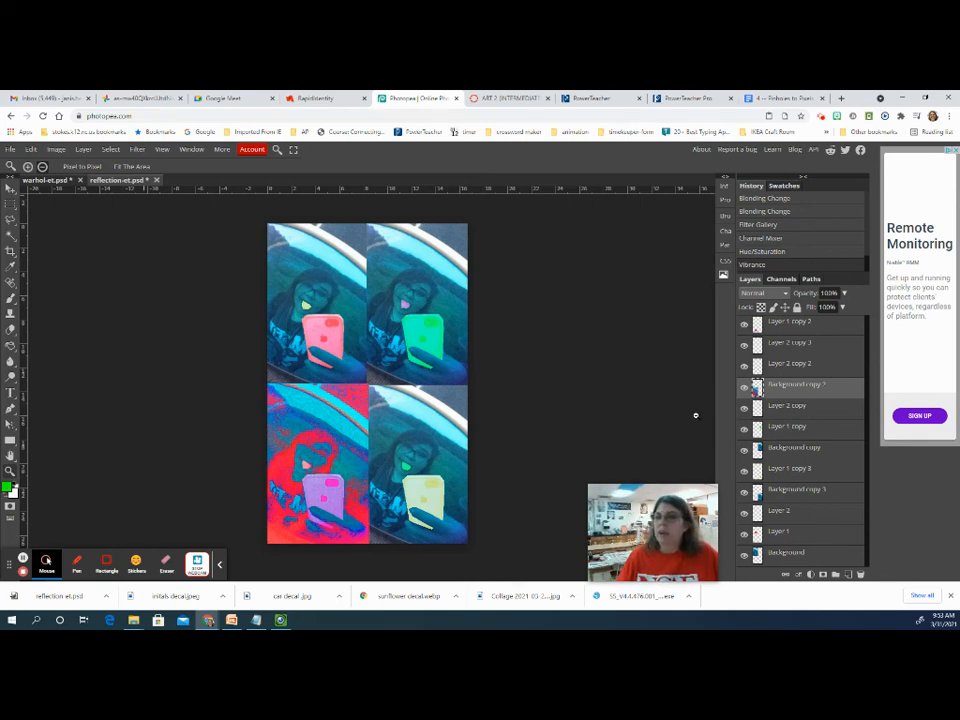
Step: Increase the contrast of the Background layer in the upper-left tile with a steep S-shaped RGB curve in Curves
{"action": "left_click", "coordinate": [793, 556]}
{"action": "left_click", "coordinate": [743, 556]}
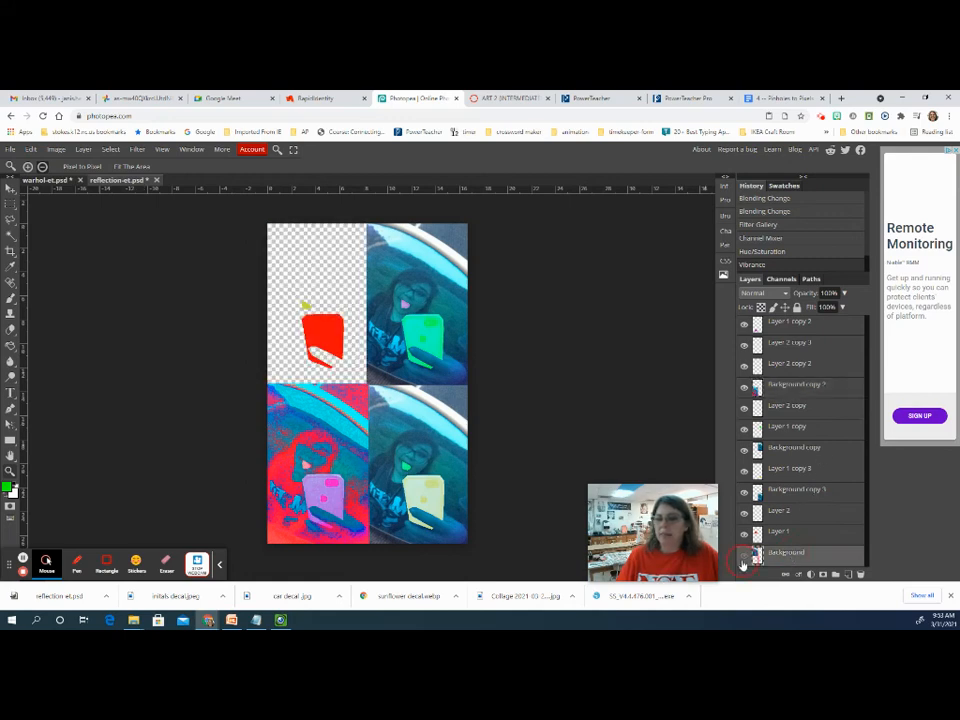
{"action": "left_click", "coordinate": [743, 556]}
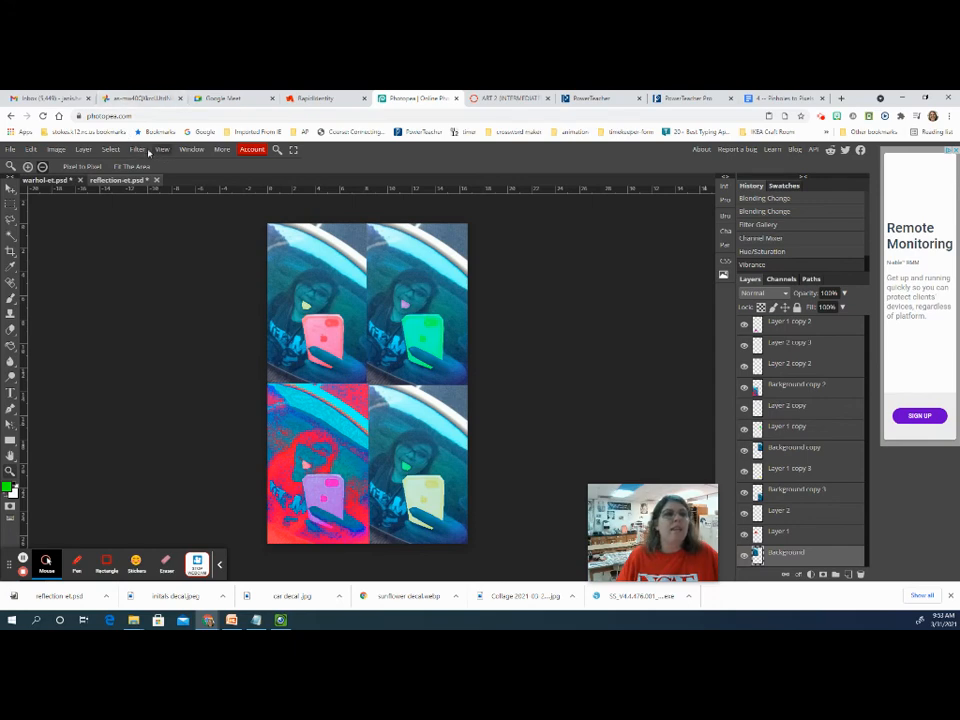
{"action": "left_click", "coordinate": [110, 149]}
{"action": "mouse_move", "coordinate": [56, 149]}
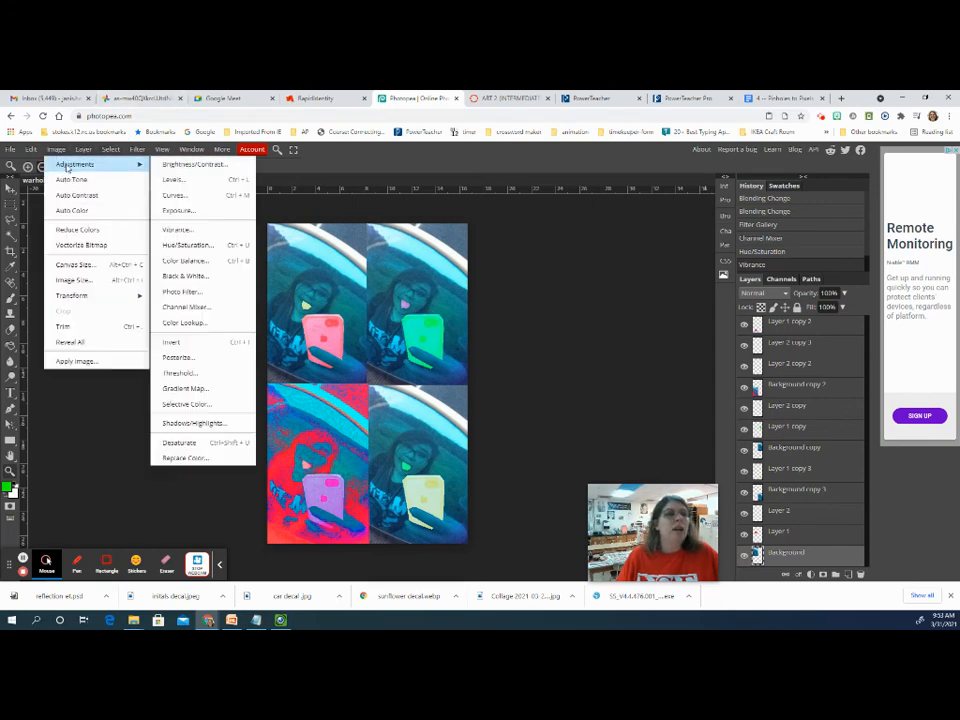
{"action": "left_click", "coordinate": [176, 195]}
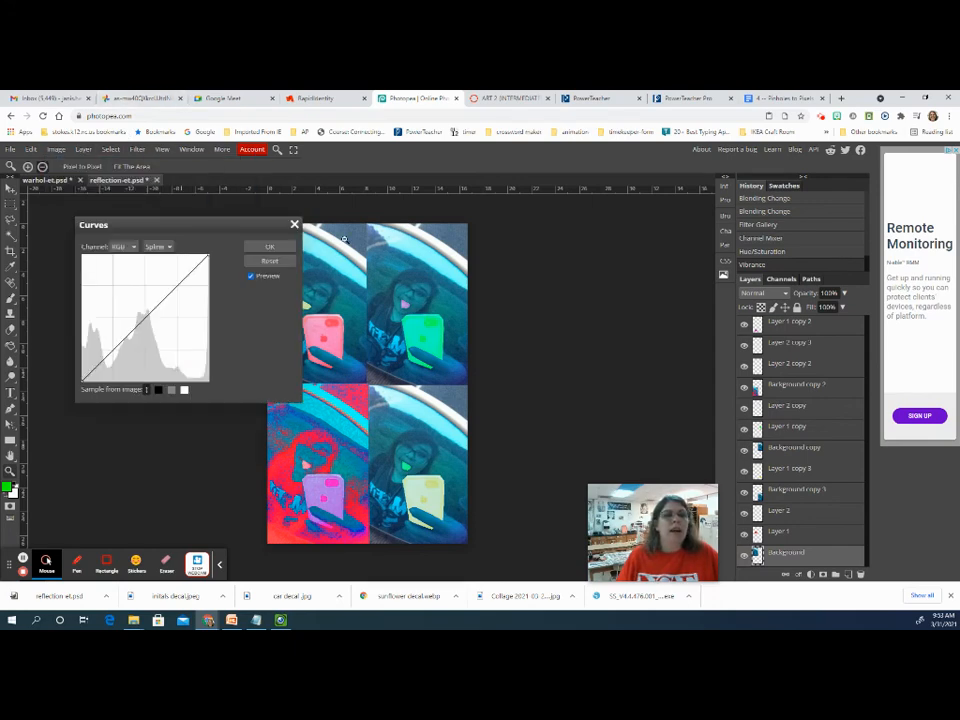
{"action": "left_click_drag", "start_coordinate": [174, 228], "coordinate": [134, 240]}
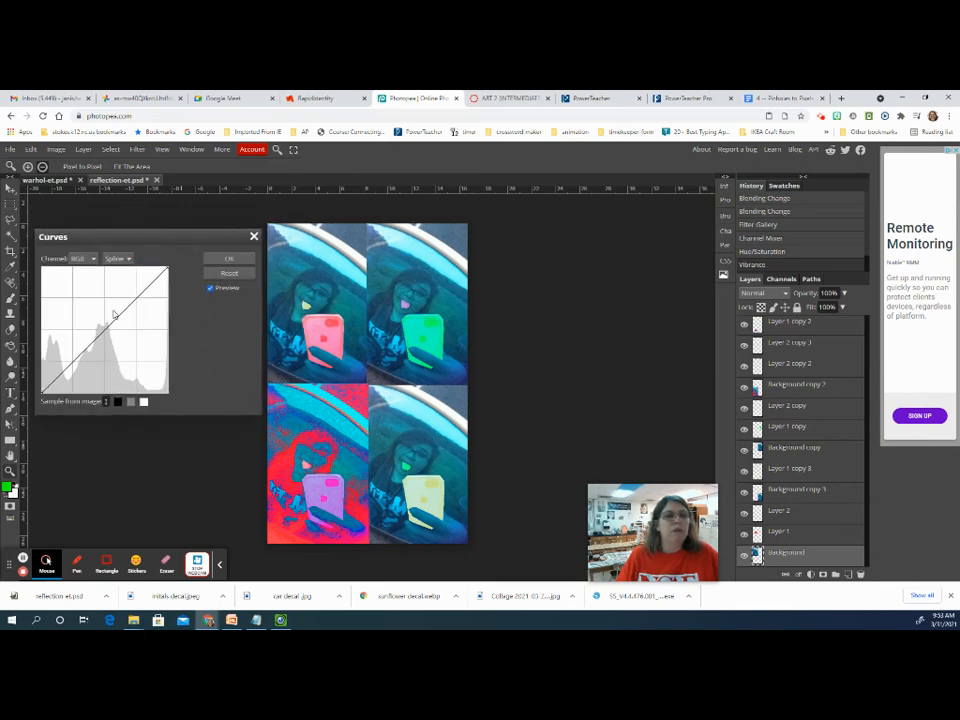
{"action": "left_click_drag", "start_coordinate": [137, 299], "coordinate": [128, 286]}
{"action": "left_click_drag", "start_coordinate": [76, 368], "coordinate": [101, 336]}
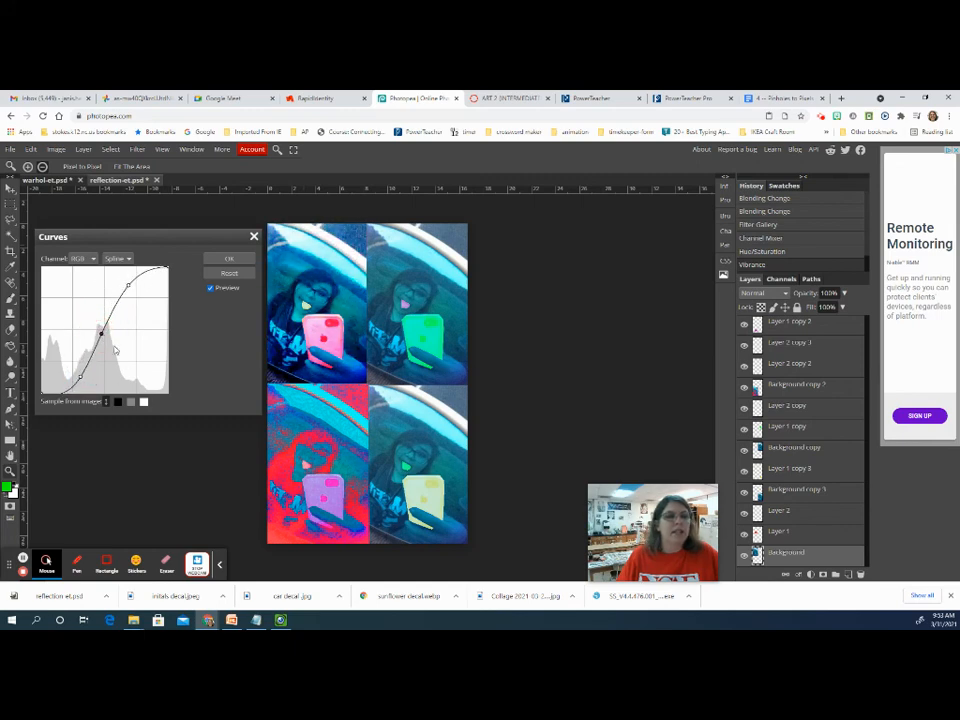
{"action": "left_click", "coordinate": [229, 259]}
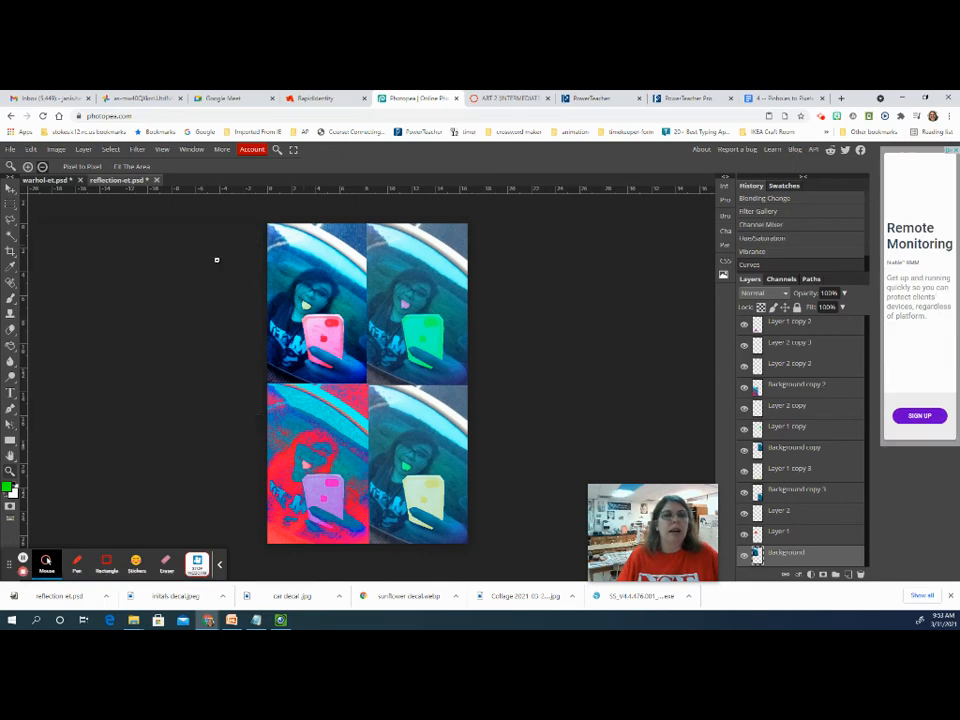
Step: Posterize the Background layer in the upper-left tile to 5 levels
{"action": "left_click", "coordinate": [56, 149]}
{"action": "mouse_move", "coordinate": [120, 164]}
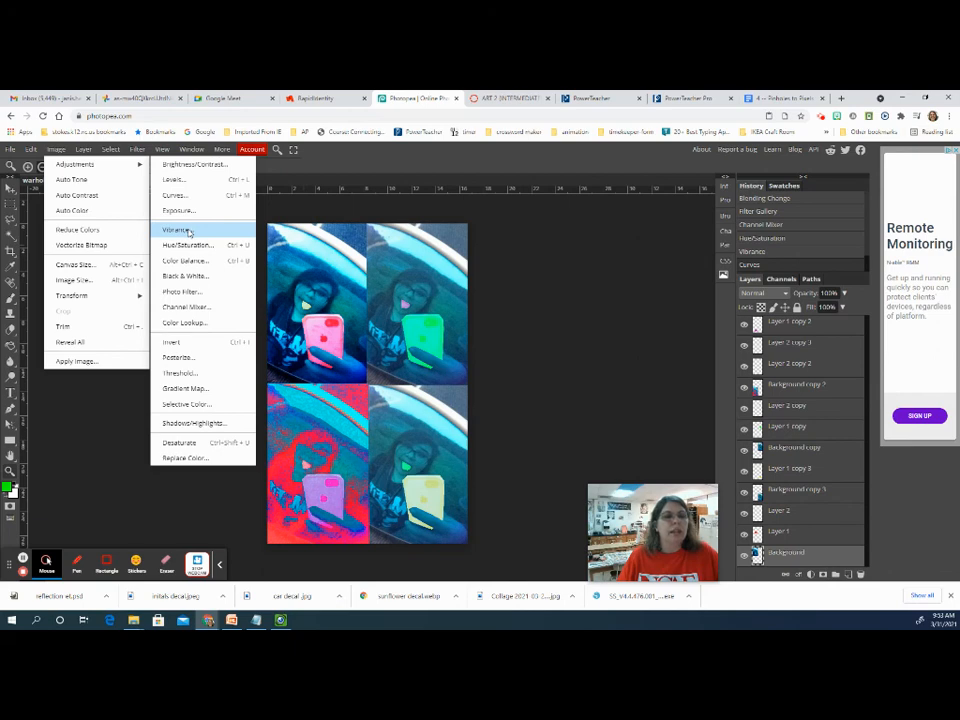
{"action": "left_click", "coordinate": [180, 357]}
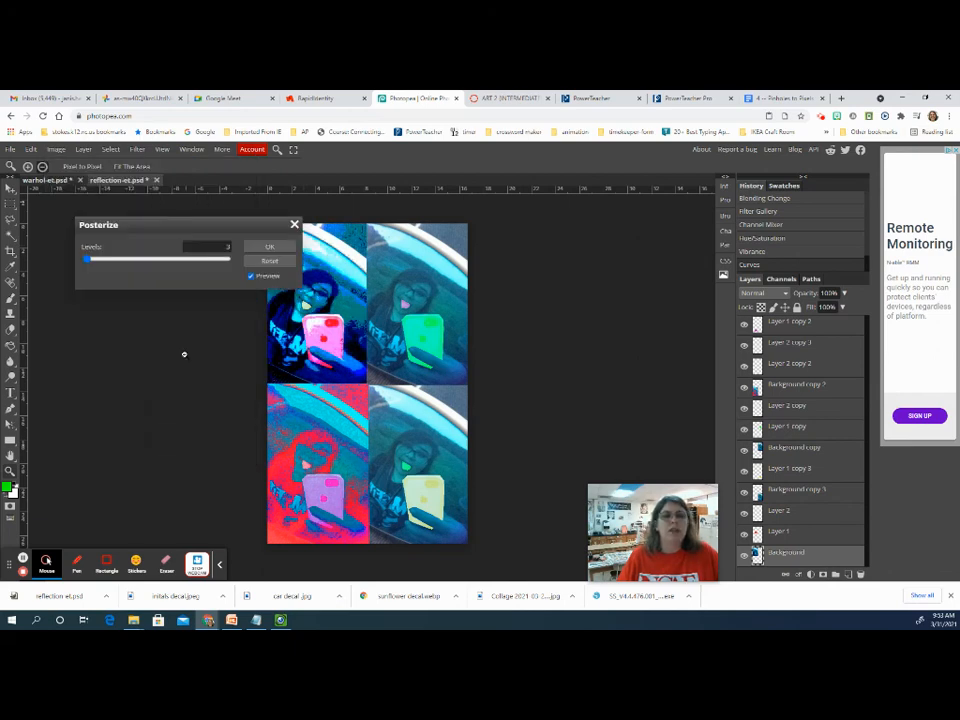
{"action": "left_click_drag", "start_coordinate": [189, 236], "coordinate": [154, 239]}
{"action": "mouse_move", "coordinate": [52, 262]}
{"action": "left_mouse_down"}
{"action": "mouse_move", "coordinate": [130, 272]}
{"action": "mouse_move", "coordinate": [45, 276]}
{"action": "mouse_move", "coordinate": [91, 273]}
{"action": "mouse_move", "coordinate": [52, 278]}
{"action": "mouse_move", "coordinate": [67, 264]}
{"action": "mouse_move", "coordinate": [54, 266]}
{"action": "left_mouse_up"}
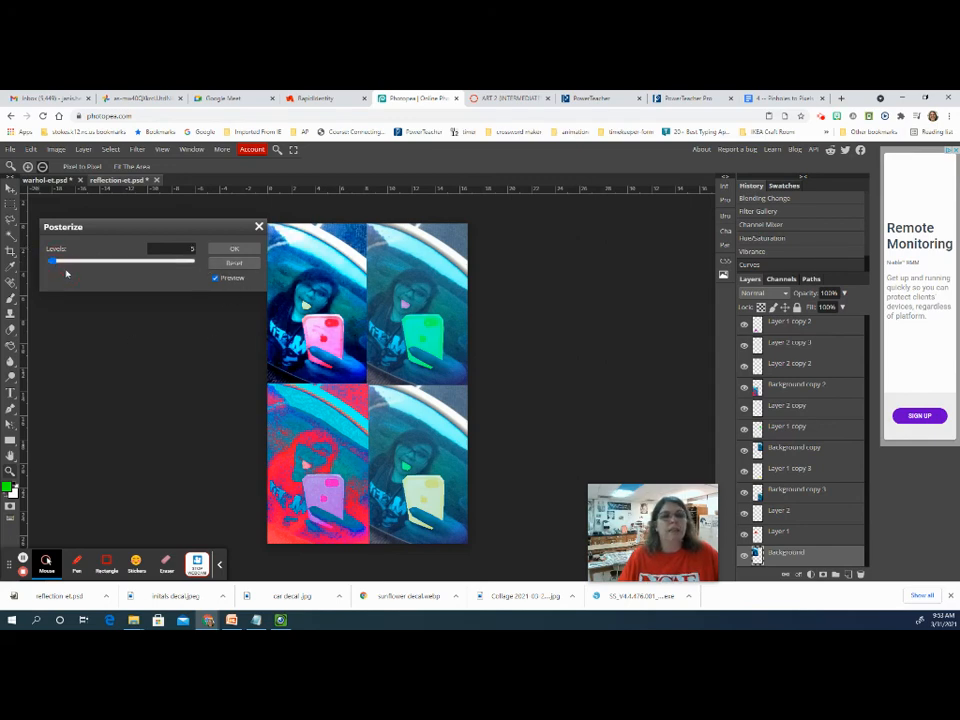
{"action": "left_click", "coordinate": [233, 248]}
Step: Brighten the Background layer in the upper-left tile with an Exposure adjustment of 1.800
{"action": "left_click", "coordinate": [56, 149]}
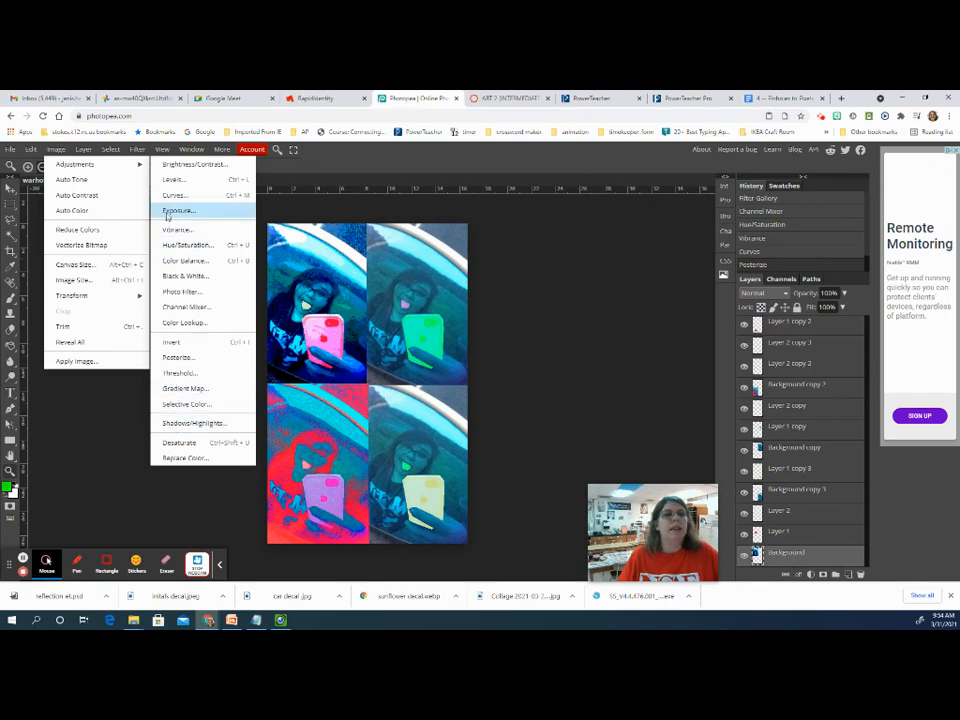
{"action": "left_click", "coordinate": [178, 210]}
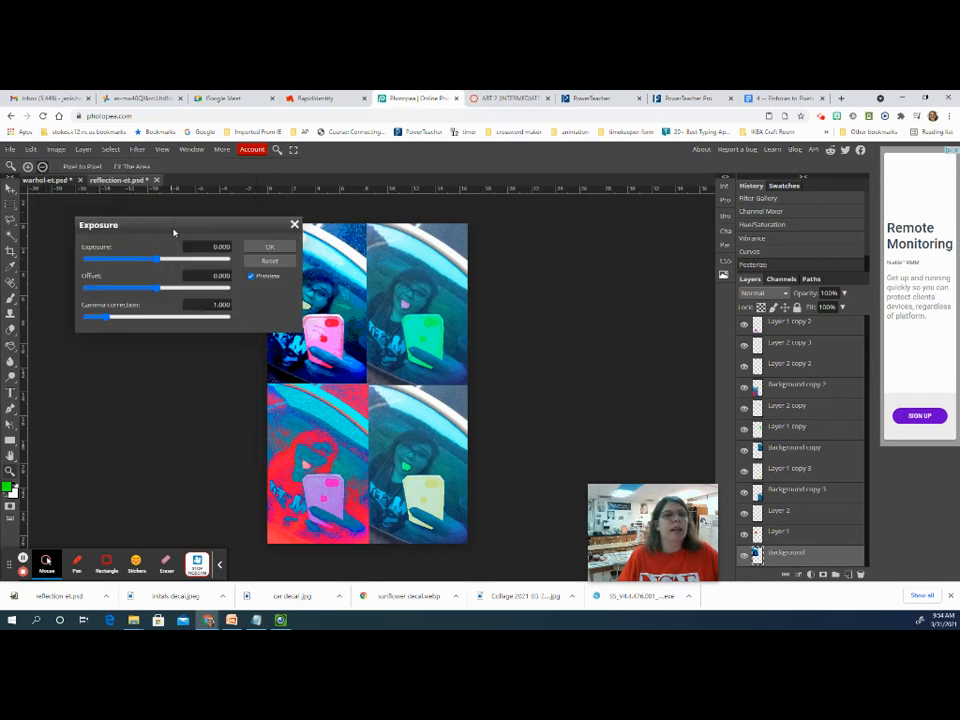
{"action": "left_click_drag", "start_coordinate": [174, 228], "coordinate": [133, 273]}
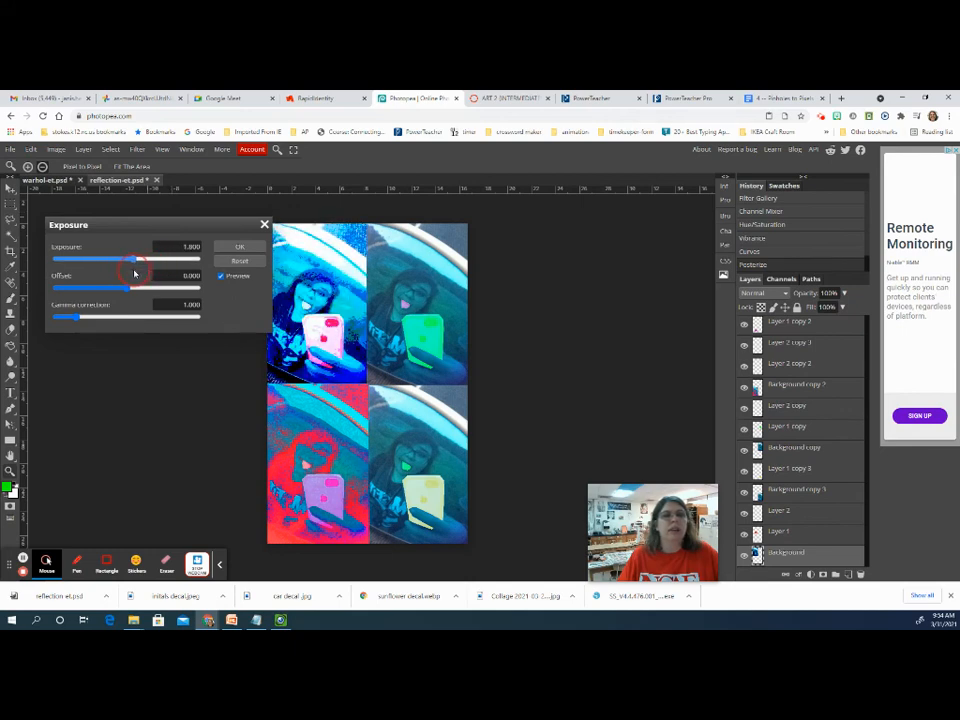
{"action": "left_click", "coordinate": [238, 246]}
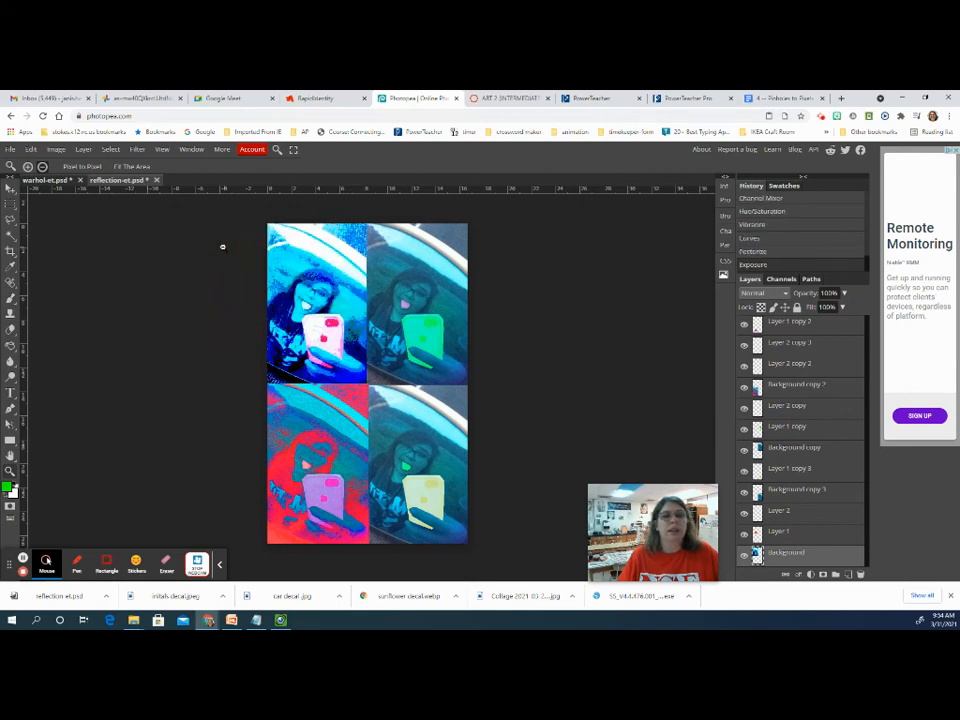